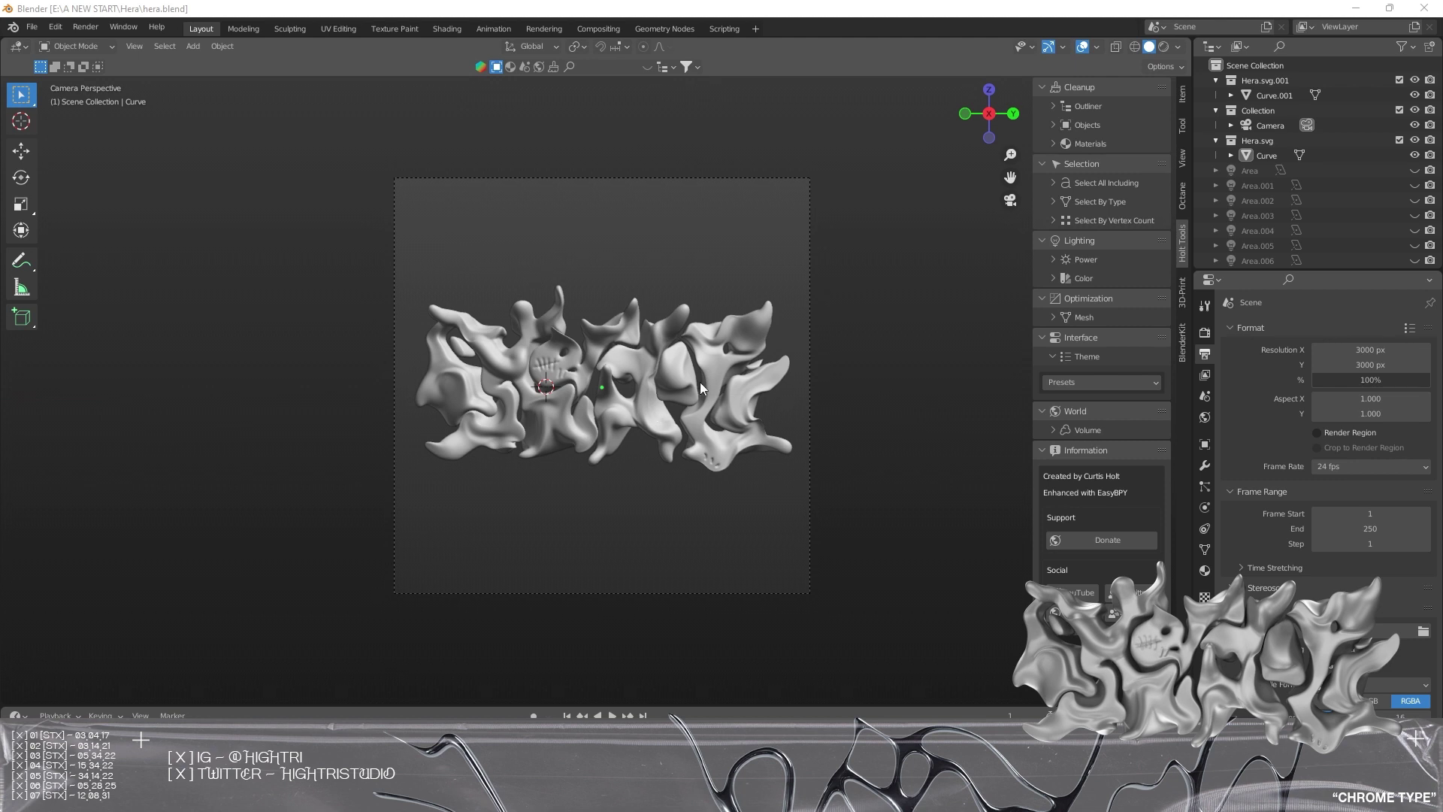
# Examine the sculpted Hera lettering from several angles outside the camera, returning to the camera view.
pyautogui.moveTo(700, 382); pyautogui.dragTo(721, 410, button='middle')
pyautogui.press('KP_0')
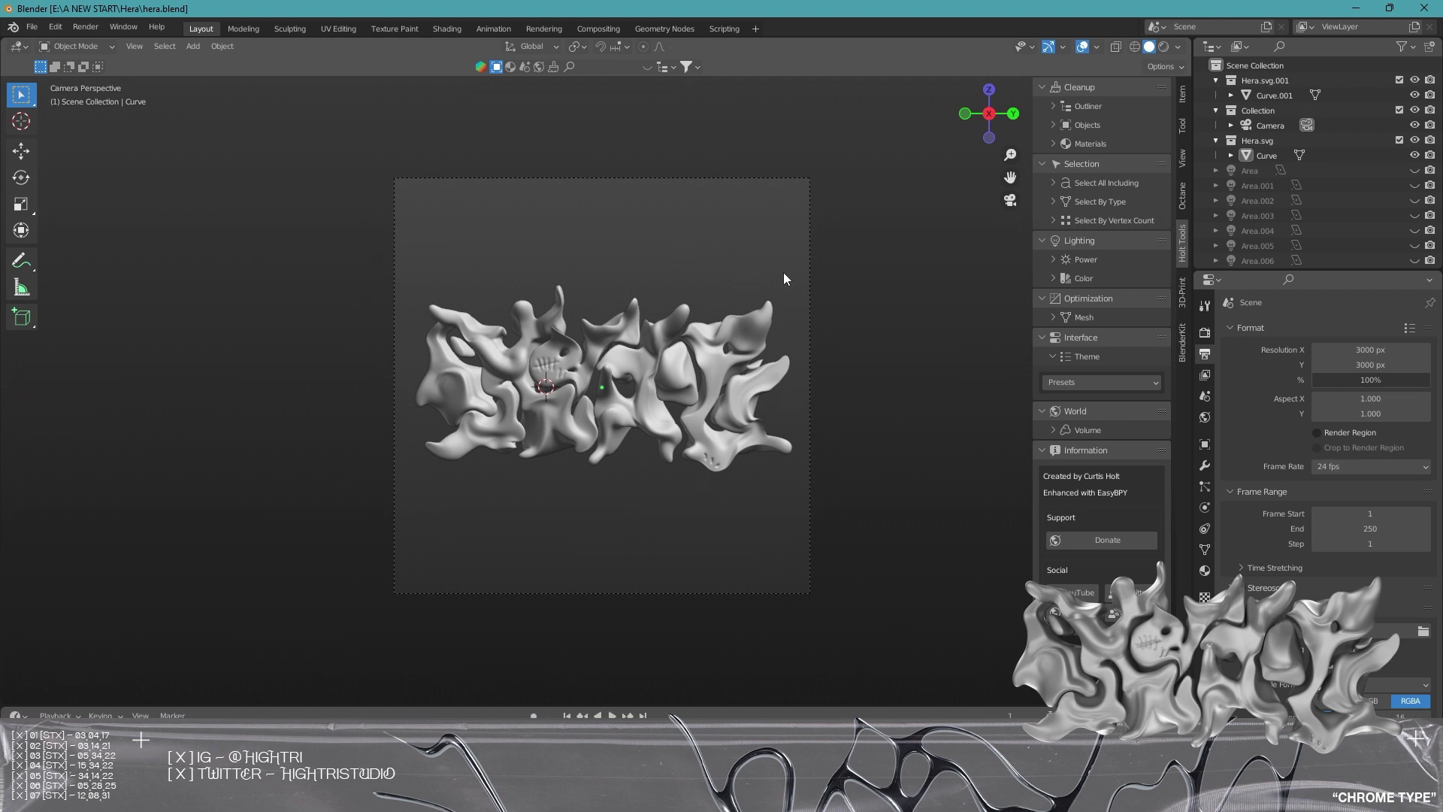
pyautogui.moveTo(521, 362); pyautogui.dragTo(566, 359, button='middle')
pyautogui.scroll(3, 569, 359)
pyautogui.moveTo(698, 391); pyautogui.dragTo(665, 409, button='middle')
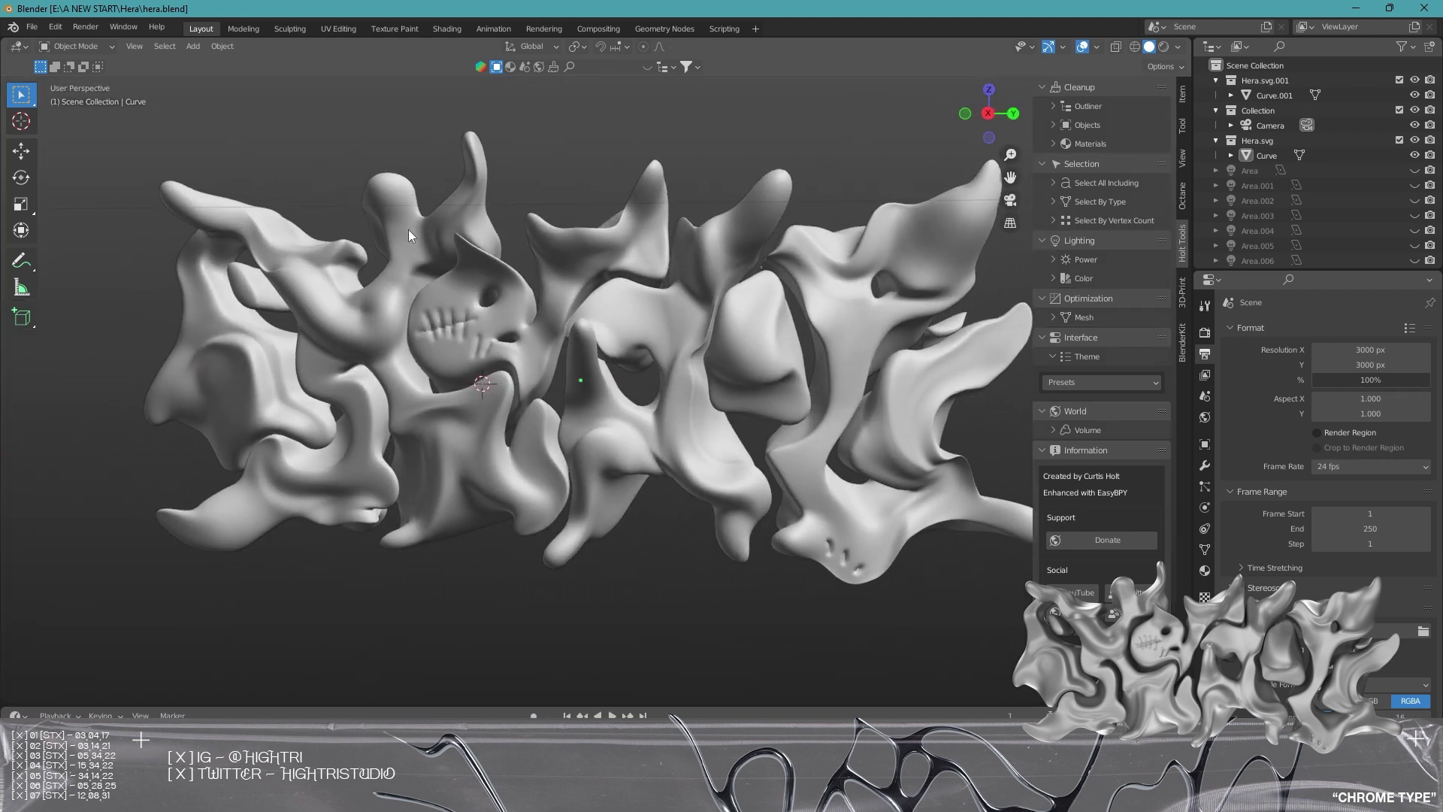
pyautogui.moveTo(941, 370); pyautogui.dragTo(604, 506, button='middle')
pyautogui.keyDown('shift'); pyautogui.moveTo(191, 481); pyautogui.dragTo(287, 471, button='middle'); pyautogui.keyUp('shift')
pyautogui.press('KP_0')
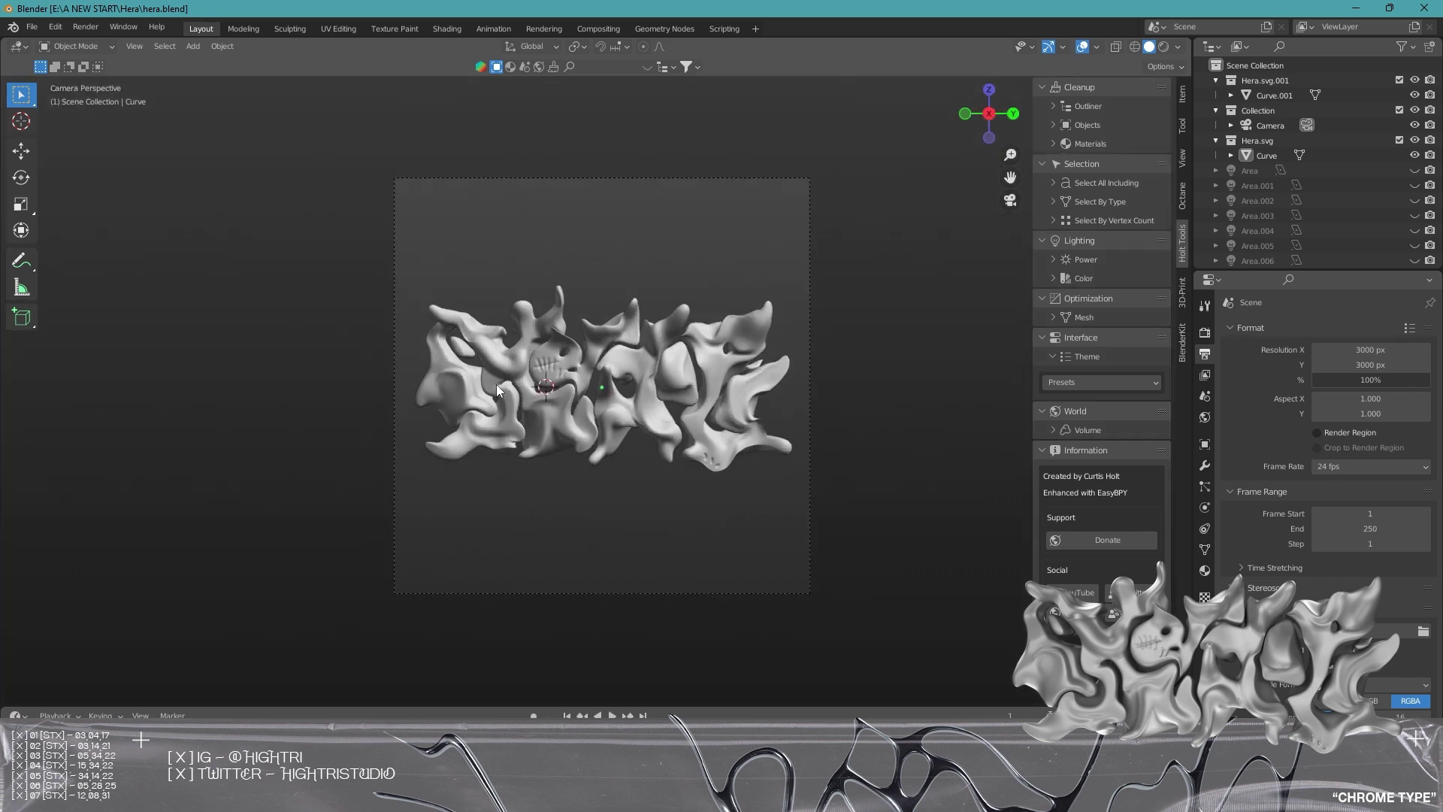
# Inspect the lettering's sculpted details close up, including the three small holes and the stitched face.
pyautogui.scroll(3, 616, 328)
pyautogui.scroll(2, 614, 328)
pyautogui.keyDown('shift'); pyautogui.moveTo(690, 502); pyautogui.dragTo(554, 427, button='middle'); pyautogui.keyUp('shift')
pyautogui.scroll(4, 900, 611)
pyautogui.keyDown('shift'); pyautogui.moveTo(891, 606); pyautogui.dragTo(670, 433, button='middle'); pyautogui.keyUp('shift')
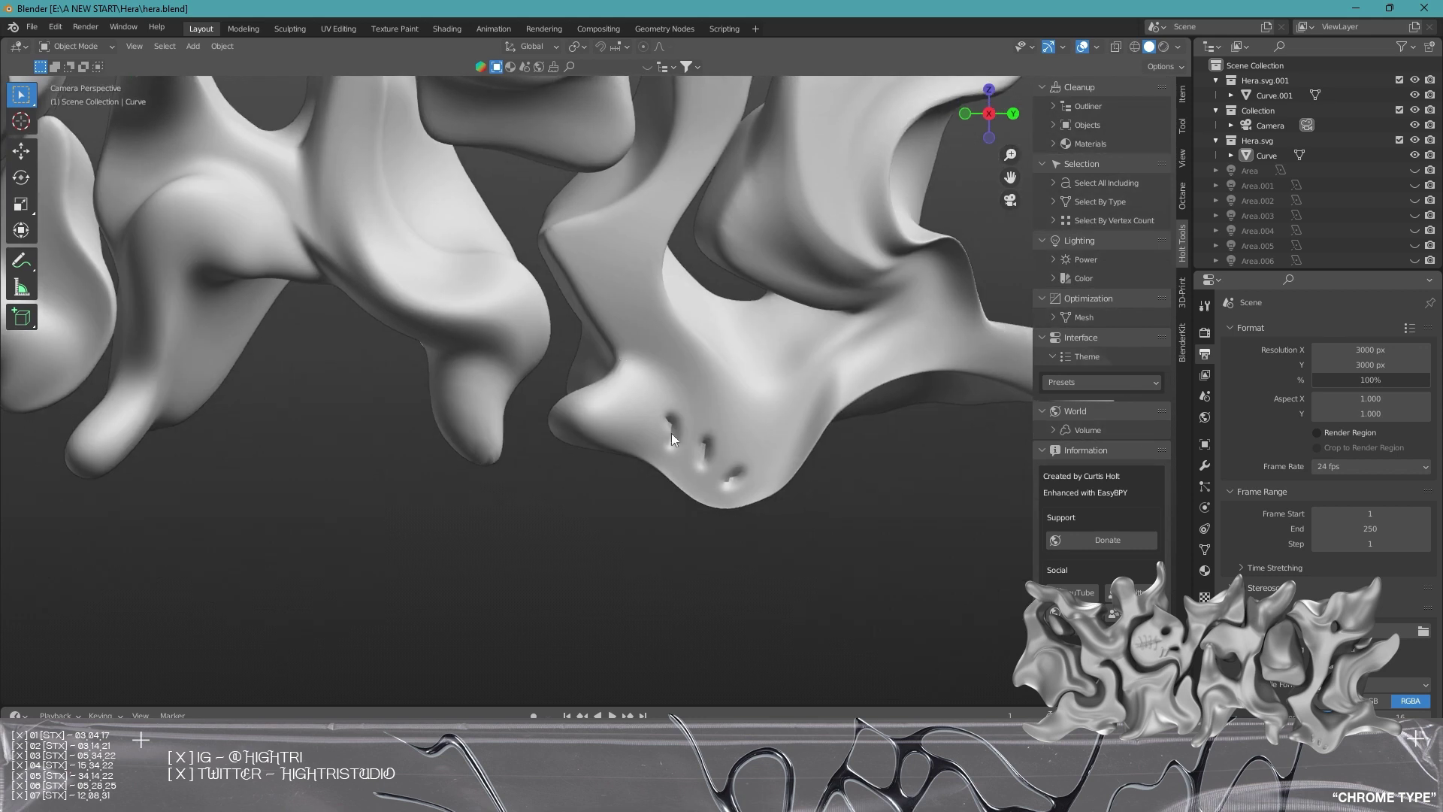
pyautogui.keyDown('shift'); pyautogui.moveTo(274, 175); pyautogui.dragTo(634, 379, button='middle'); pyautogui.keyUp('shift')
pyautogui.keyDown('shift'); pyautogui.moveTo(181, 172); pyautogui.dragTo(409, 288, button='middle'); pyautogui.keyUp('shift')
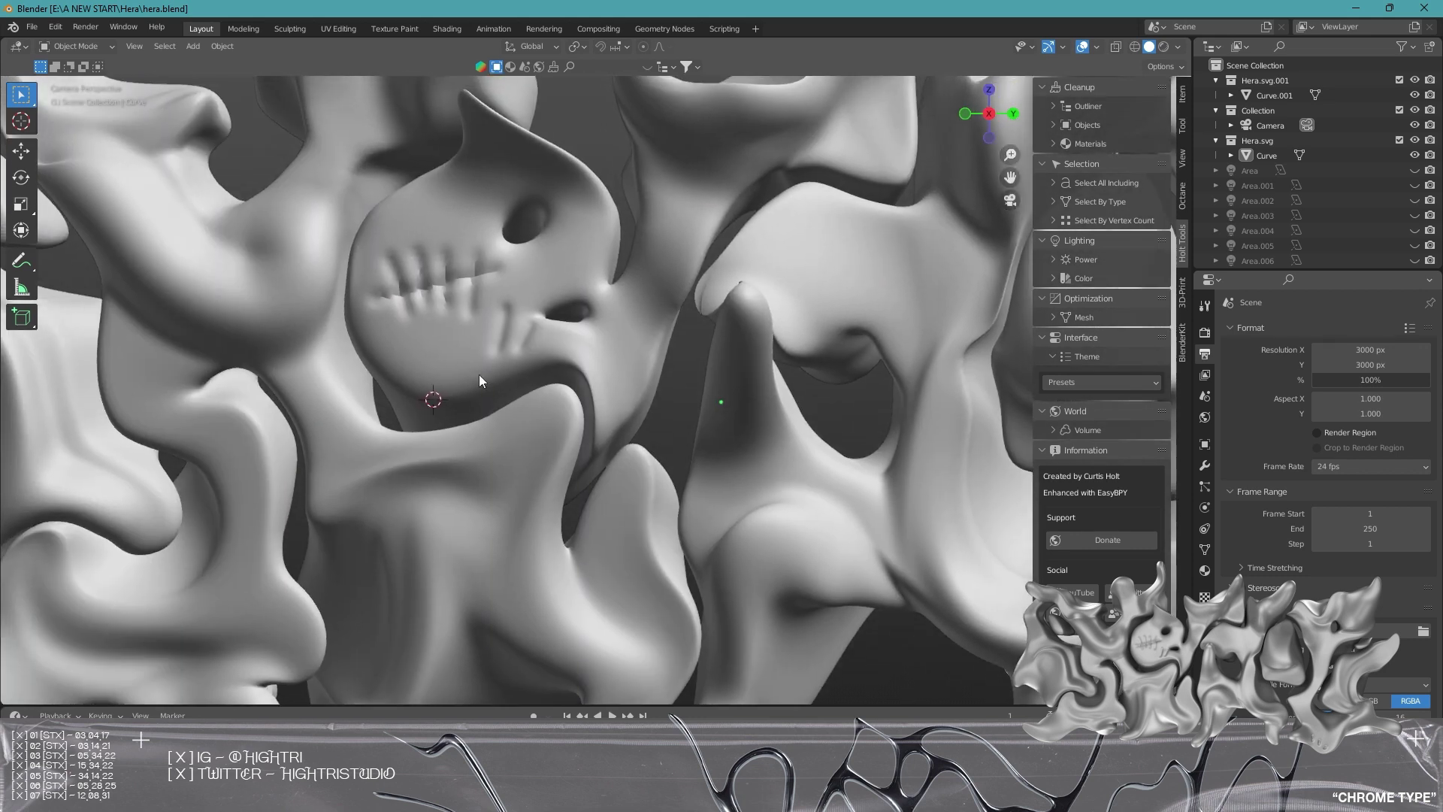
pyautogui.scroll(-5, 518, 389)
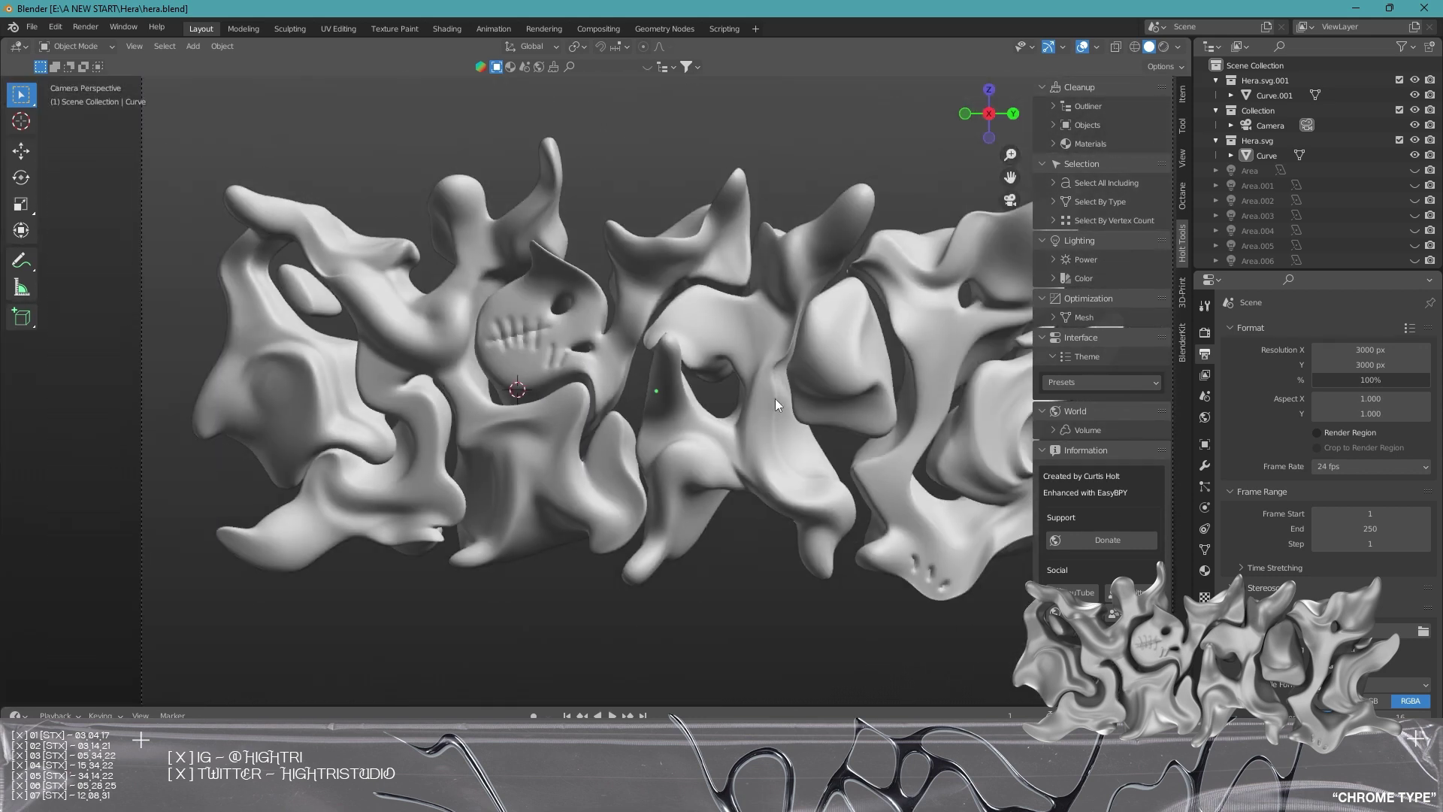
pyautogui.keyDown('shift'); pyautogui.moveTo(866, 341); pyautogui.dragTo(724, 362, button='middle'); pyautogui.keyUp('shift')
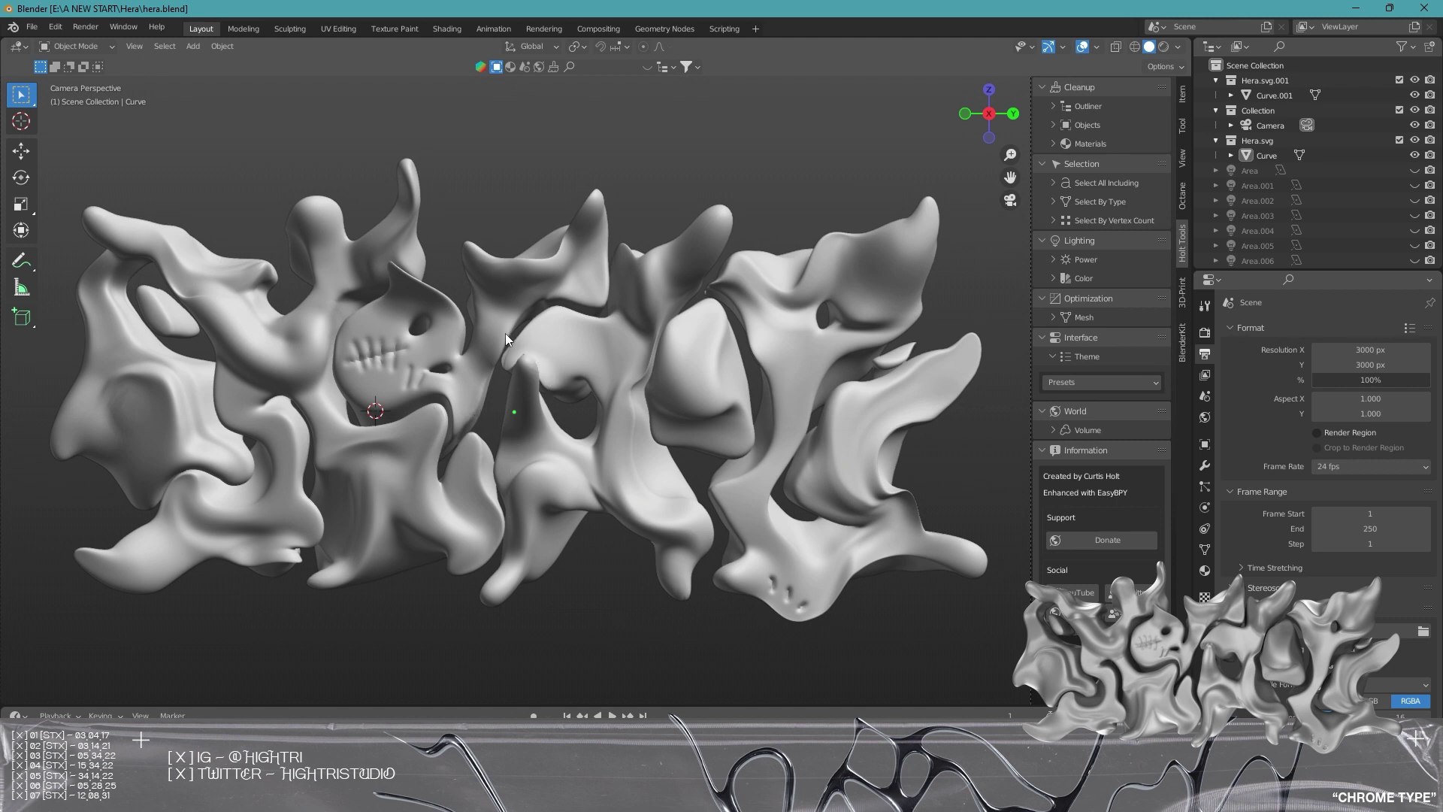
pyautogui.keyDown('shift'); pyautogui.moveTo(516, 404); pyautogui.dragTo(562, 371, button='middle'); pyautogui.keyUp('shift')
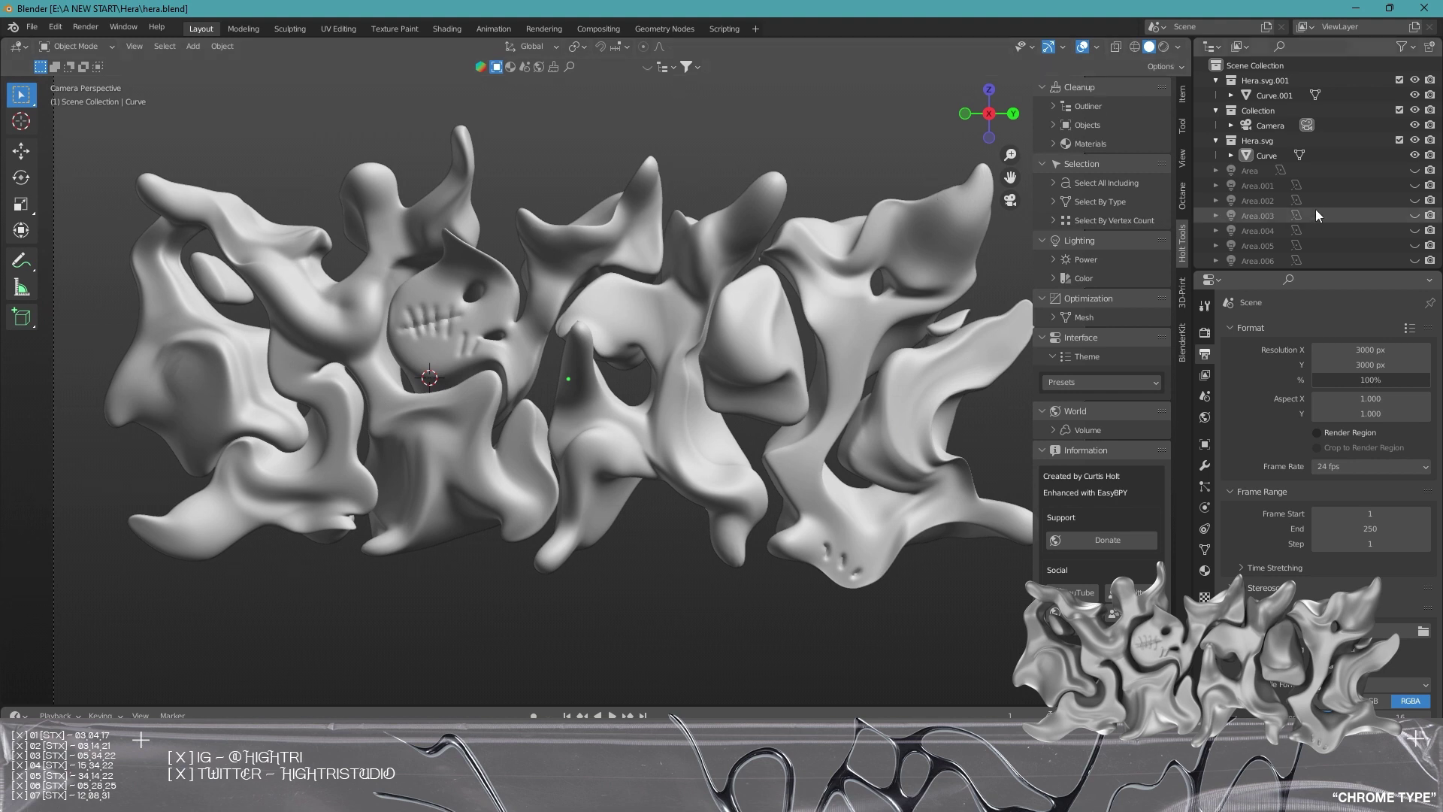
# Unhide all the area lights and turn off the viewport gizmos and overlays.
pyautogui.moveTo(1413, 171); pyautogui.dragTo(1416, 253)
pyautogui.scroll(-1, 1357, 235)
pyautogui.click(1049, 47)
pyautogui.click(1082, 46)
# Start the rendered preview and activate the STAND-SUB-T1 subscription it needs, with the viewport back in solid shading.
pyautogui.press('z')
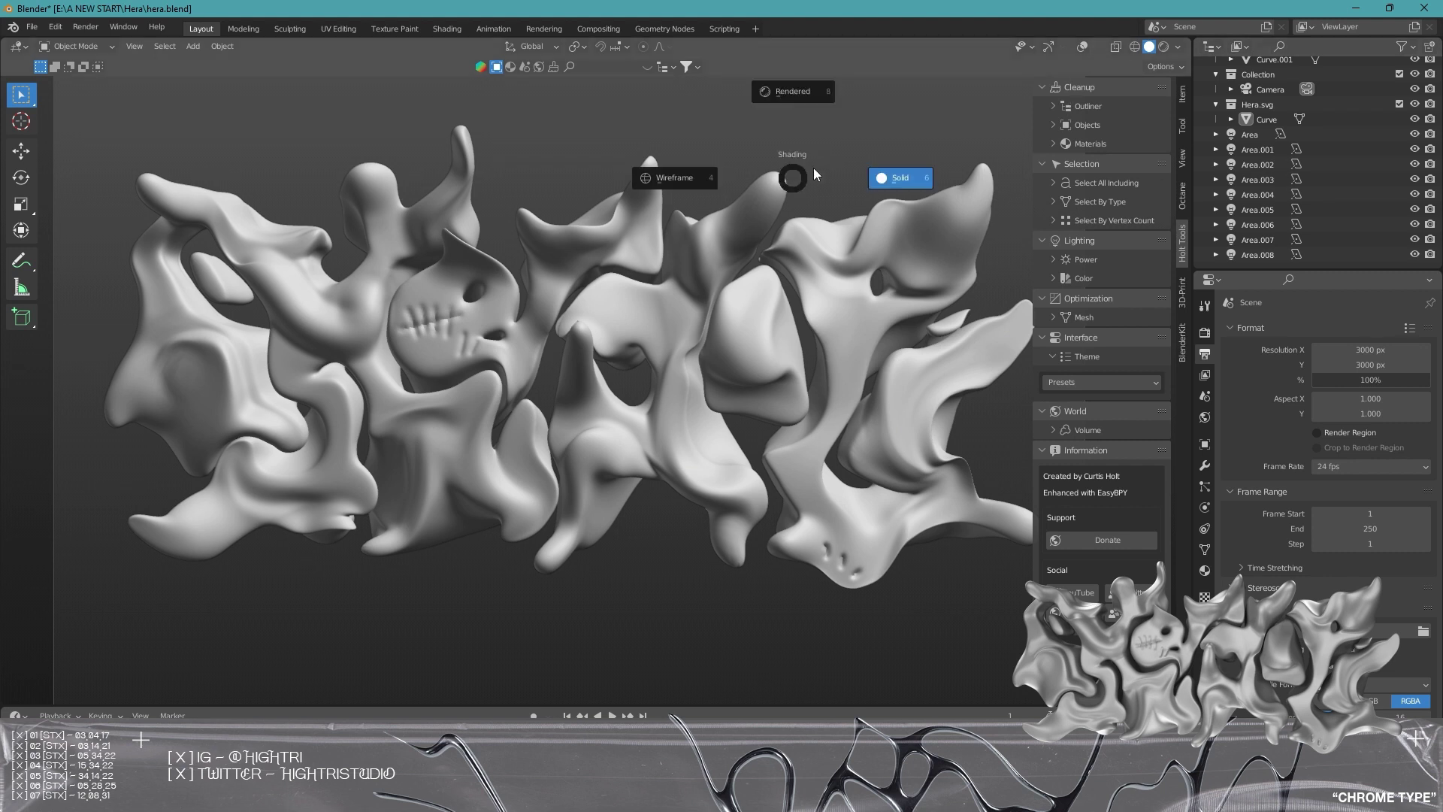
pyautogui.click(724, 206)
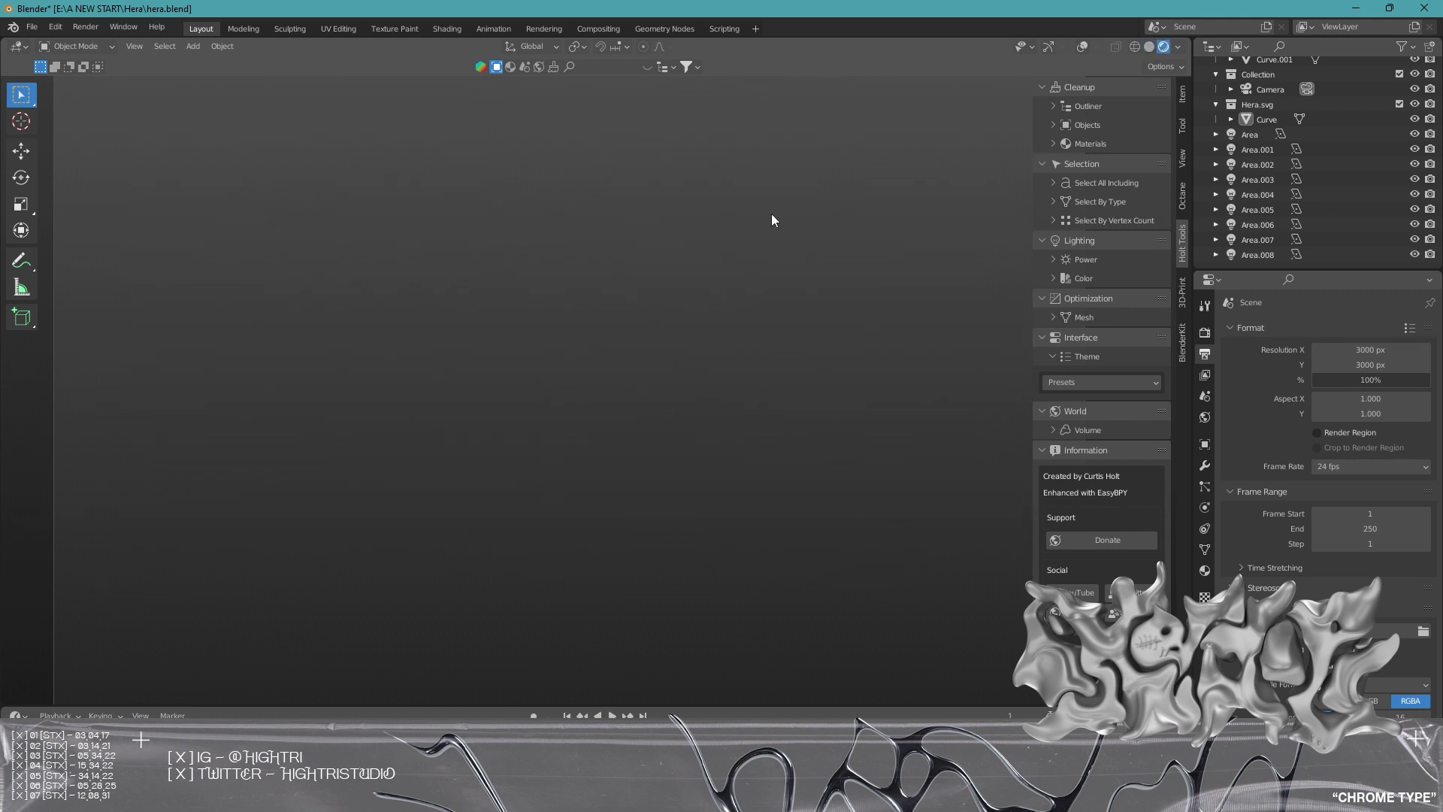
pyautogui.click(1148, 47)
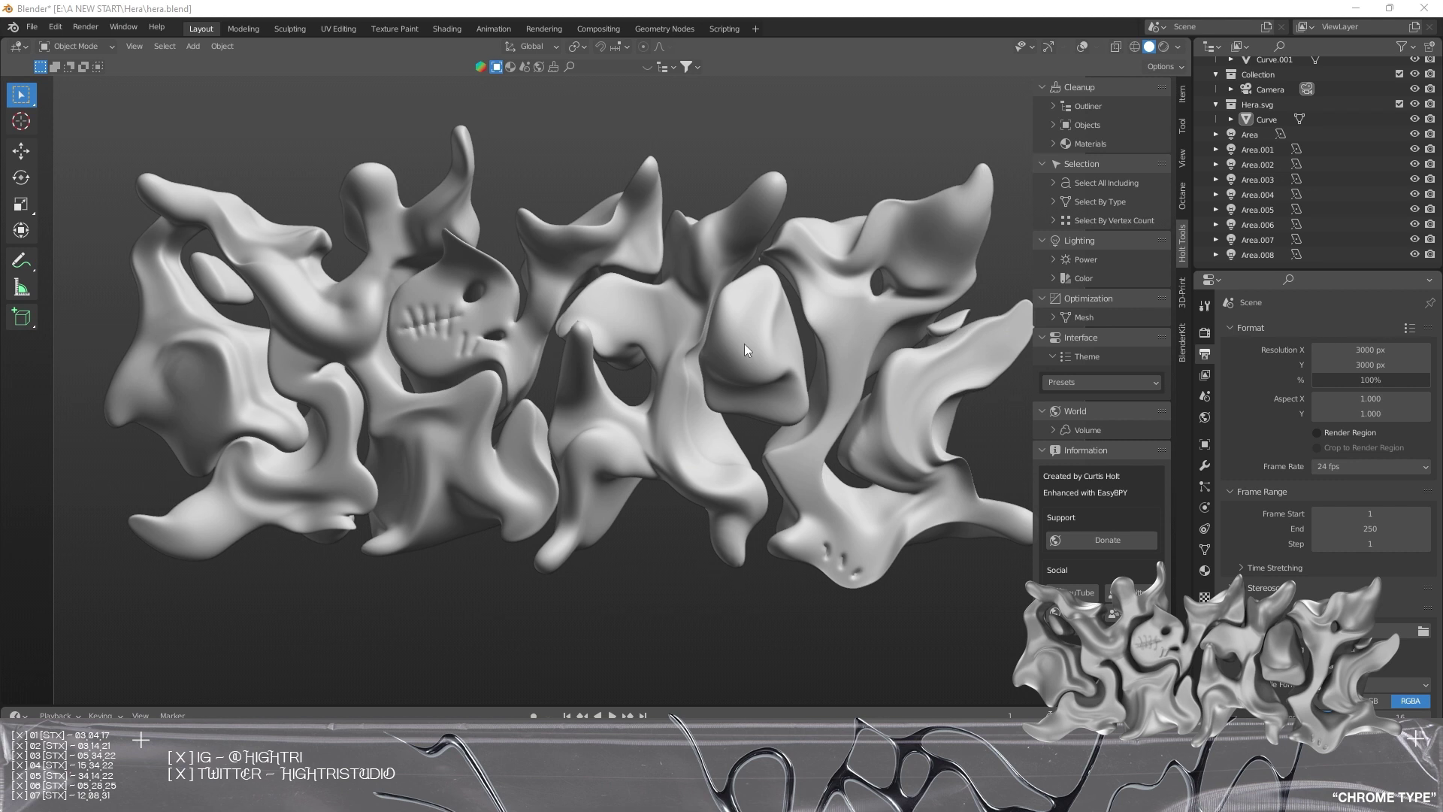
pyautogui.click(702, 389)
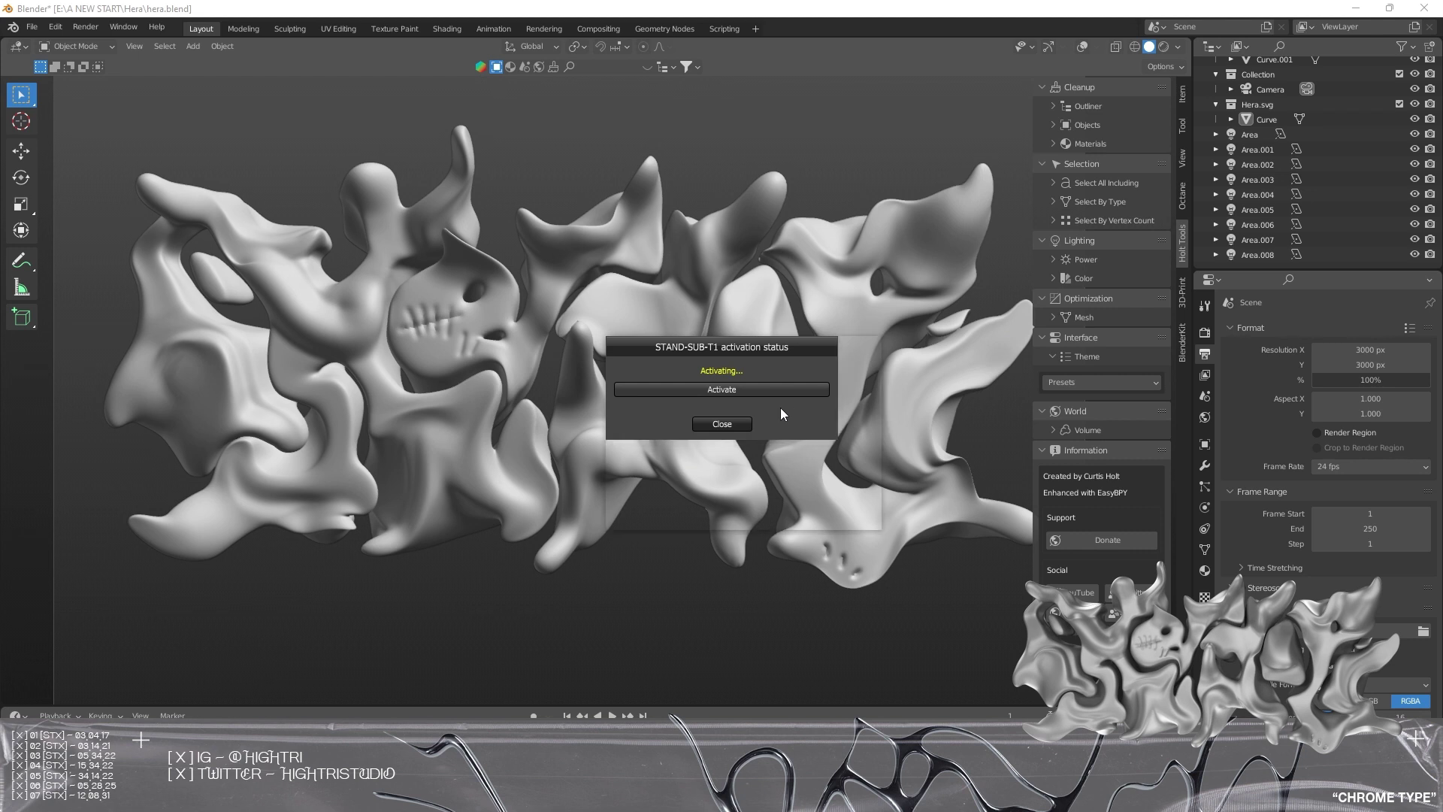
pyautogui.click(743, 514)
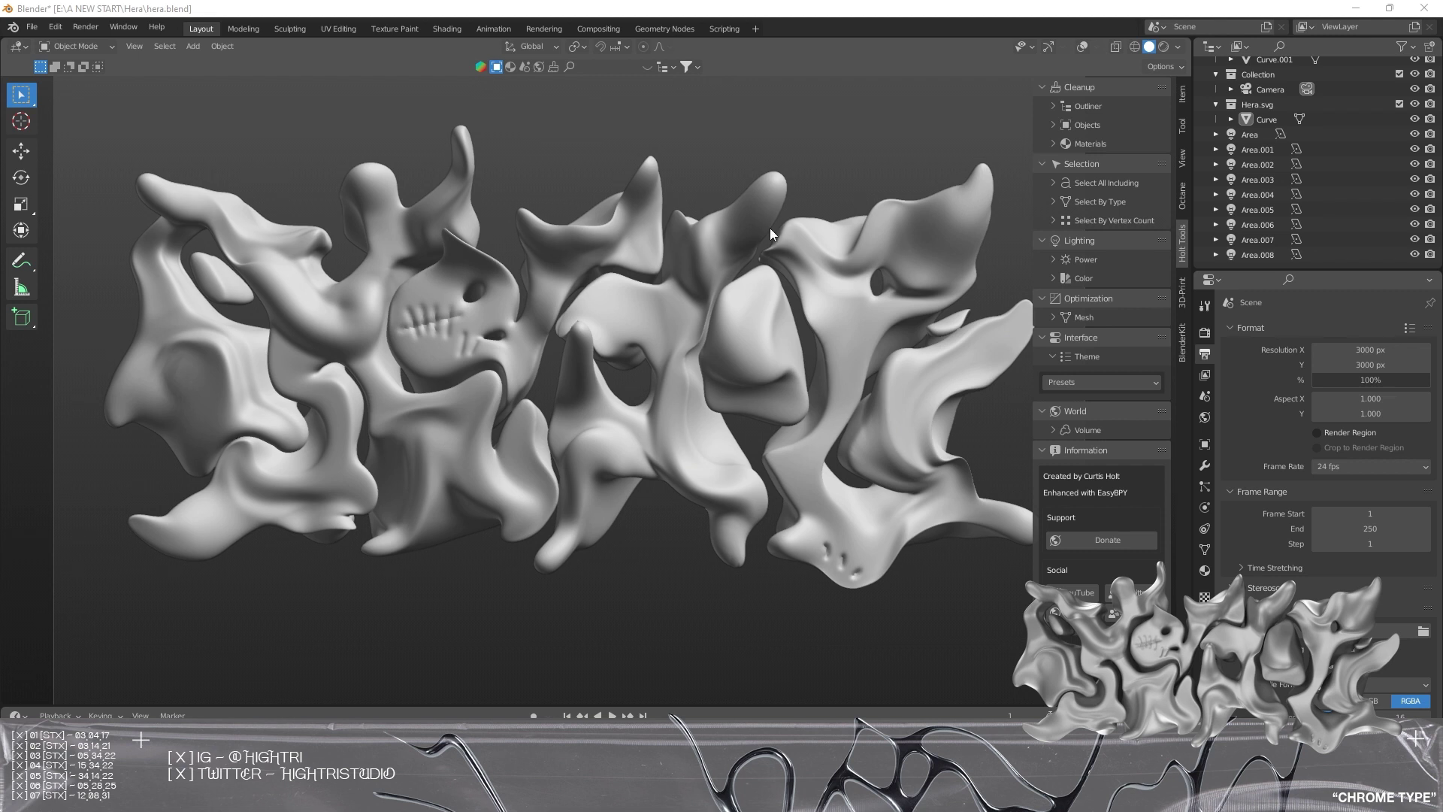
# Switch the viewport to rendered shading and hide the add-on sidebar.
pyautogui.press('z')
pyautogui.click(882, 103)
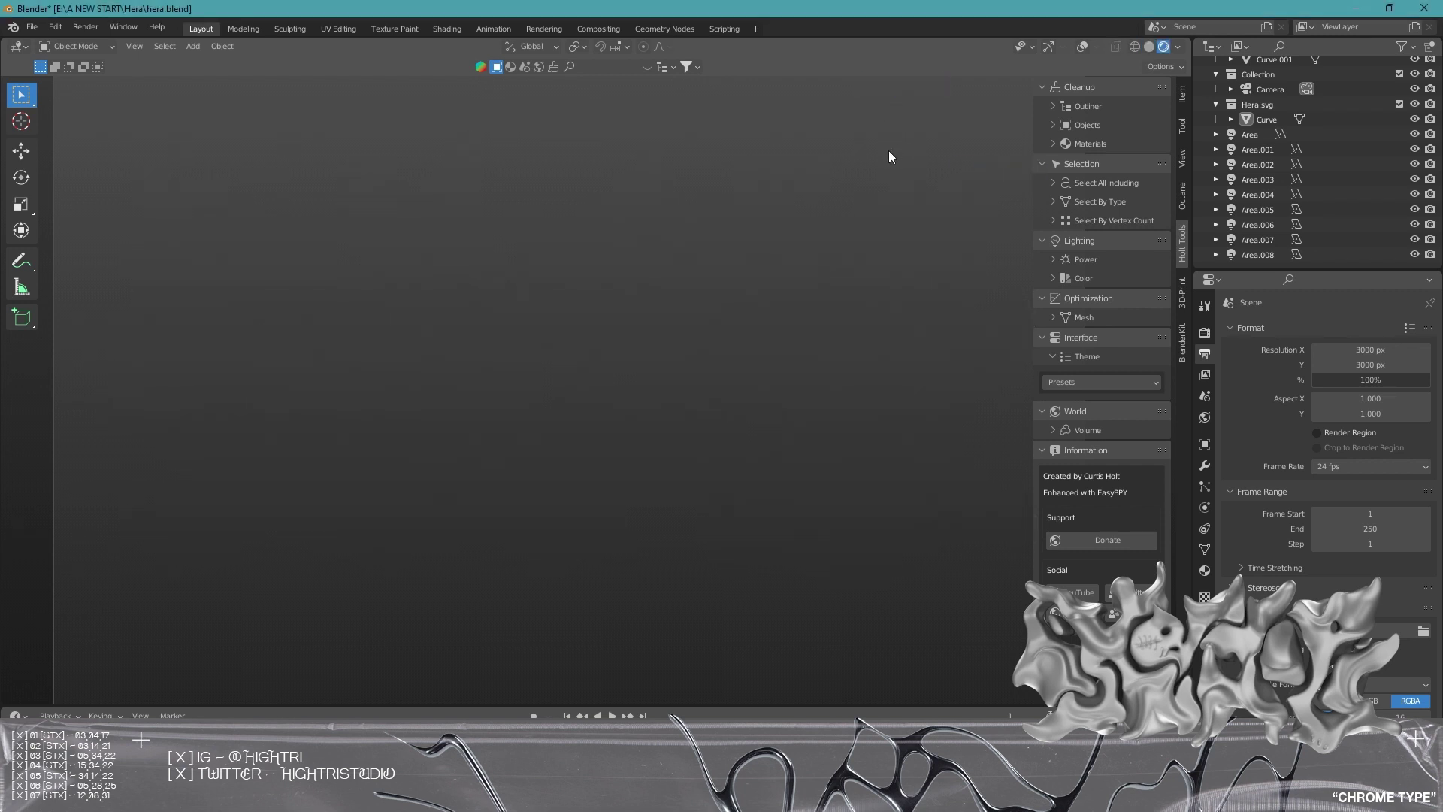
pyautogui.press('n')
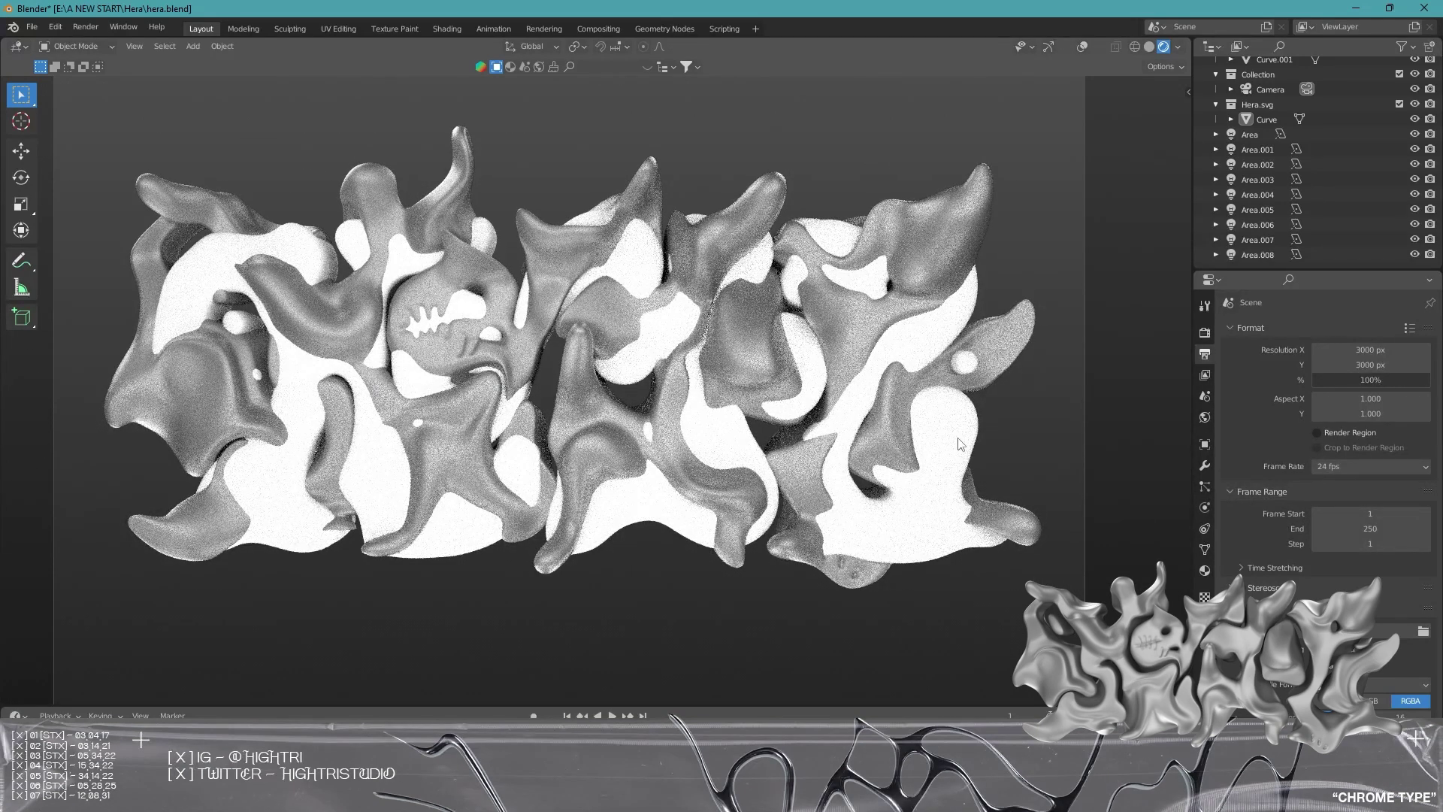
# Compare the two lettering objects by toggling Curve.001, hide the flat base object Curve, and frame the whole camera view.
pyautogui.click(945, 451)
pyautogui.scroll(2, 1309, 79)
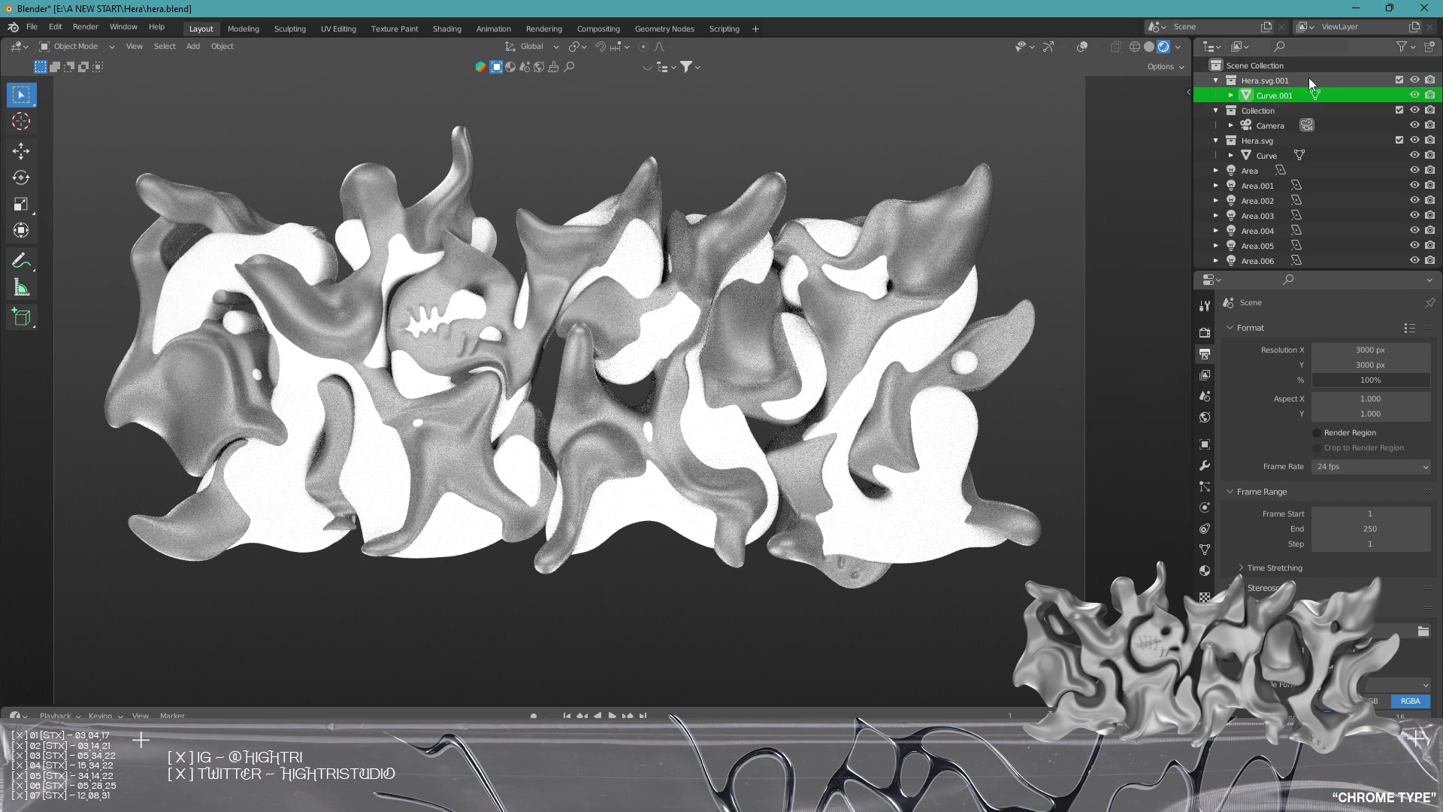
pyautogui.click(1414, 94)
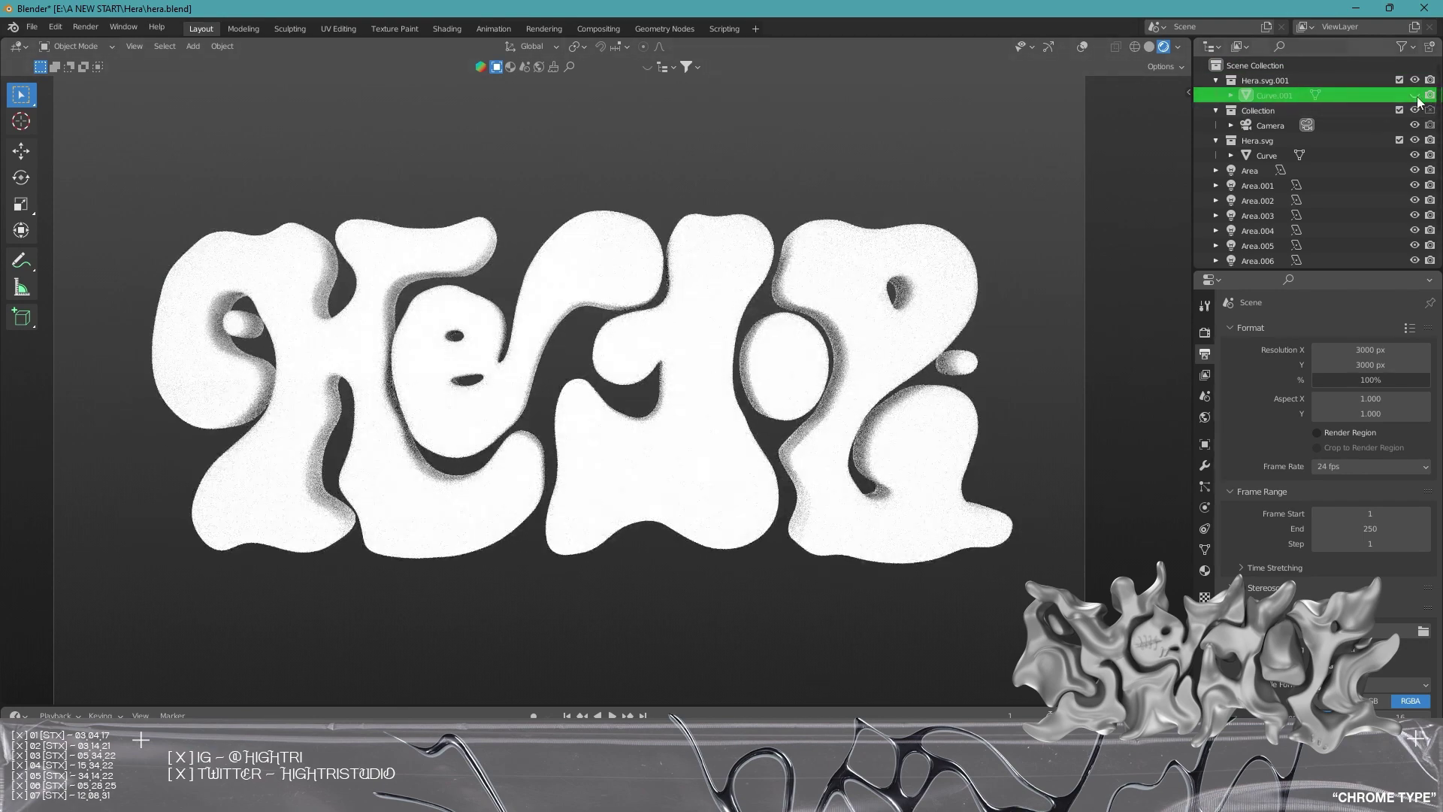
pyautogui.click(1415, 95)
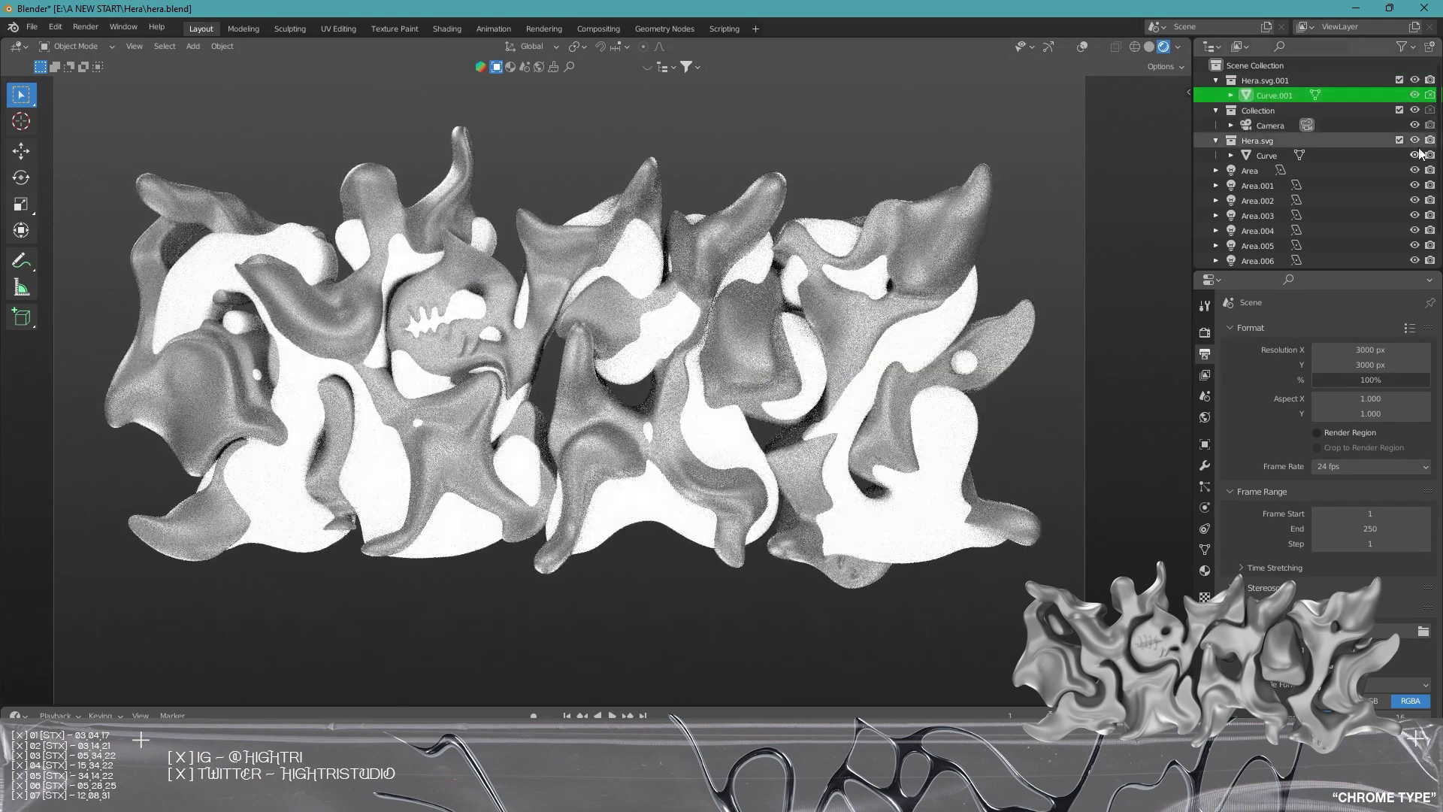
pyautogui.click(1414, 154)
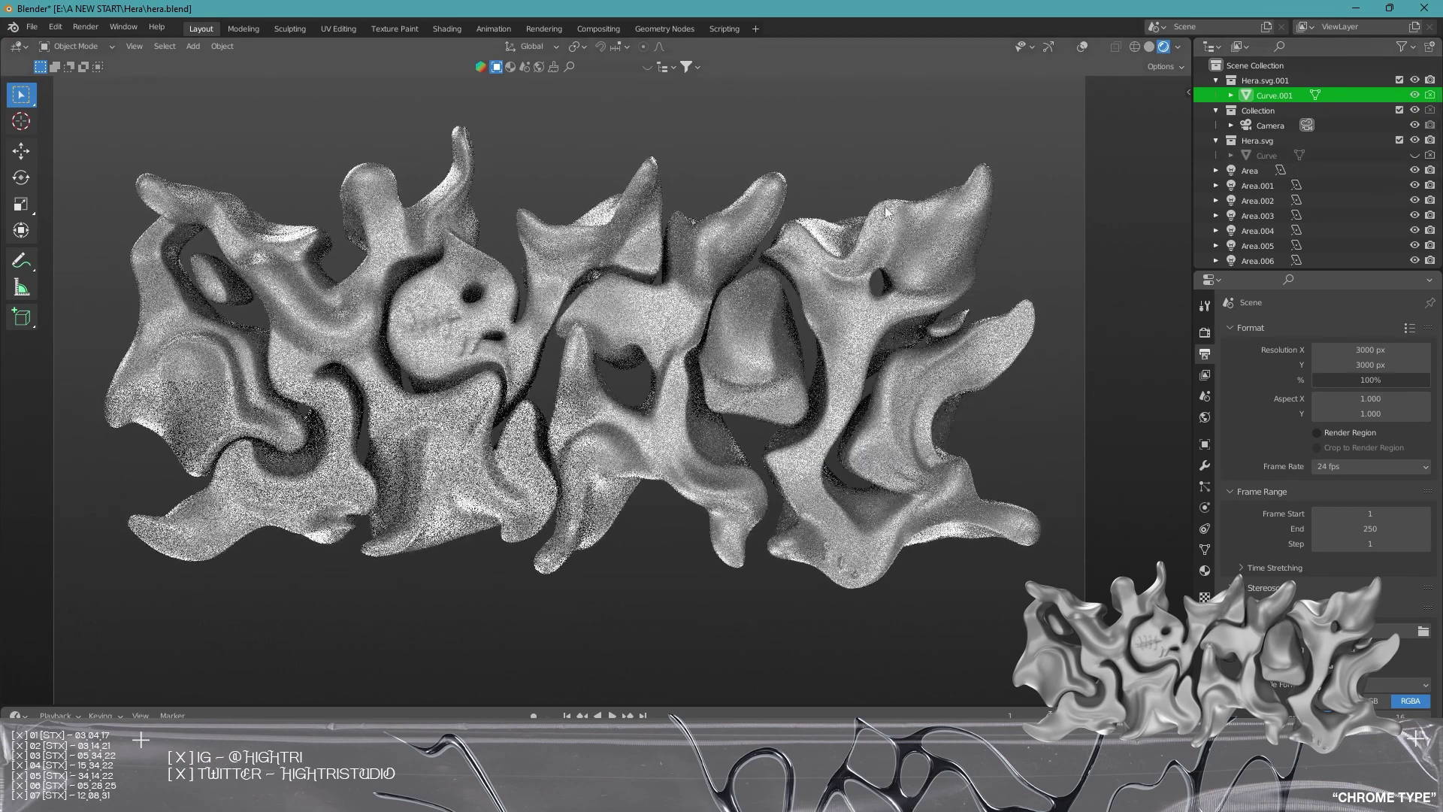
pyautogui.press('KP_0')
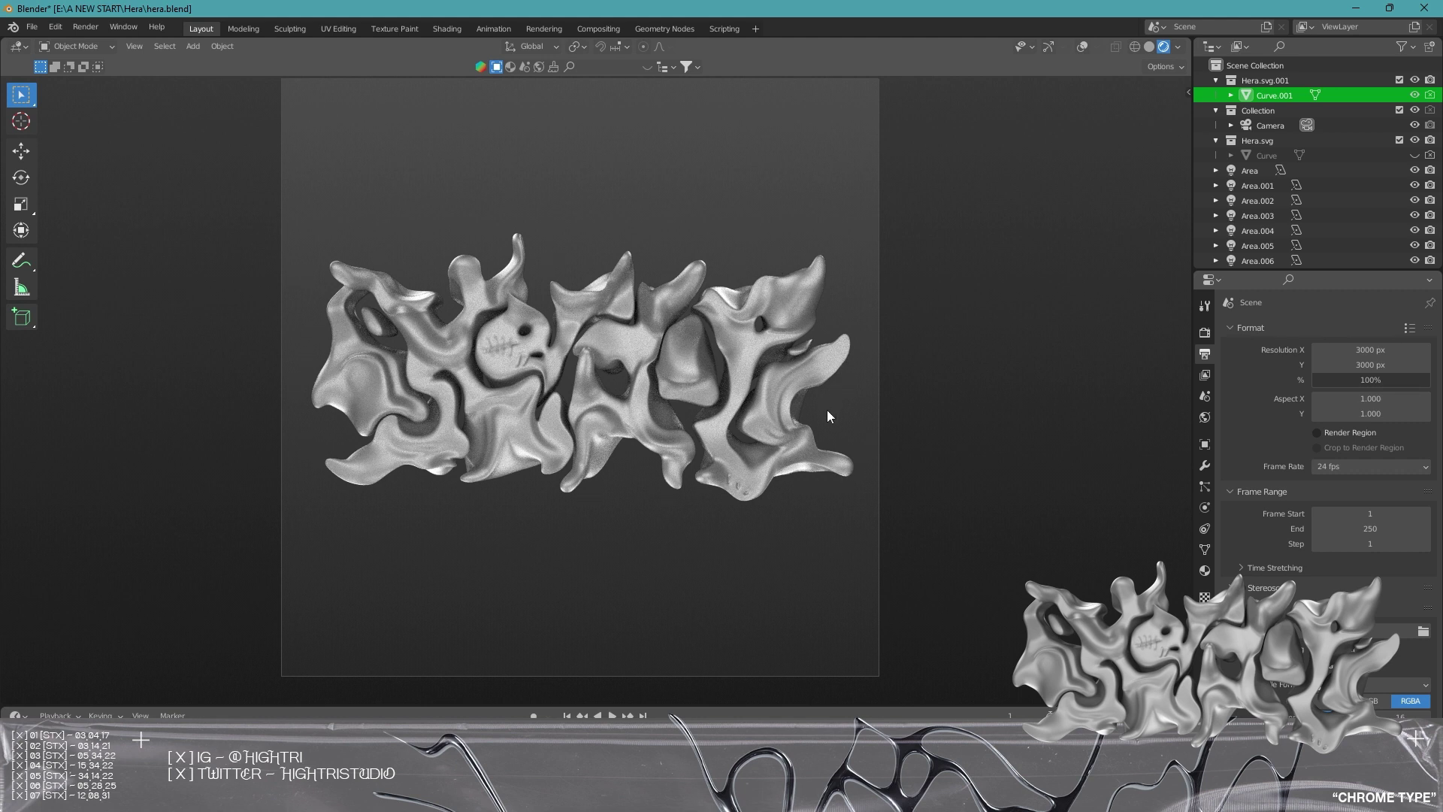
# Test the version 1 material at Metallic 1.00 with adjusted roughness, and undo back to Metallic 0.78.
pyautogui.click(1203, 570)
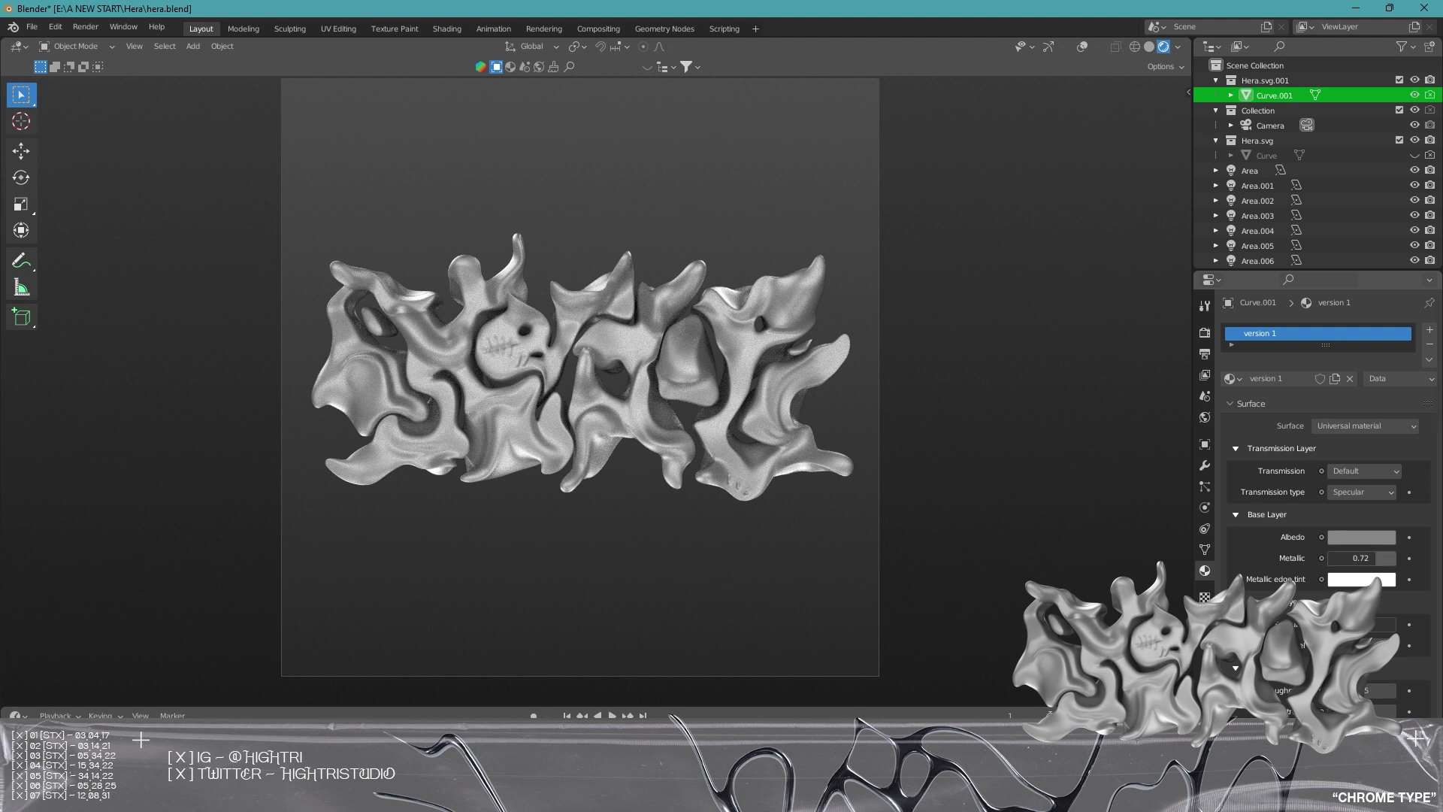
pyautogui.moveTo(1377, 558); pyautogui.dragTo(1395, 559)
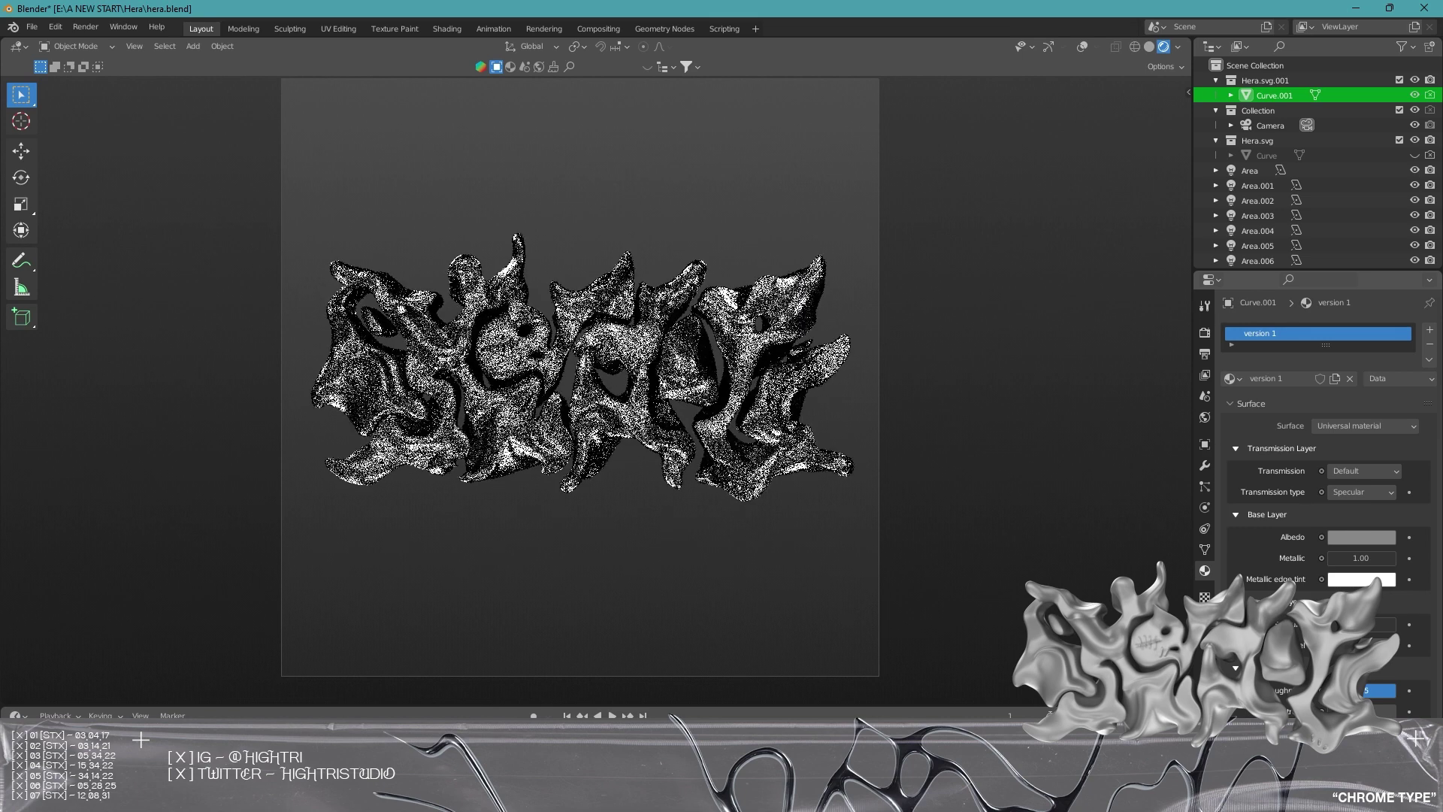
pyautogui.moveTo(1365, 690); pyautogui.dragTo(1360, 690)
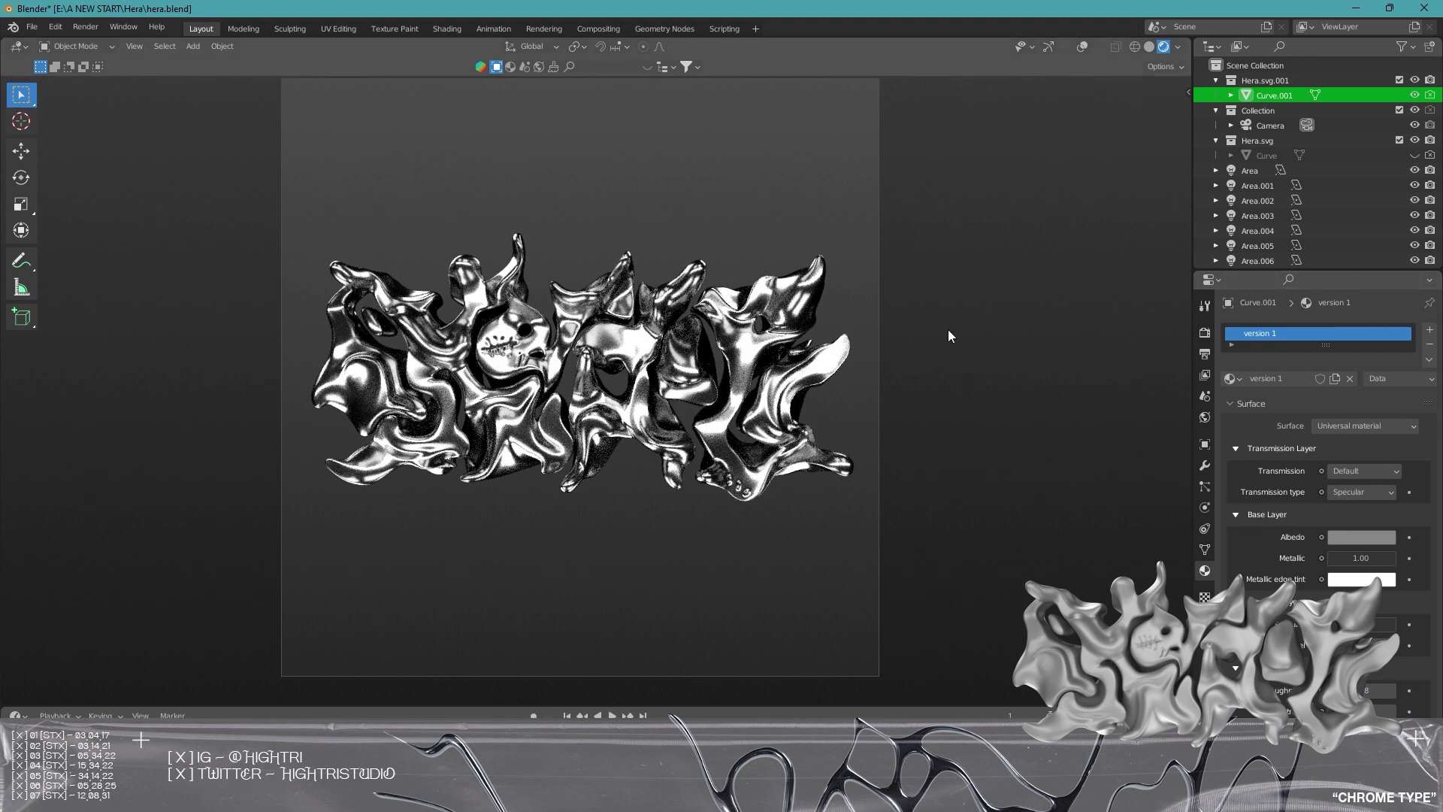
pyautogui.hotkey('ctrl', 'z')
pyautogui.hotkey('ctrl', 'z')
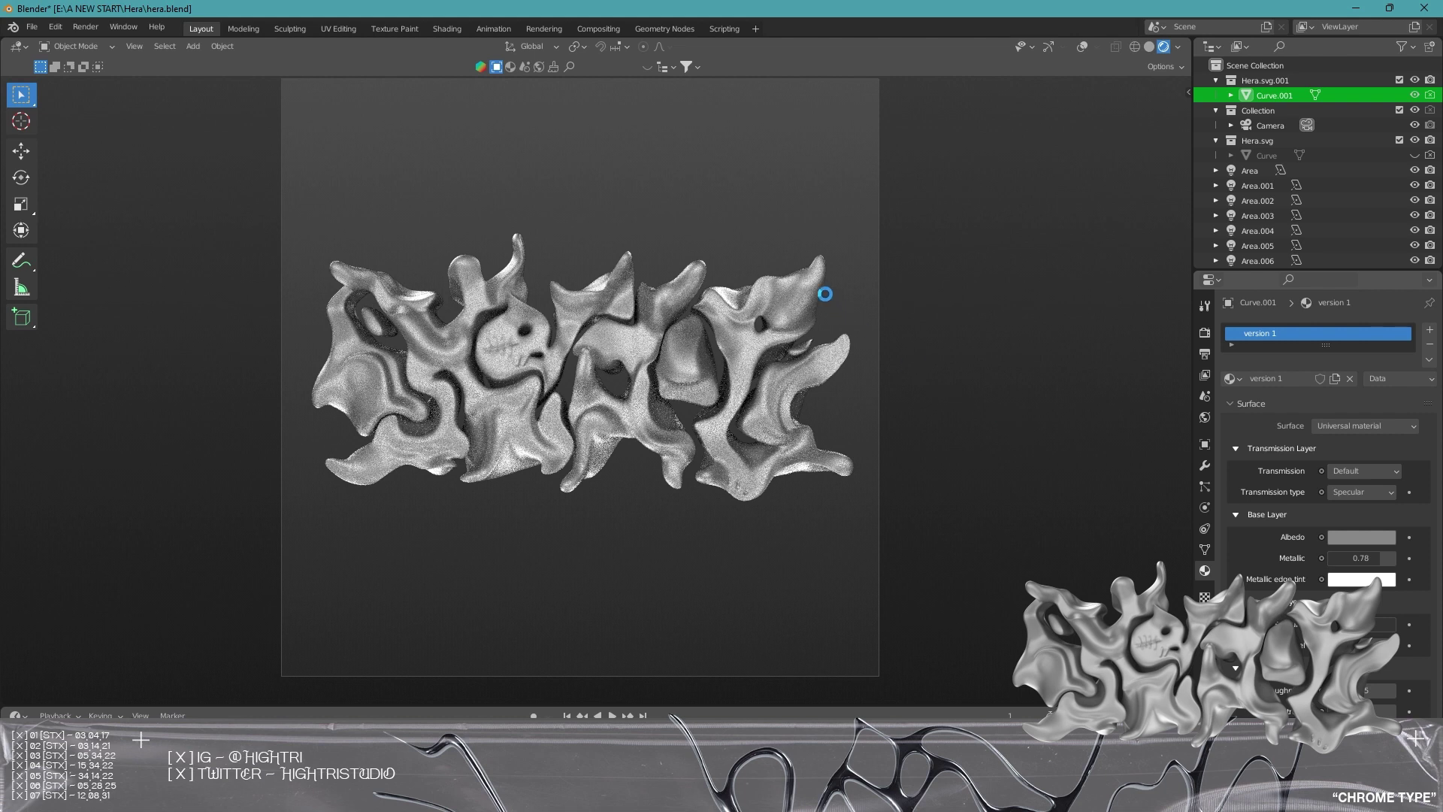
# Return the viewport to solid shading and save the file.
pyautogui.hotkey('ctrl', 's')
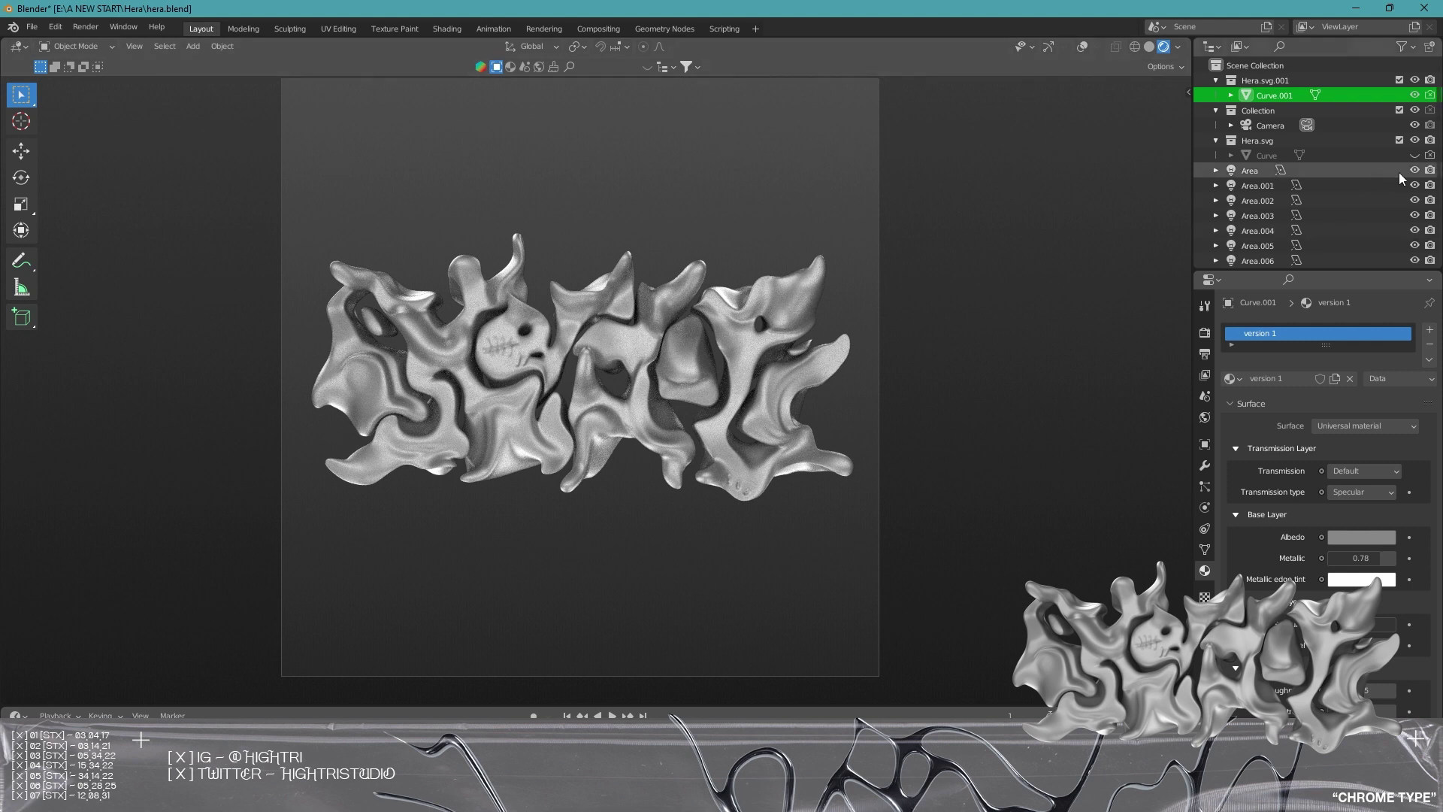
pyautogui.press('z')
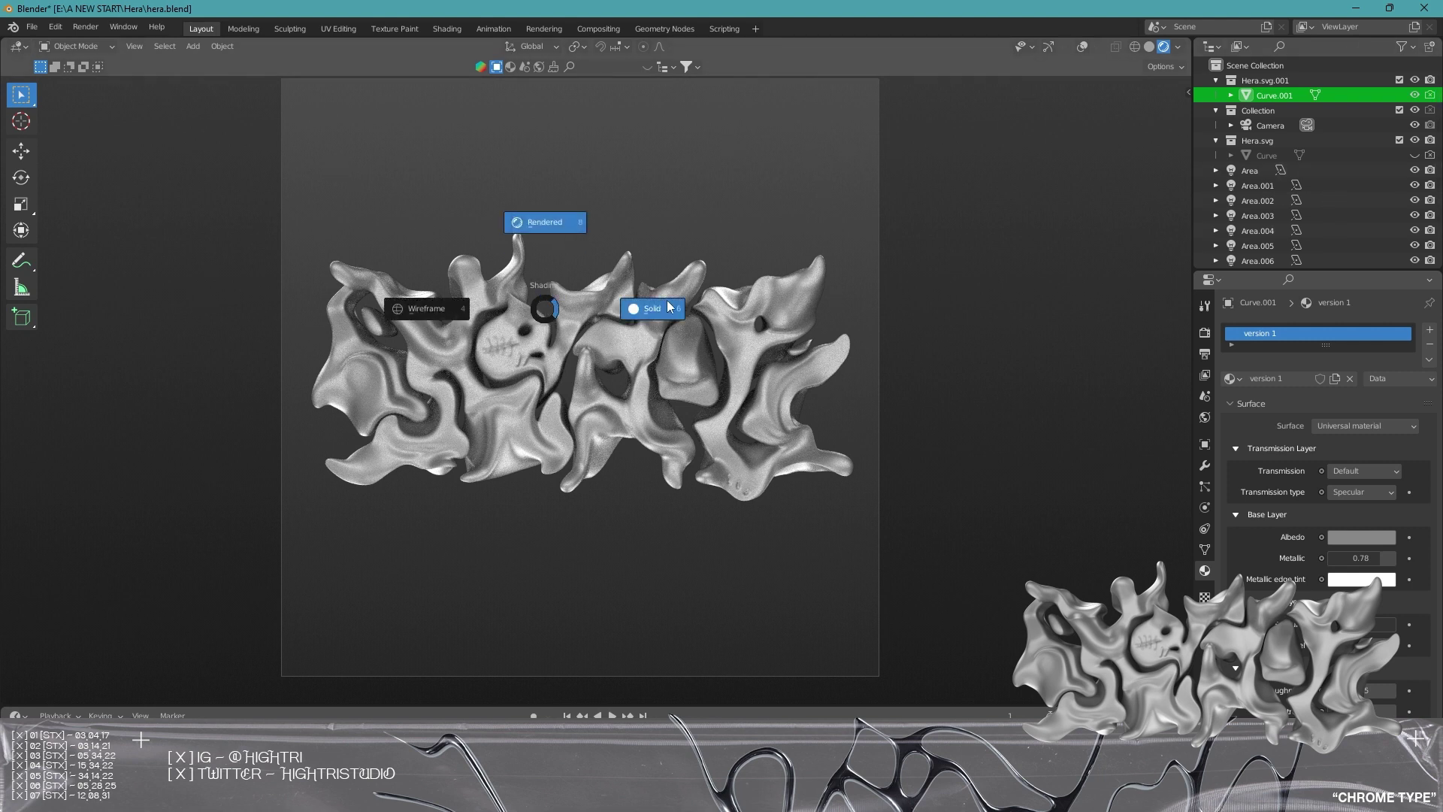
pyautogui.click(656, 306)
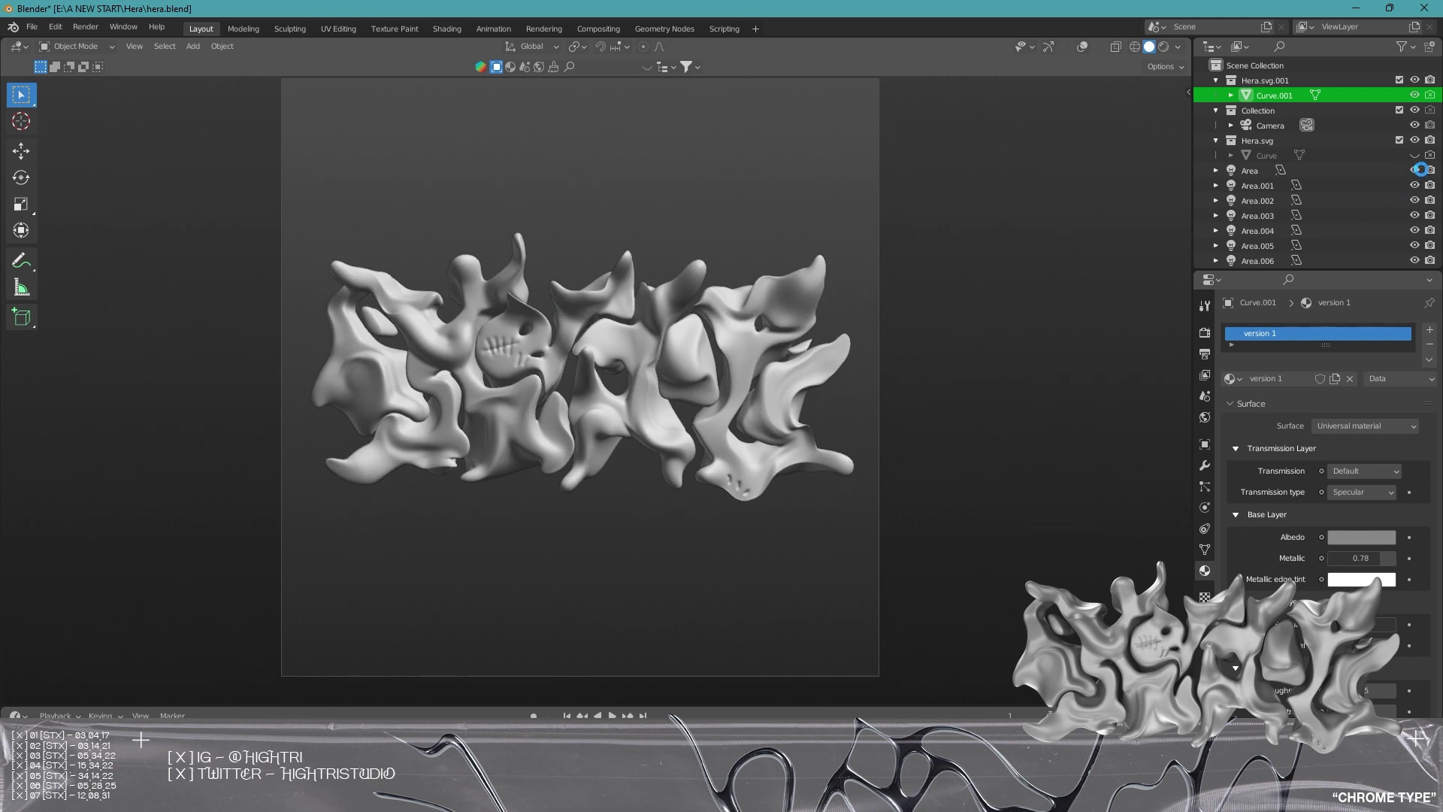
pyautogui.hotkey('ctrl', 's')
# Hide all the area lights, turn the viewport gizmos and overlays back on, and deselect the lettering.
pyautogui.moveTo(1418, 173); pyautogui.dragTo(1414, 255)
pyautogui.press('z')
pyautogui.click(1049, 47)
pyautogui.click(1080, 47)
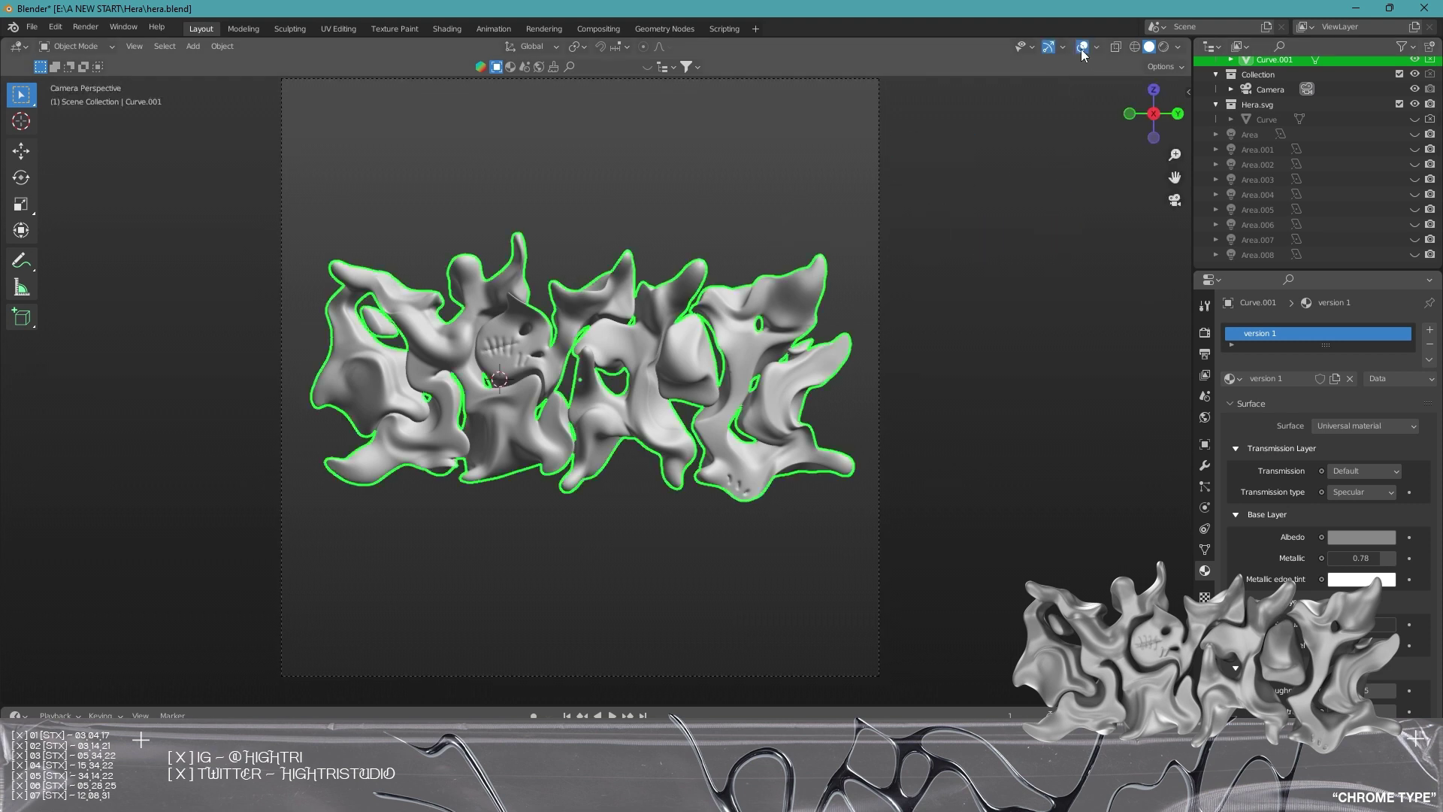
pyautogui.click(721, 240)
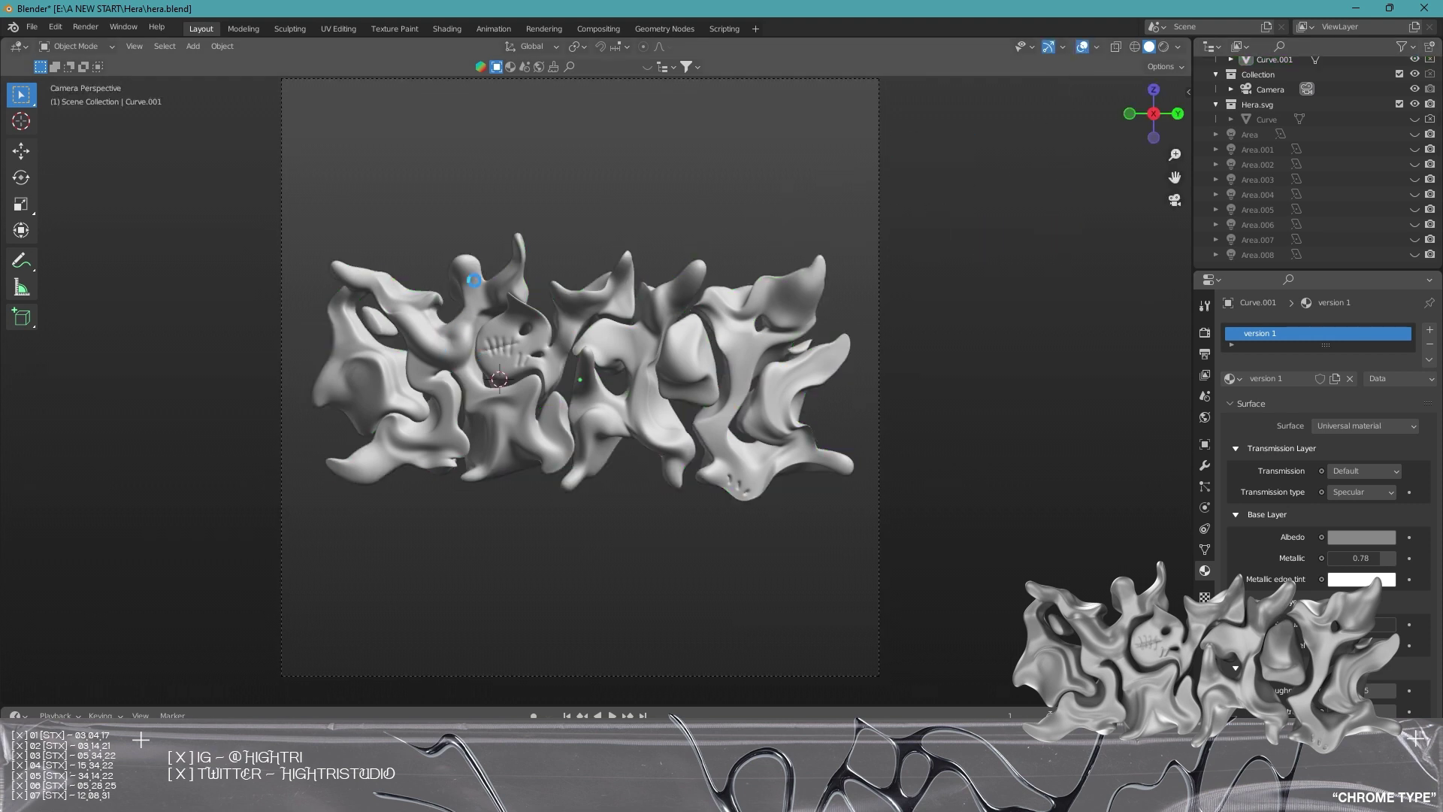
# Switch the Curve.001 lettering to Sculpt Mode and check its shape before restoring the camera view.
pyautogui.click(81, 47)
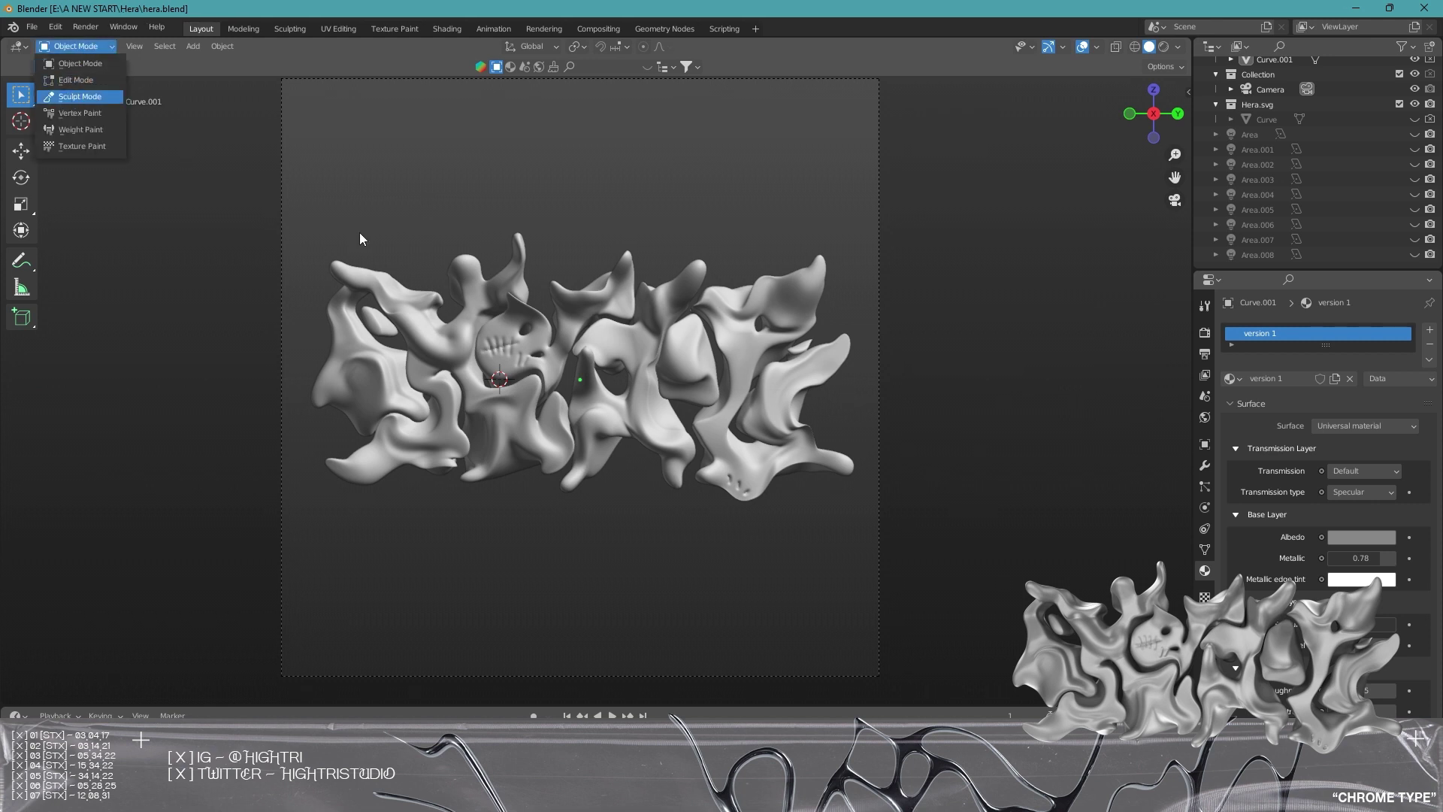
pyautogui.moveTo(623, 335); pyautogui.dragTo(685, 359, button='middle')
pyautogui.scroll(8, 686, 359)
pyautogui.moveTo(724, 402); pyautogui.dragTo(667, 403, button='middle')
pyautogui.press('KP_0')
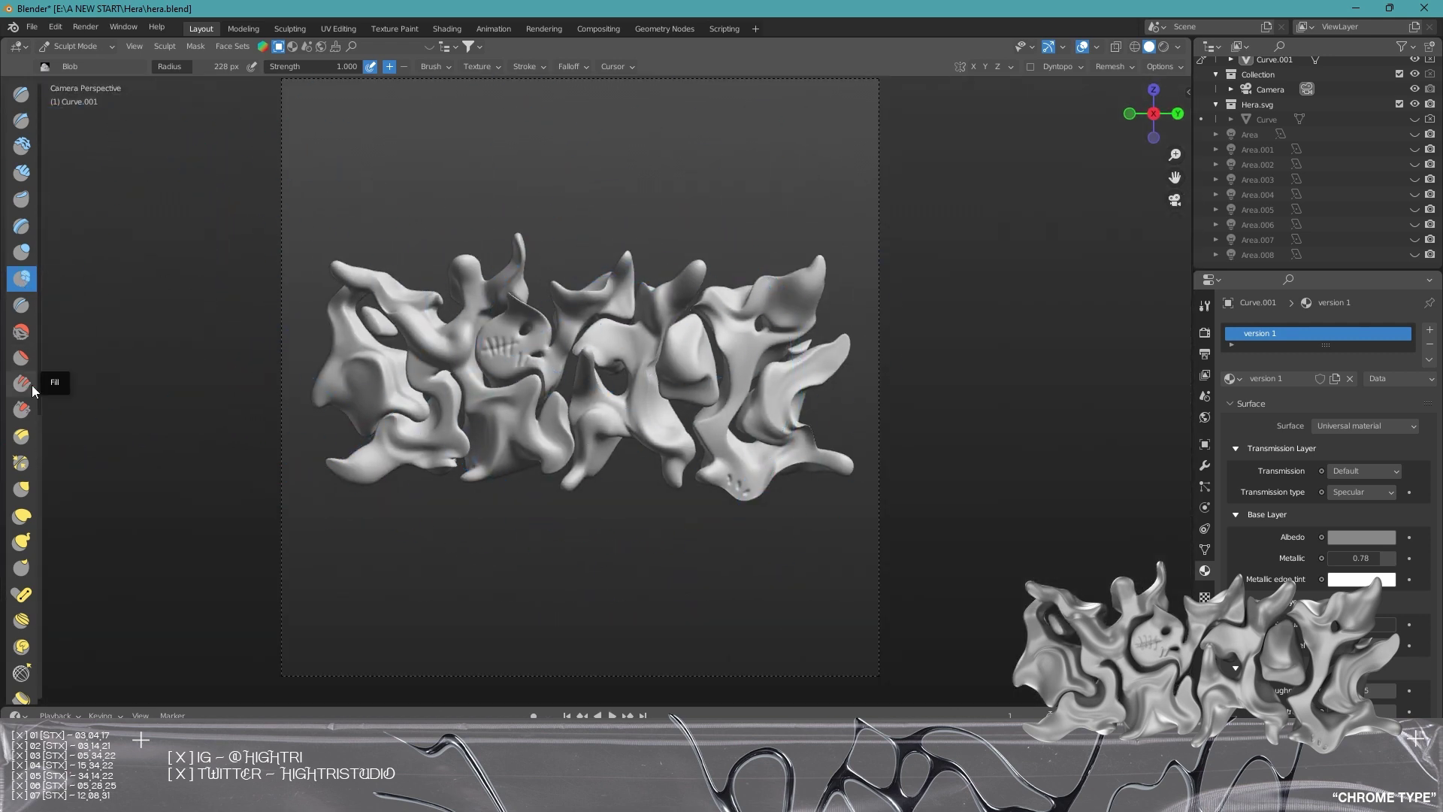
# Choose the Elastic Deform brush with a 47 px radius and undo a test stroke on the tall upper horn.
pyautogui.click(22, 517)
pyautogui.moveTo(313, 441)
pyautogui.mouseDown()
pyautogui.moveTo(340, 490)
pyautogui.moveTo(364, 474)
pyautogui.moveTo(391, 484)
pyautogui.mouseUp()
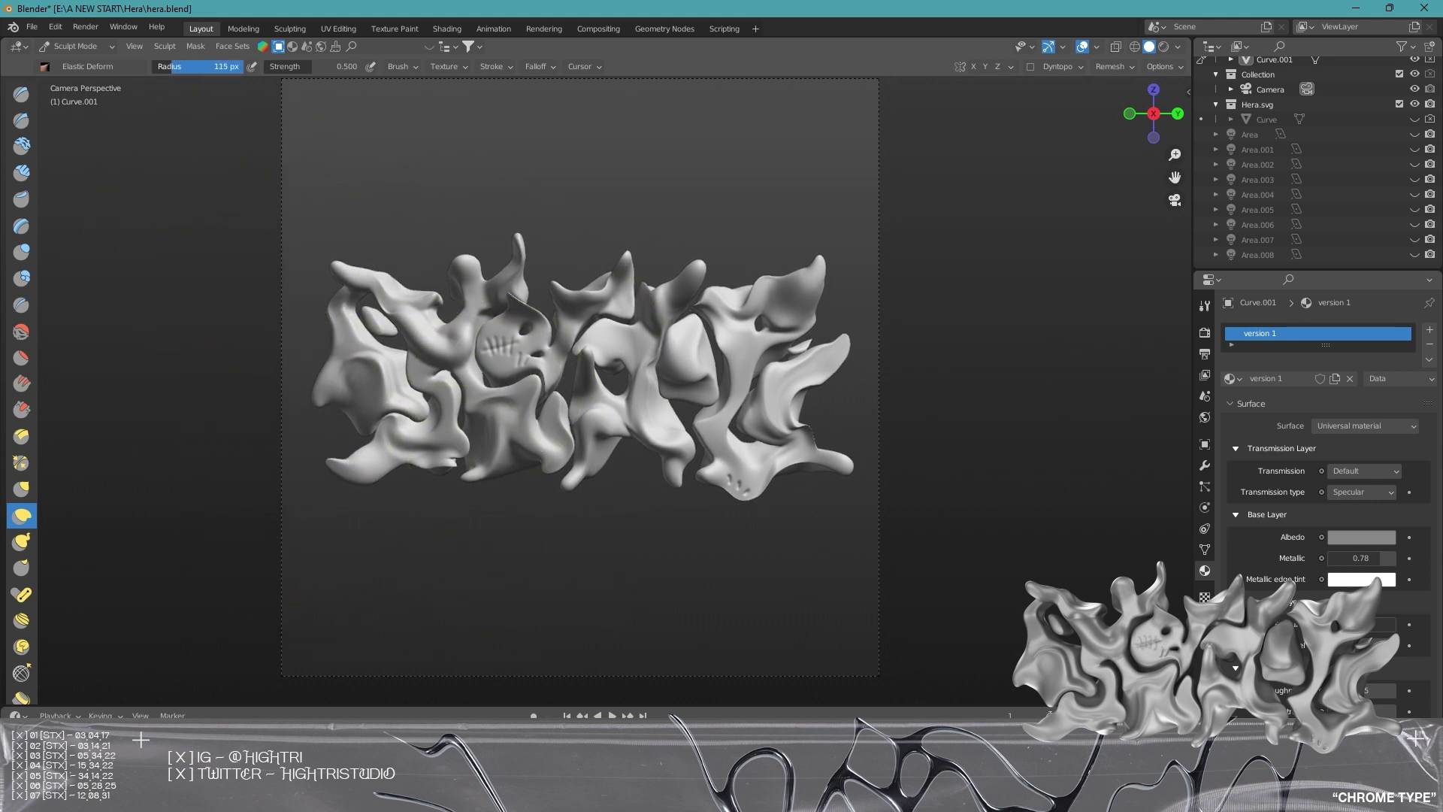
pyautogui.moveTo(171, 67); pyautogui.dragTo(160, 66)
pyautogui.moveTo(520, 244)
pyautogui.mouseDown()
pyautogui.moveTo(504, 233)
pyautogui.moveTo(505, 275)
pyautogui.mouseUp()
pyautogui.hotkey('ctrl', 'z')
# Examine the last letters of the lettering up close, from the lower foot and dents to the upper horns.
pyautogui.moveTo(668, 368)
pyautogui.mouseDown()
pyautogui.moveTo(654, 412)
pyautogui.moveTo(740, 413)
pyautogui.moveTo(746, 391)
pyautogui.mouseUp()
pyautogui.scroll(3, 696, 451)
pyautogui.keyDown('shift'); pyautogui.moveTo(723, 454); pyautogui.dragTo(584, 459, button='middle'); pyautogui.keyUp('shift')
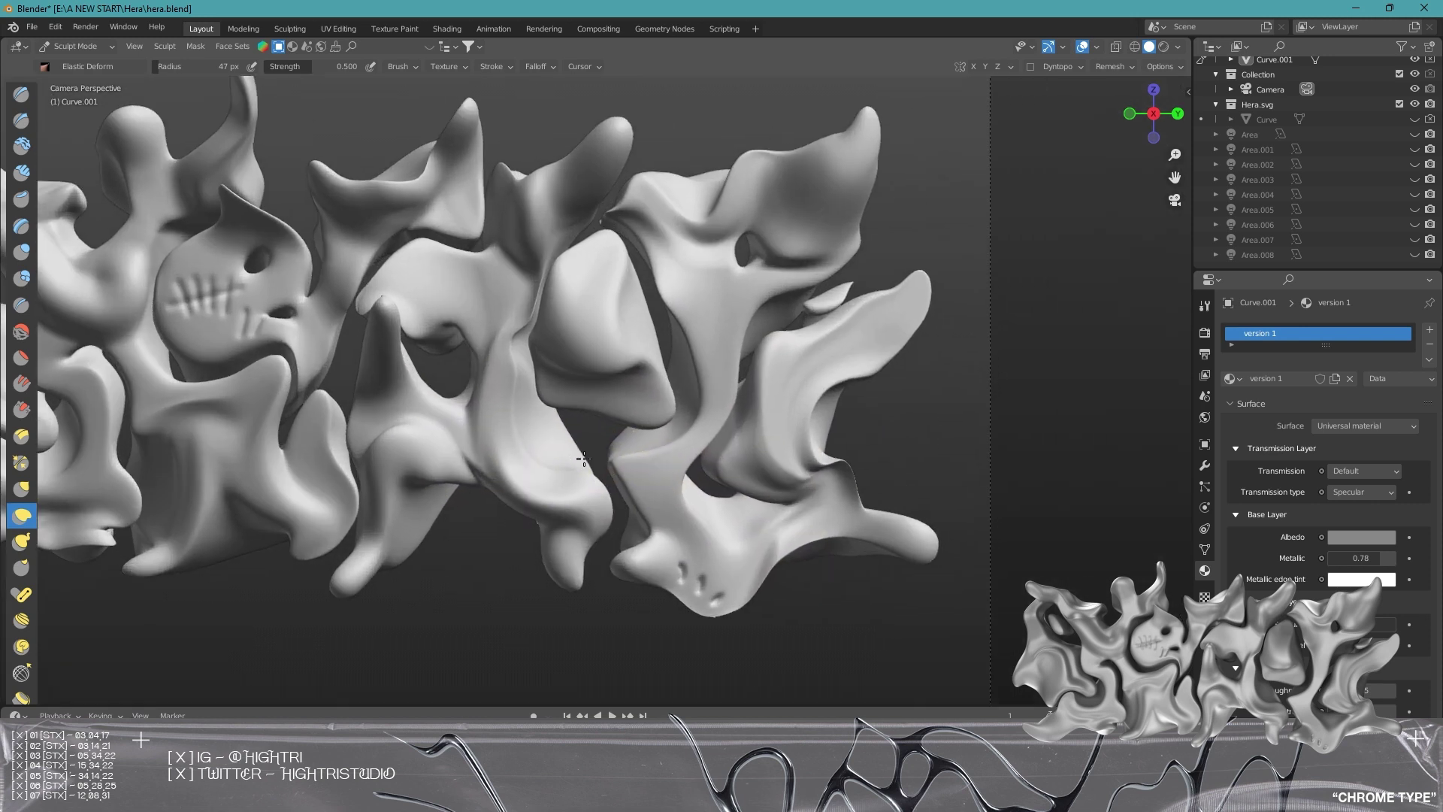
pyautogui.scroll(6, 584, 459)
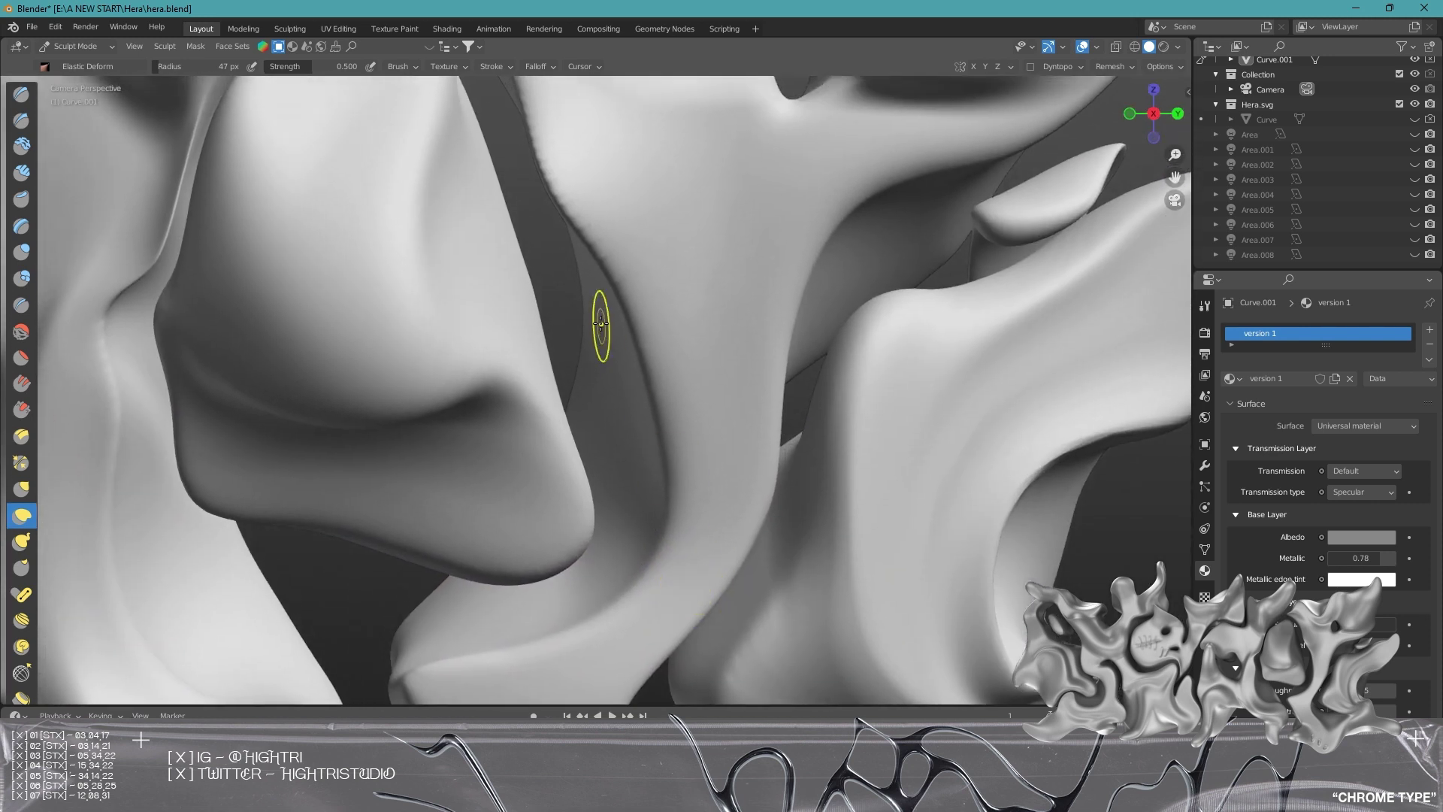
pyautogui.scroll(-5, 428, 461)
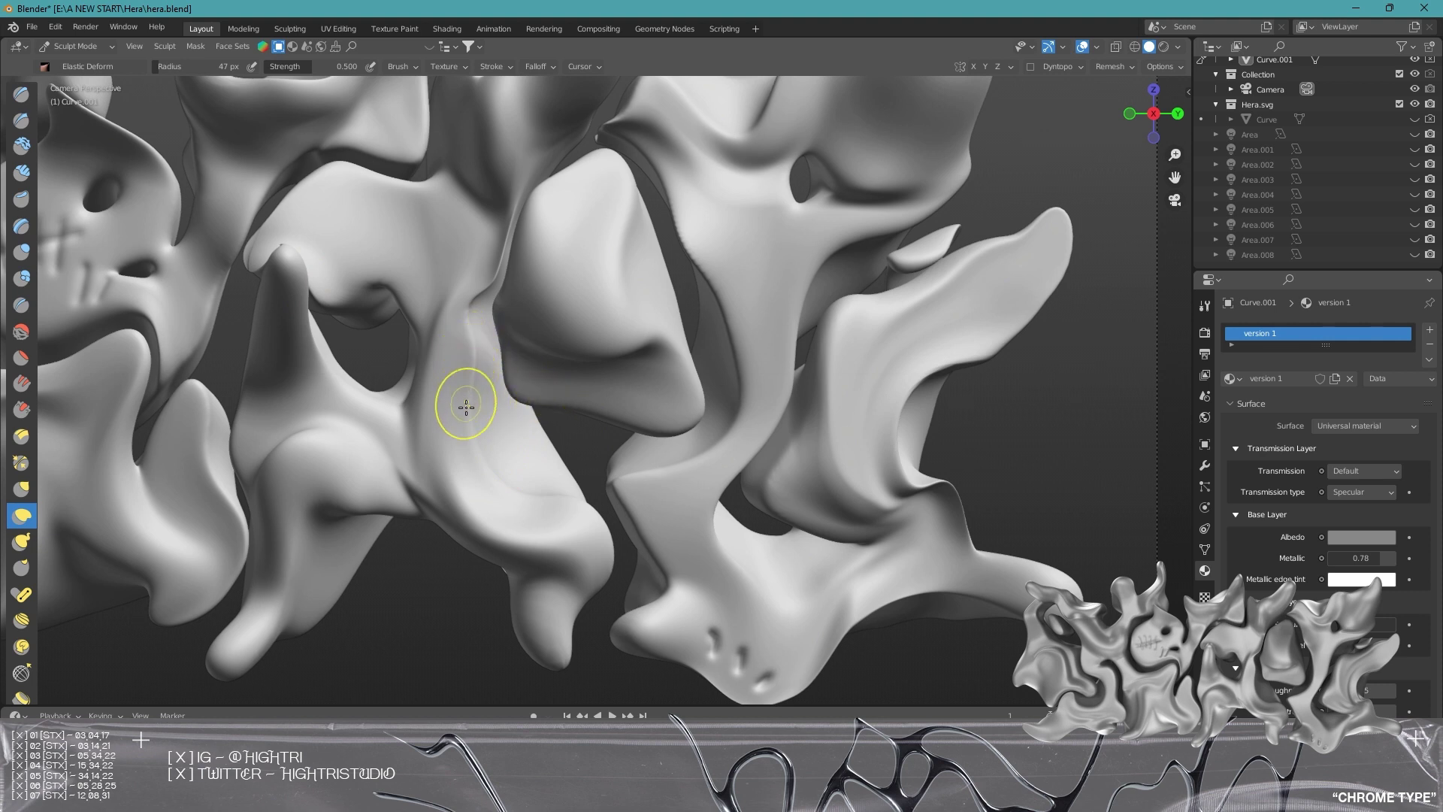
pyautogui.keyDown('shift'); pyautogui.moveTo(584, 529); pyautogui.dragTo(641, 525, button='middle'); pyautogui.keyUp('shift')
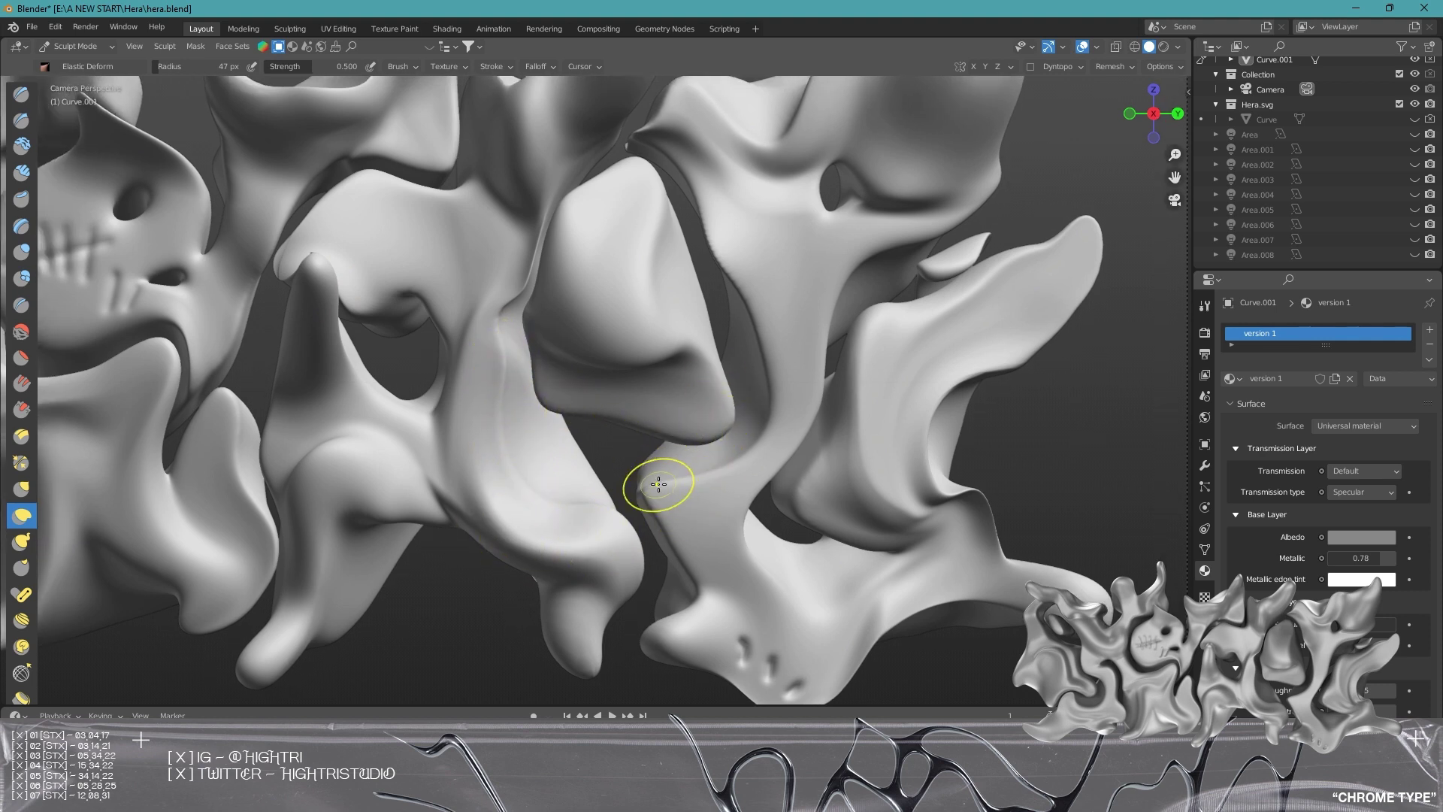
pyautogui.keyDown('shift'); pyautogui.moveTo(749, 507); pyautogui.dragTo(570, 464, button='middle'); pyautogui.keyUp('shift')
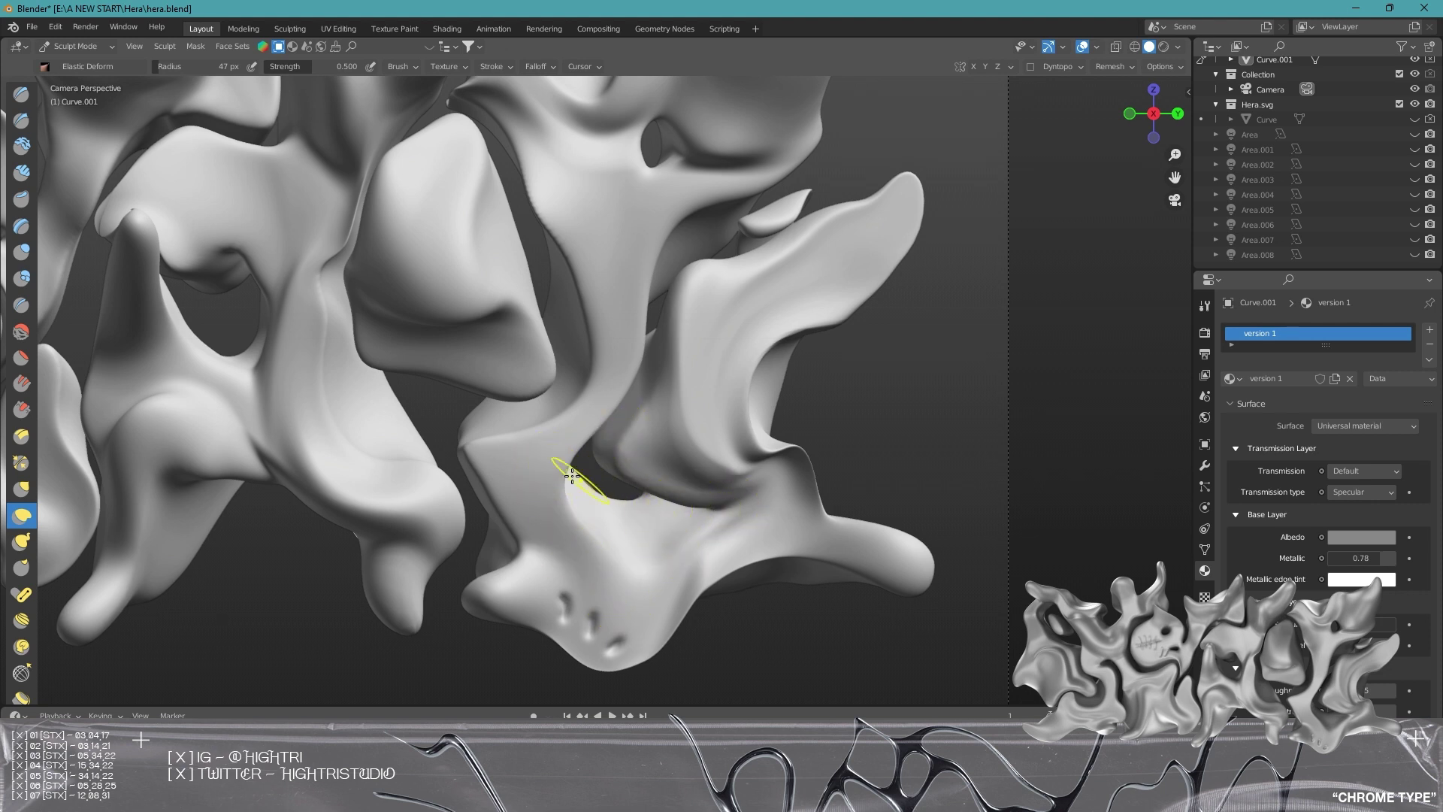
pyautogui.keyDown('shift'); pyautogui.moveTo(598, 267); pyautogui.dragTo(686, 426, button='middle'); pyautogui.keyUp('shift')
pyautogui.moveTo(666, 366)
pyautogui.keyDown('shift'); pyautogui.mouseDown(button='middle')
pyautogui.moveTo(428, 383)
pyautogui.moveTo(635, 486)
pyautogui.moveTo(677, 470)
pyautogui.mouseUp(button='middle'); pyautogui.keyUp('shift')
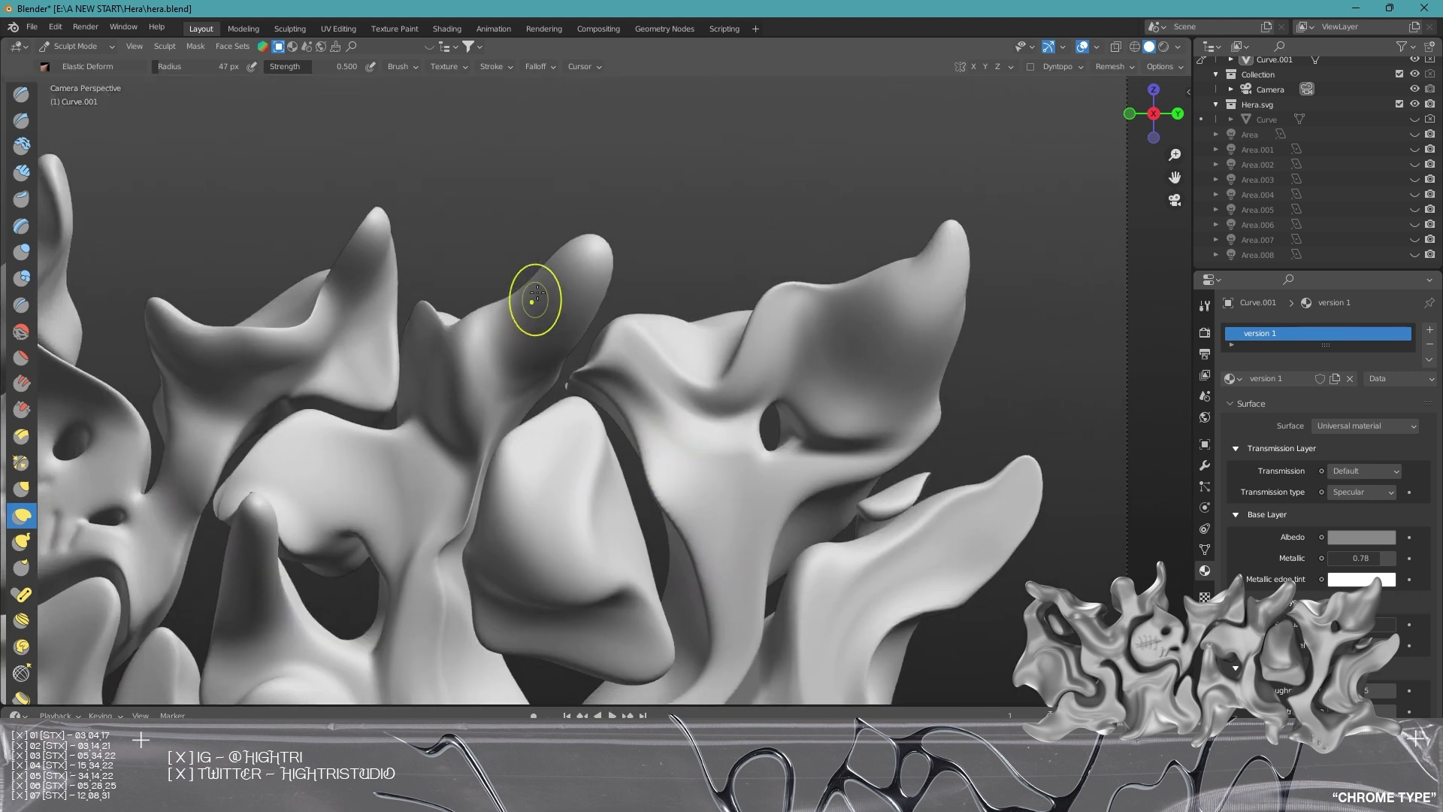
# Examine the first letters up close, including the skull face, the lower limbs and the small detached piece.
pyautogui.keyDown('shift'); pyautogui.moveTo(365, 362); pyautogui.dragTo(766, 334, button='middle'); pyautogui.keyUp('shift')
pyautogui.scroll(-2, 674, 427)
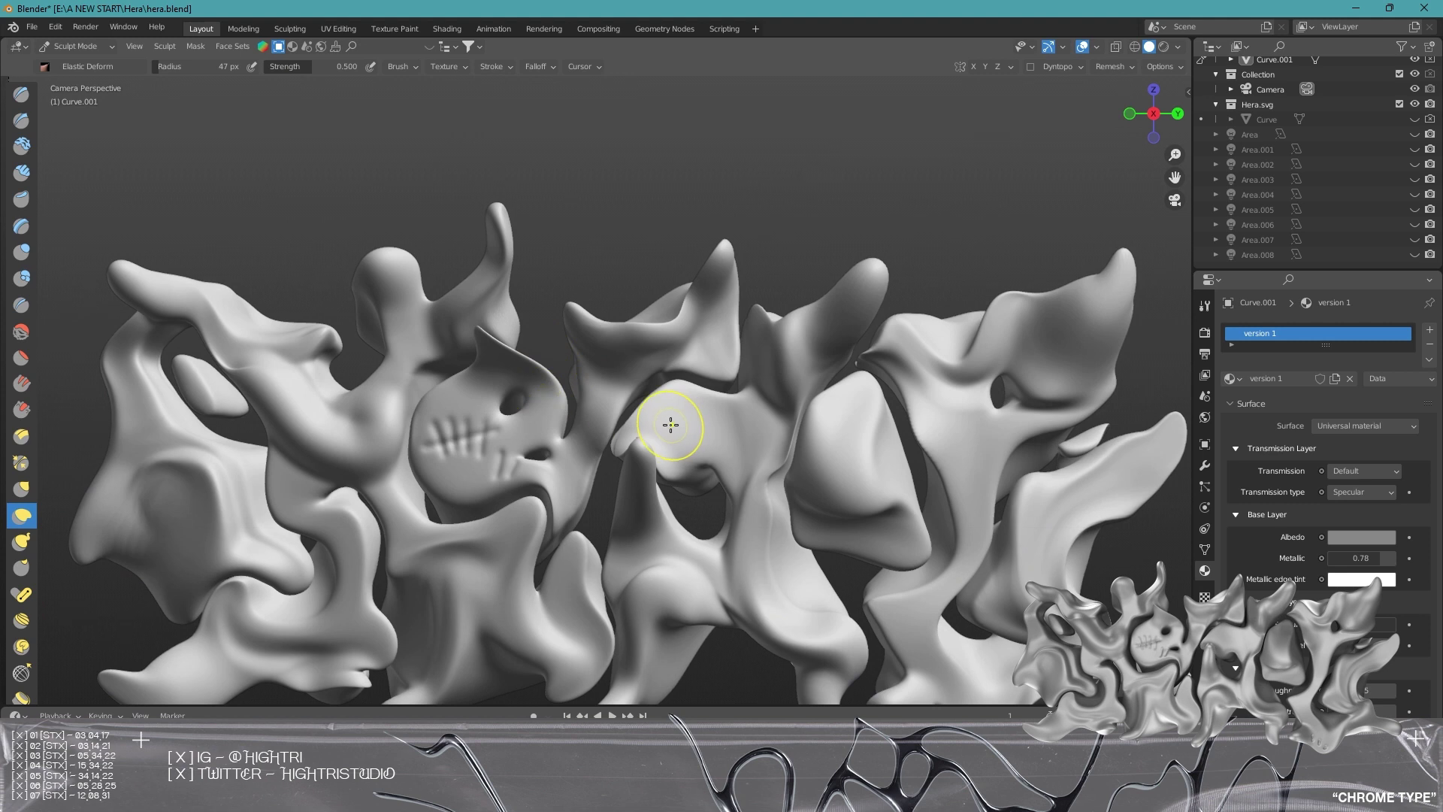
pyautogui.keyDown('shift'); pyautogui.moveTo(401, 440); pyautogui.dragTo(501, 410, button='middle'); pyautogui.keyUp('shift')
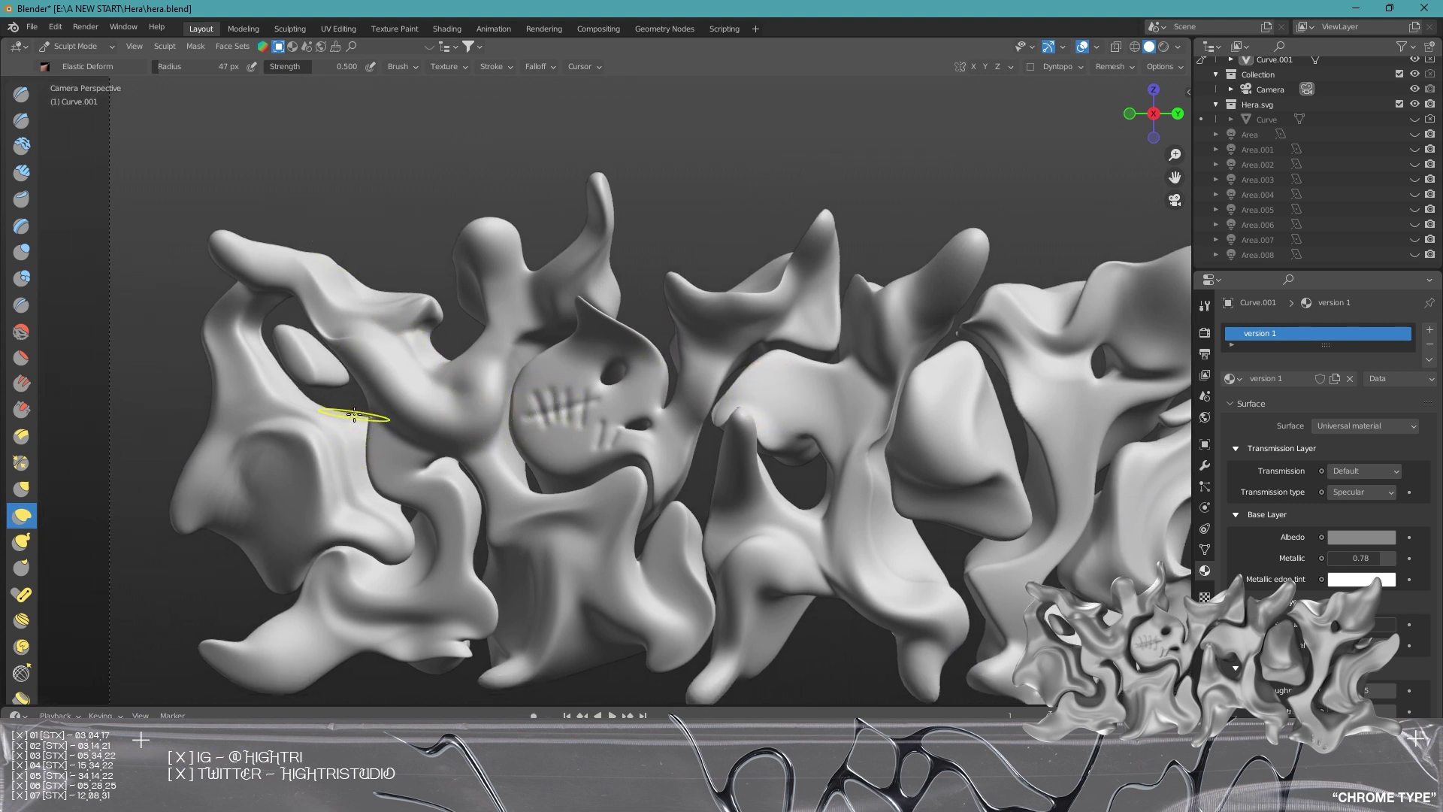
pyautogui.keyDown('shift'); pyautogui.moveTo(541, 546); pyautogui.dragTo(630, 410, button='middle'); pyautogui.keyUp('shift')
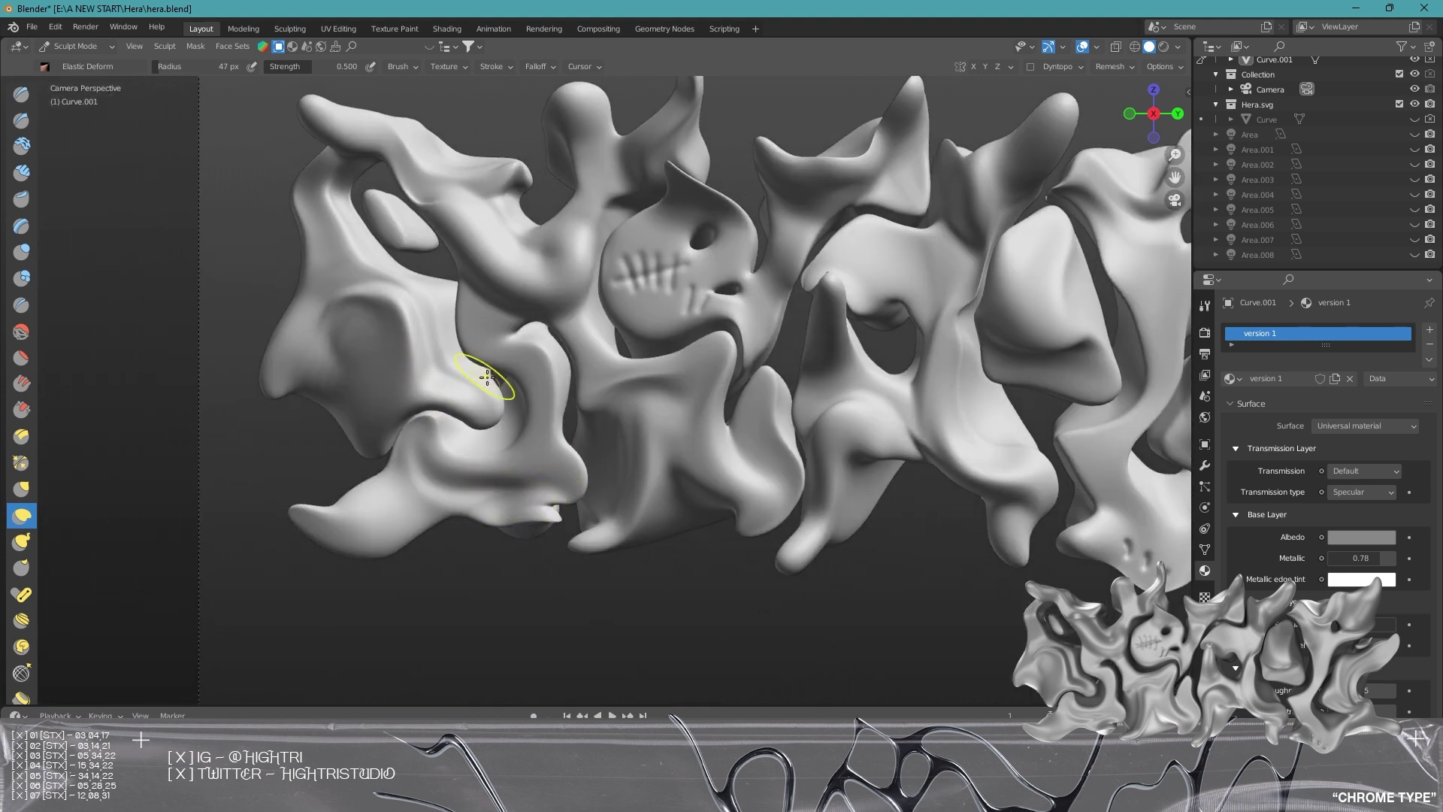
pyautogui.keyDown('shift'); pyautogui.moveTo(464, 393); pyautogui.dragTo(486, 400, button='middle'); pyautogui.keyUp('shift')
pyautogui.scroll(4, 486, 400)
pyautogui.keyDown('shift'); pyautogui.moveTo(436, 478); pyautogui.dragTo(553, 456, button='middle'); pyautogui.keyUp('shift')
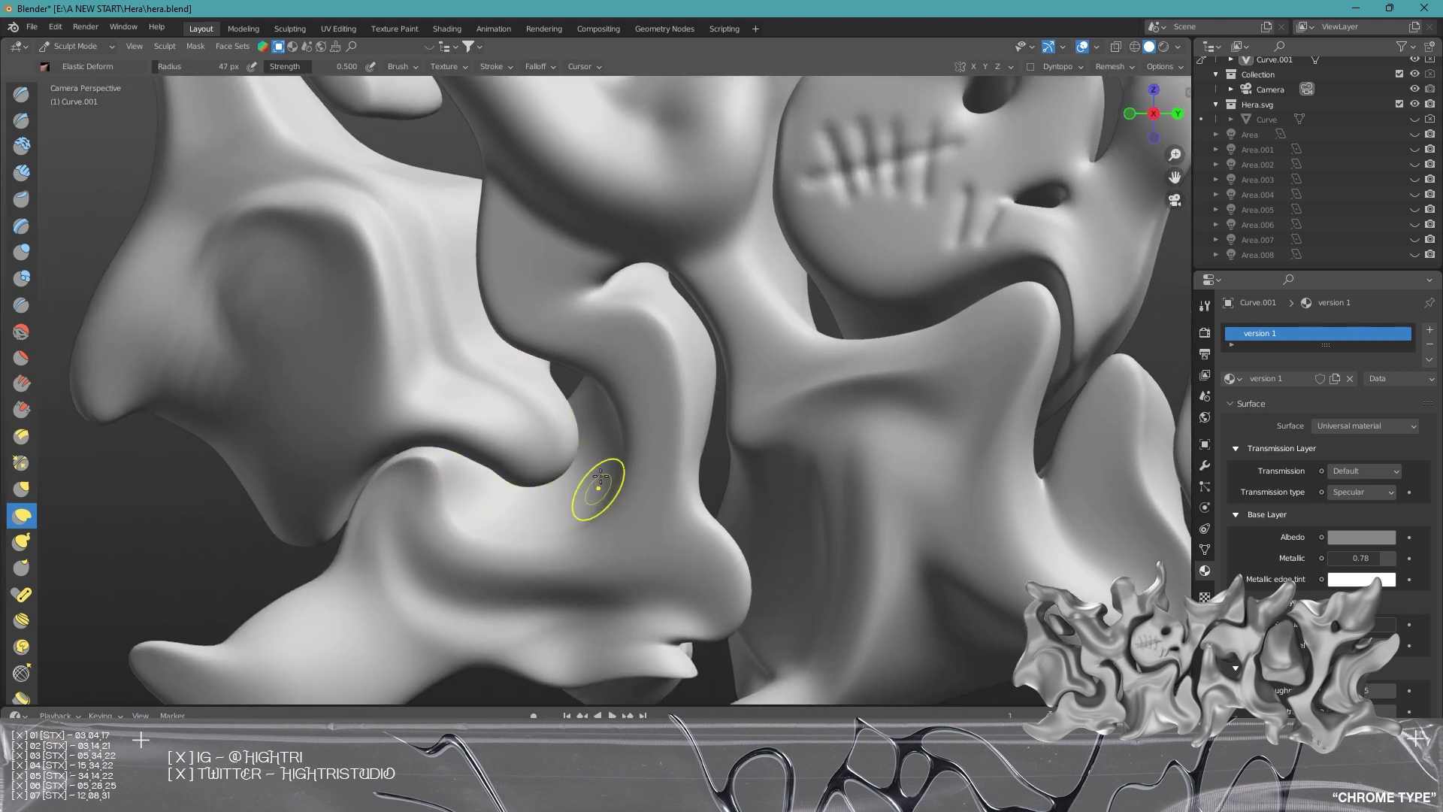
pyautogui.keyDown('shift'); pyautogui.moveTo(599, 395); pyautogui.dragTo(663, 621, button='middle'); pyautogui.keyUp('shift')
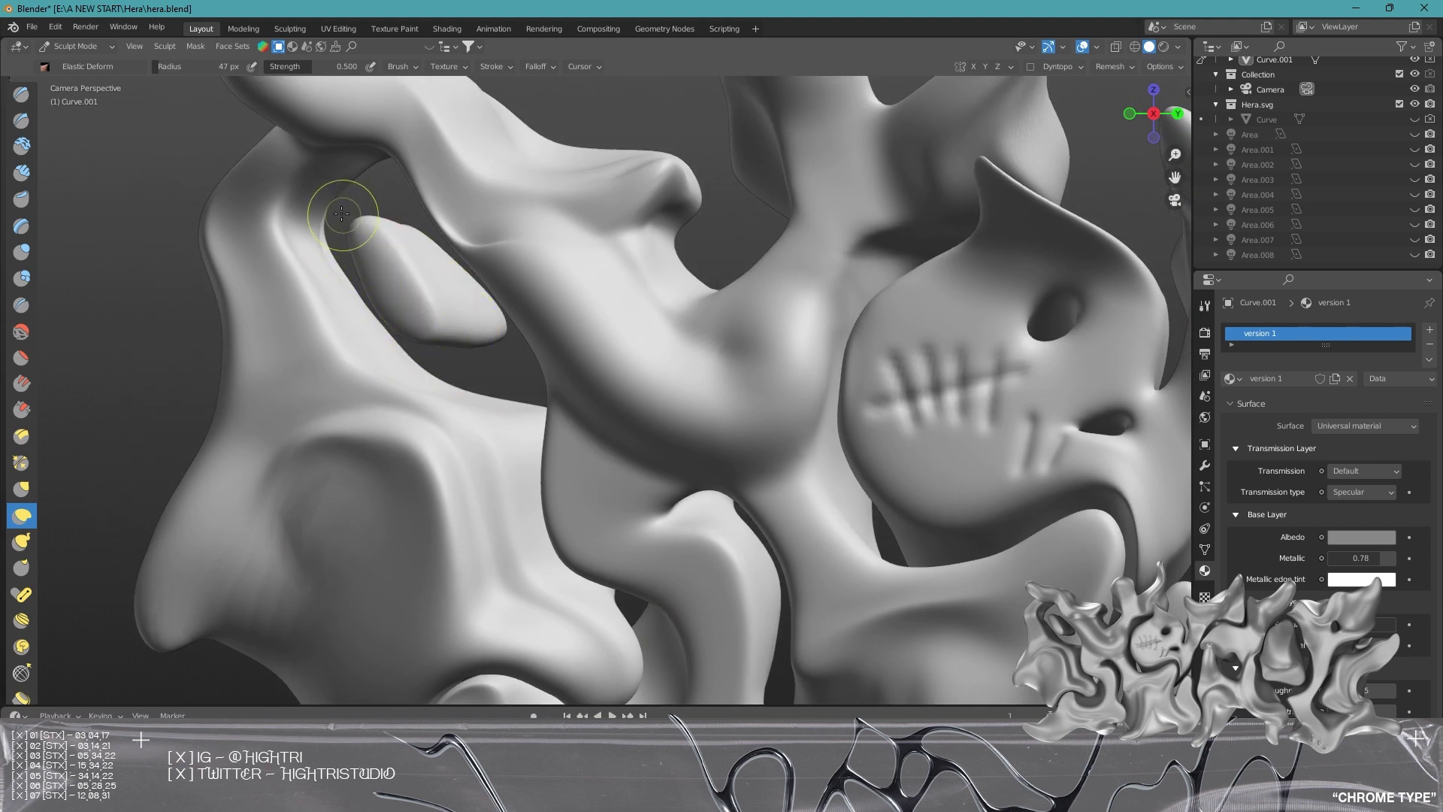
pyautogui.keyDown('shift'); pyautogui.moveTo(578, 361); pyautogui.dragTo(432, 423, button='middle'); pyautogui.keyUp('shift')
pyautogui.moveTo(459, 339)
pyautogui.keyDown('shift'); pyautogui.mouseDown(button='middle')
pyautogui.moveTo(577, 483)
pyautogui.moveTo(412, 348)
pyautogui.moveTo(586, 426)
pyautogui.mouseUp(button='middle'); pyautogui.keyUp('shift')
pyautogui.moveTo(864, 466)
pyautogui.keyDown('shift'); pyautogui.mouseDown(button='middle')
pyautogui.moveTo(782, 461)
pyautogui.moveTo(461, 374)
pyautogui.moveTo(377, 372)
pyautogui.moveTo(850, 410)
pyautogui.mouseUp(button='middle'); pyautogui.keyUp('shift')
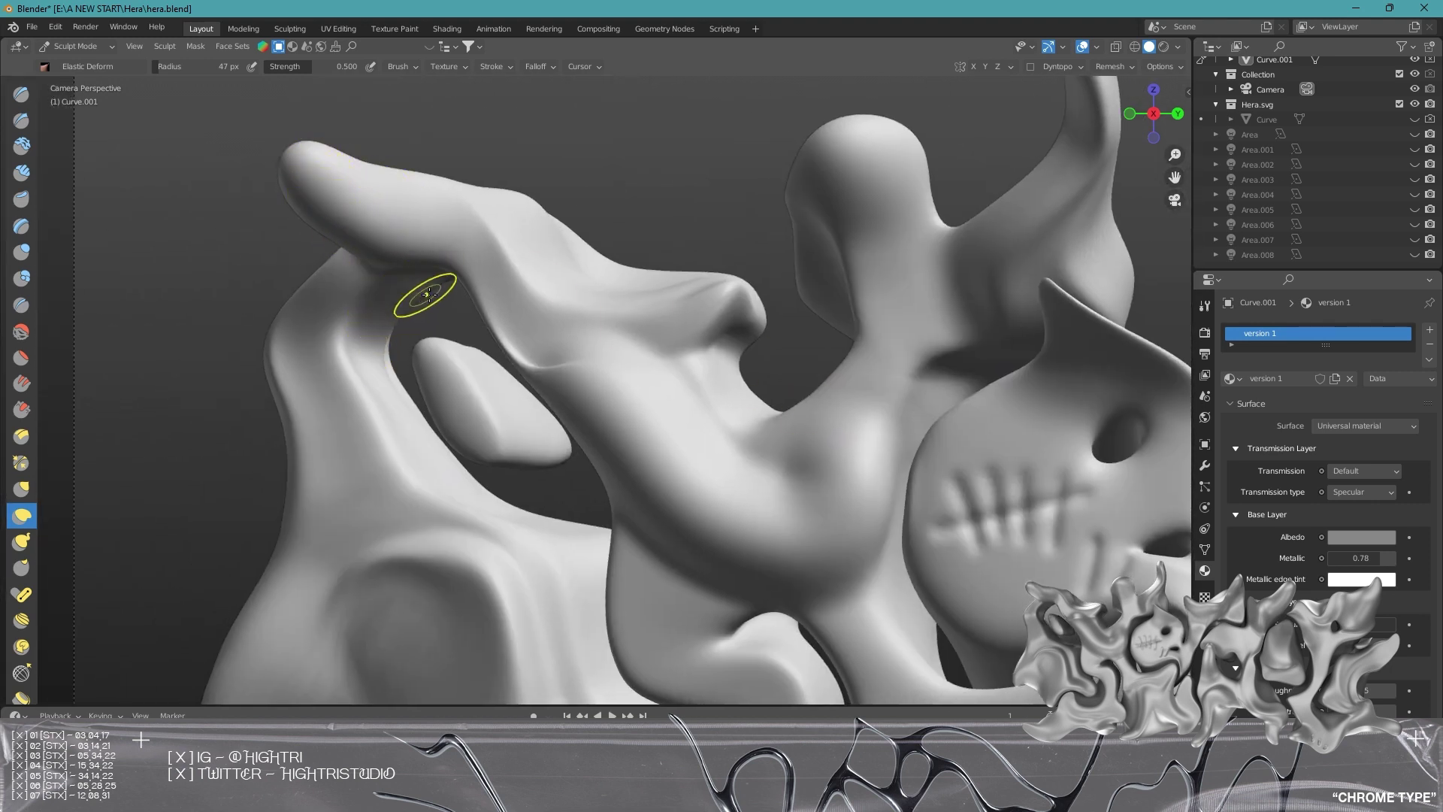
# Examine the middle letters and the gaps around them, ending with a check of the whole lettering.
pyautogui.scroll(-6, 598, 368)
pyautogui.scroll(4, 573, 360)
pyautogui.keyDown('shift'); pyautogui.moveTo(722, 438); pyautogui.dragTo(393, 364, button='middle'); pyautogui.keyUp('shift')
pyautogui.keyDown('shift'); pyautogui.moveTo(481, 333); pyautogui.dragTo(351, 323, button='middle'); pyautogui.keyUp('shift')
pyautogui.scroll(3, 666, 454)
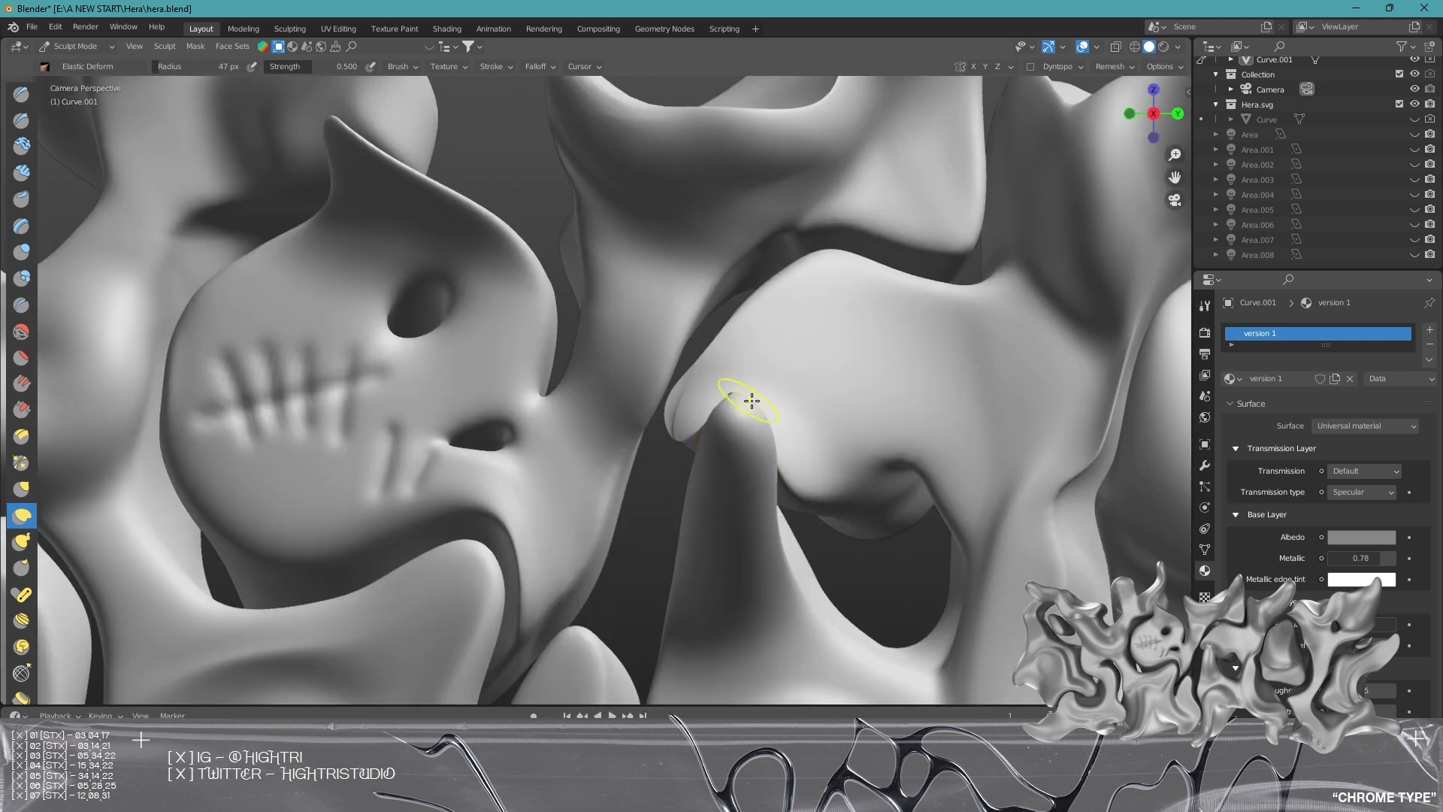
pyautogui.keyDown('shift'); pyautogui.moveTo(870, 398); pyautogui.dragTo(614, 478, button='middle'); pyautogui.keyUp('shift')
pyautogui.scroll(-3, 614, 478)
pyautogui.keyDown('shift'); pyautogui.moveTo(792, 427); pyautogui.dragTo(604, 441, button='middle'); pyautogui.keyUp('shift')
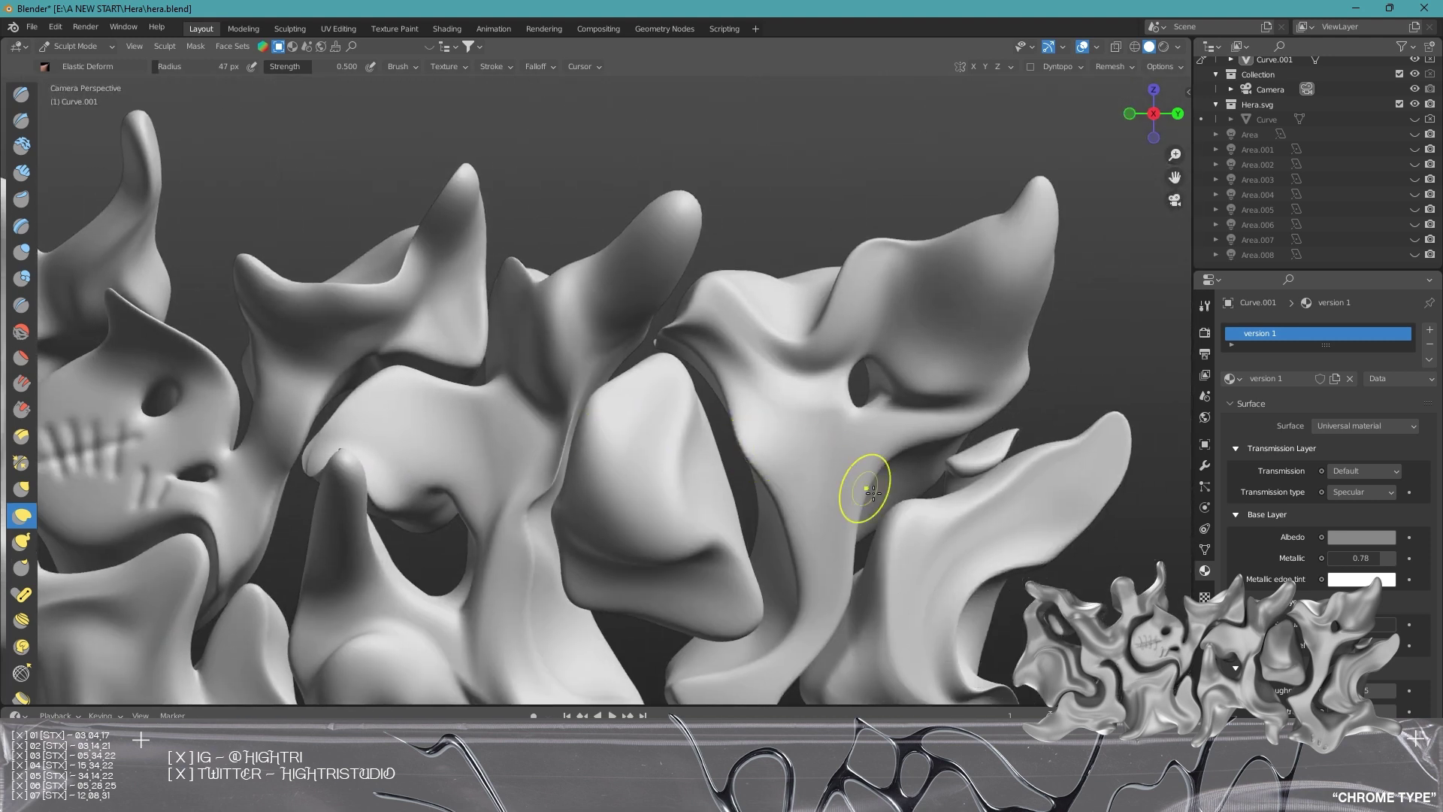
pyautogui.keyDown('shift'); pyautogui.moveTo(869, 487); pyautogui.dragTo(651, 257, button='middle'); pyautogui.keyUp('shift')
pyautogui.keyDown('shift'); pyautogui.moveTo(698, 441); pyautogui.dragTo(816, 365, button='middle'); pyautogui.keyUp('shift')
pyautogui.keyDown('shift'); pyautogui.moveTo(646, 393); pyautogui.dragTo(864, 442, button='middle'); pyautogui.keyUp('shift')
pyautogui.keyDown('shift'); pyautogui.moveTo(681, 345); pyautogui.dragTo(882, 384, button='middle'); pyautogui.keyUp('shift')
pyautogui.keyDown('shift'); pyautogui.moveTo(707, 371); pyautogui.dragTo(771, 393, button='middle'); pyautogui.keyUp('shift')
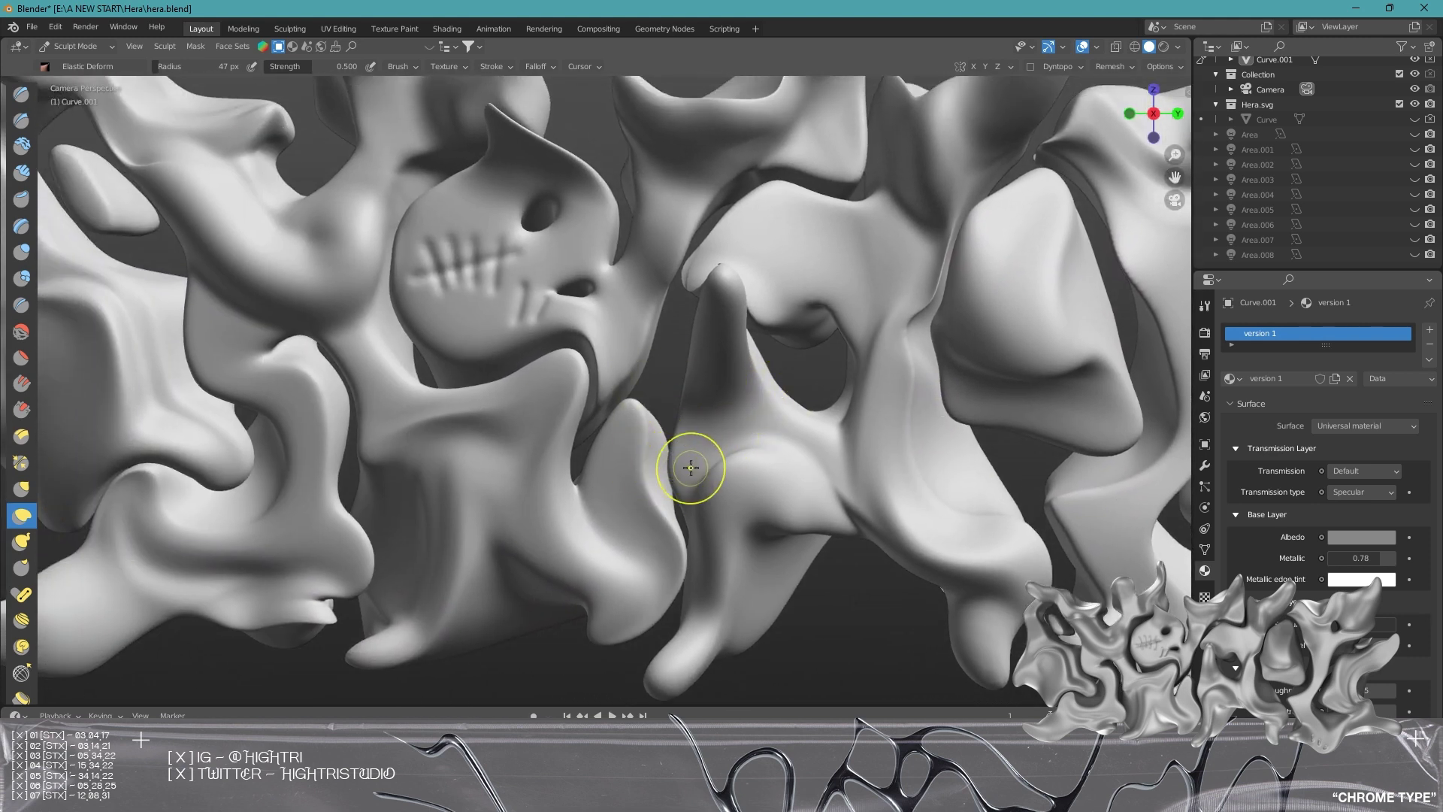
pyautogui.keyDown('shift'); pyautogui.moveTo(740, 282); pyautogui.dragTo(747, 454, button='middle'); pyautogui.keyUp('shift')
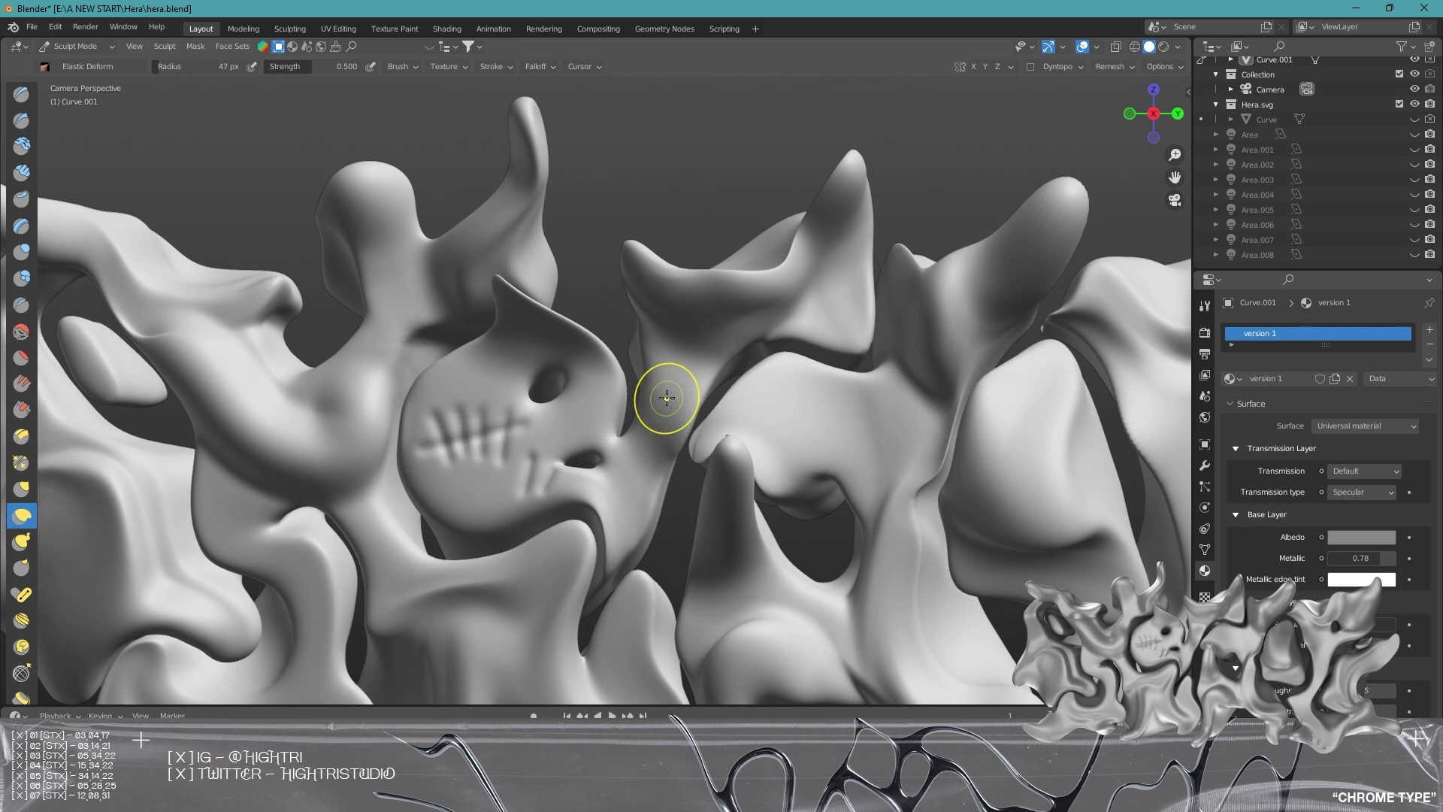
pyautogui.scroll(-5, 666, 399)
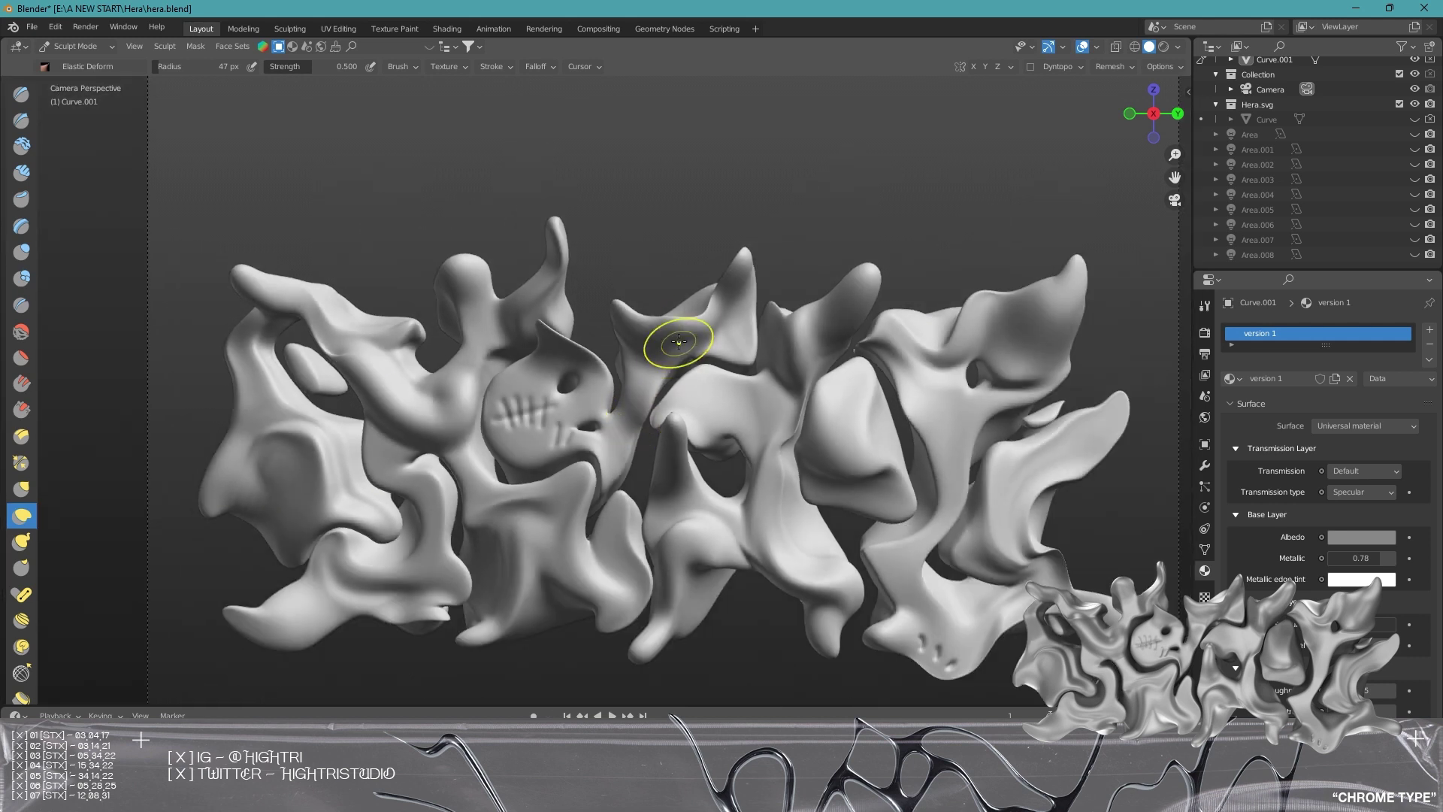
pyautogui.scroll(8, 631, 325)
pyautogui.scroll(-6, 676, 389)
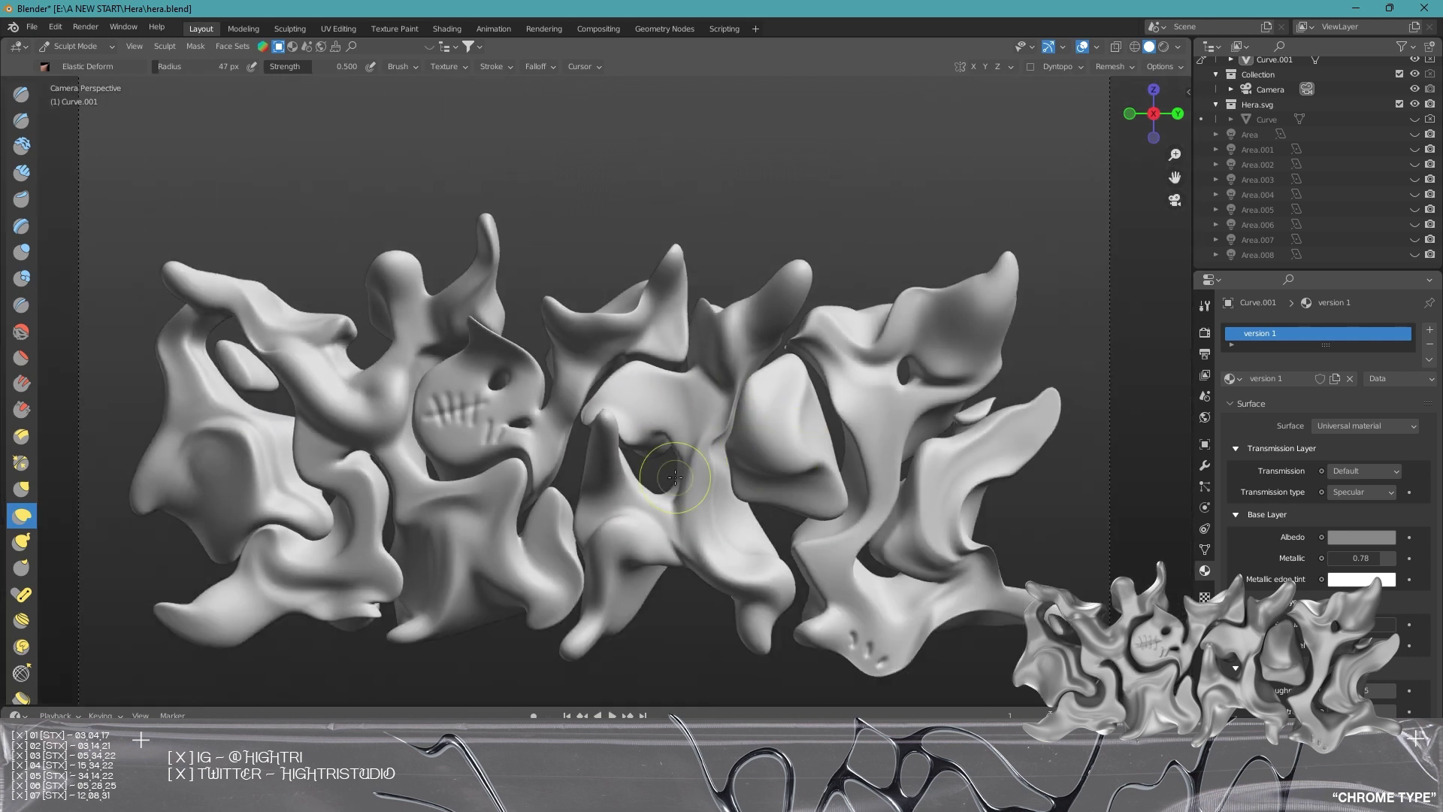
pyautogui.keyDown('shift'); pyautogui.moveTo(674, 477); pyautogui.dragTo(740, 446, button='middle'); pyautogui.keyUp('shift')
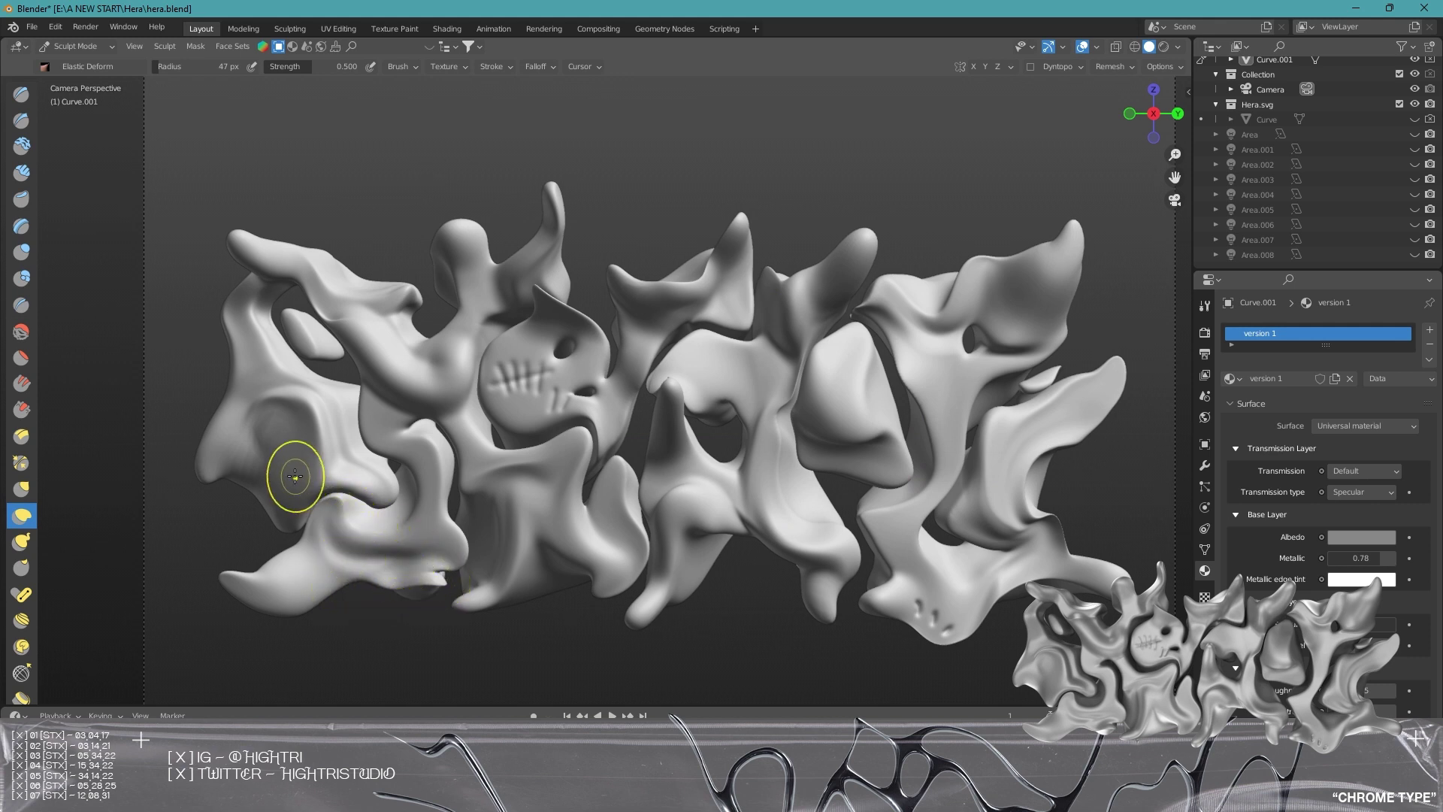
# Select the Blob brush and undo the test strokes made across the first letter's lower limb.
pyautogui.click(29, 494)
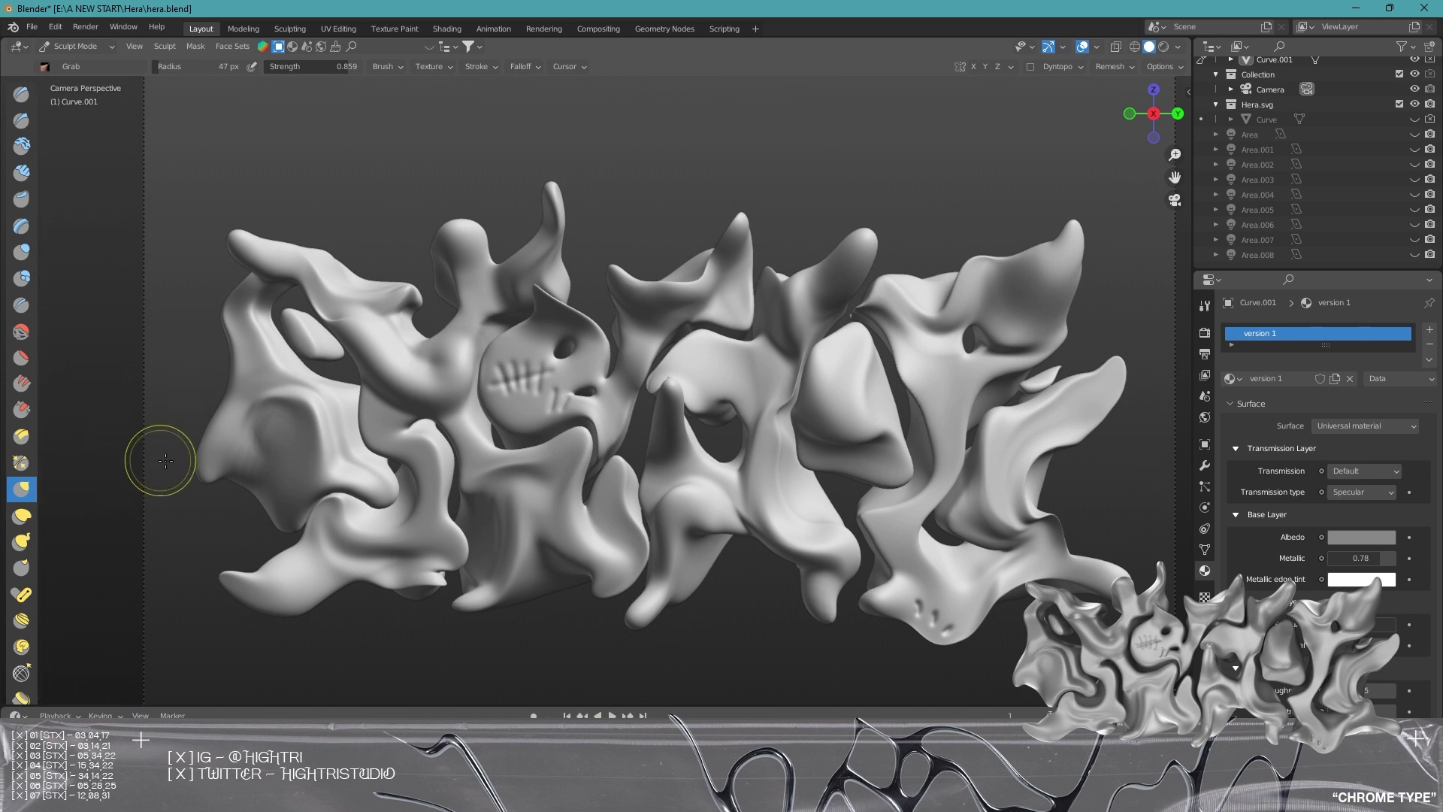
pyautogui.click(22, 278)
pyautogui.moveTo(408, 548); pyautogui.dragTo(433, 539)
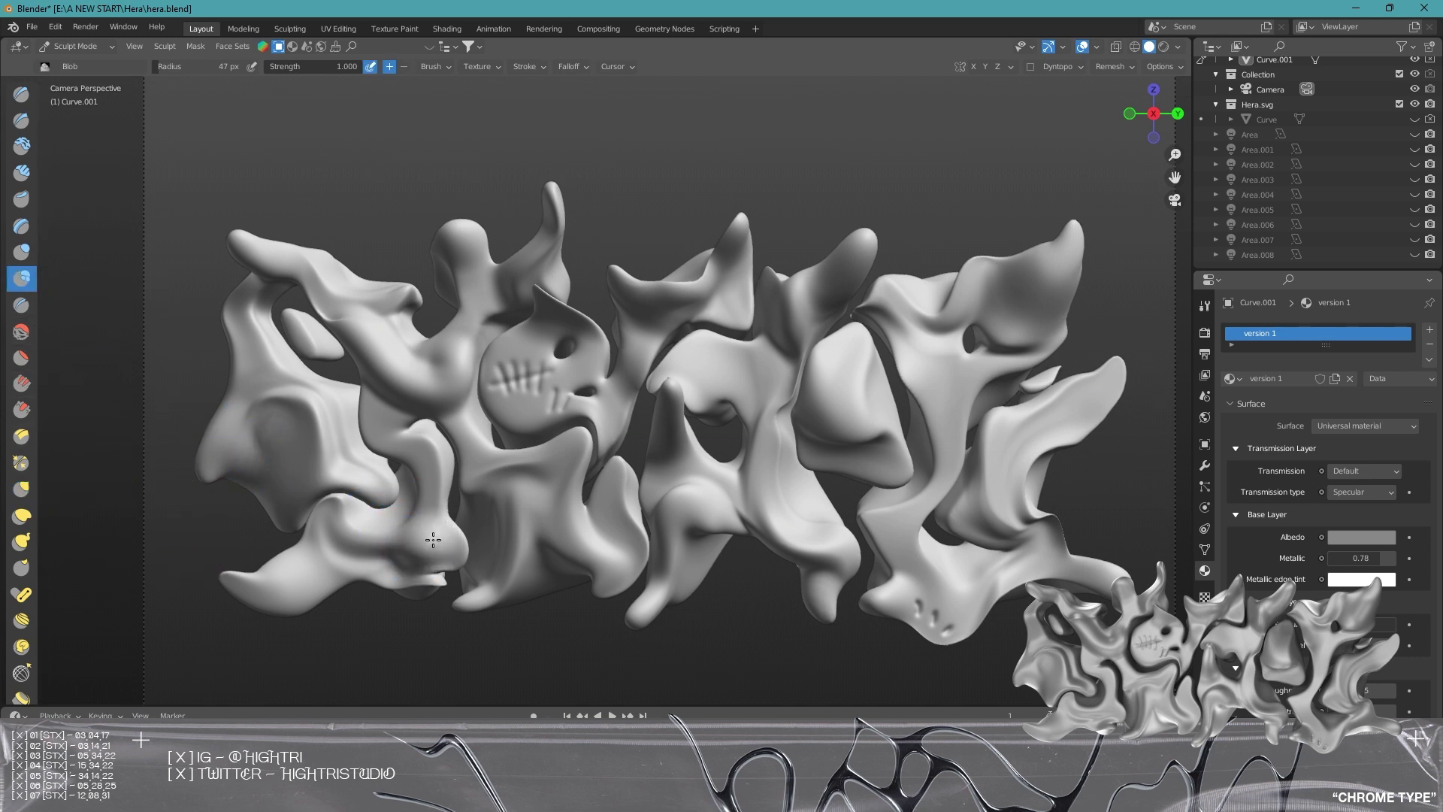
pyautogui.scroll(8, 347, 580)
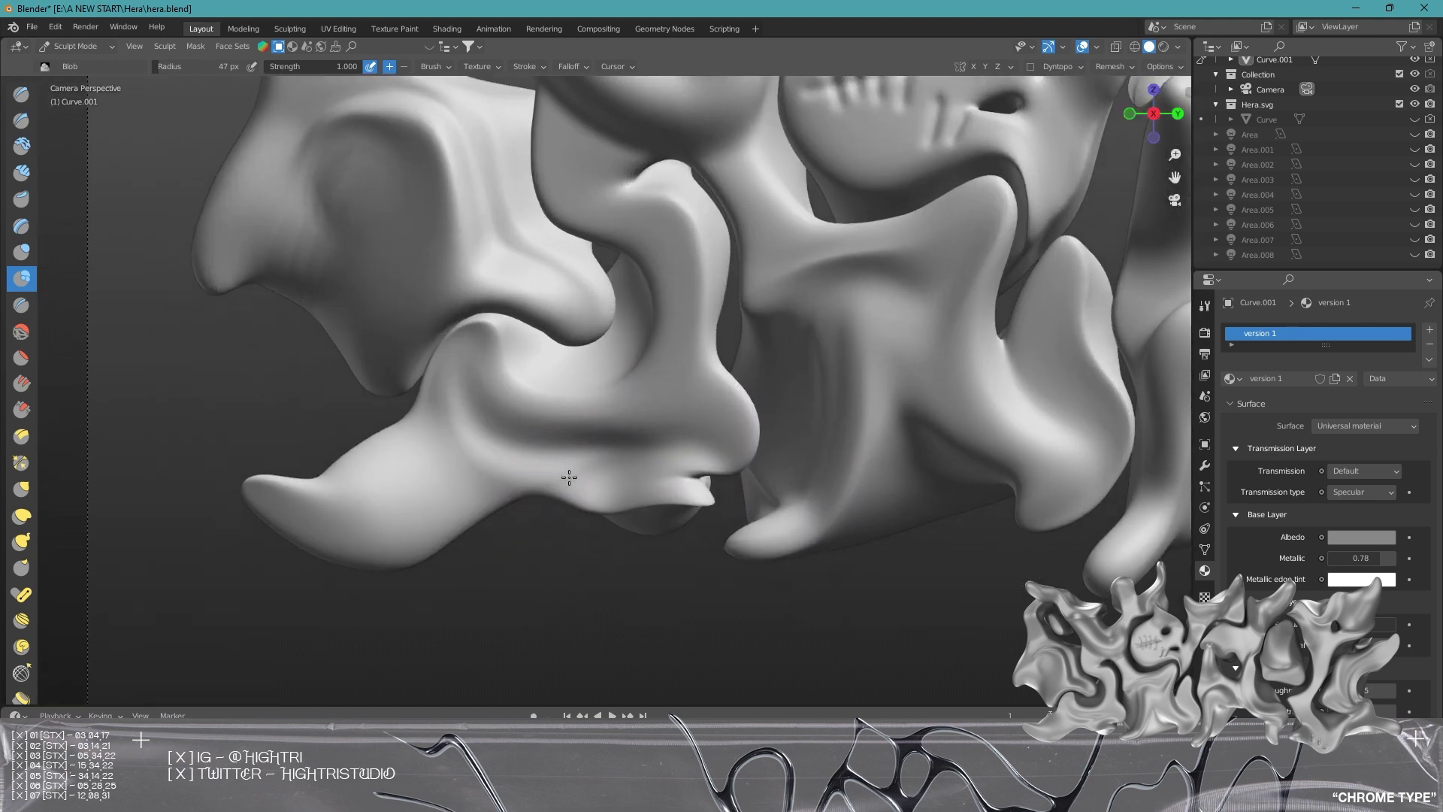
pyautogui.moveTo(487, 461); pyautogui.dragTo(346, 445)
pyautogui.hotkey('ctrl', 'z')
pyautogui.moveTo(594, 434); pyautogui.dragTo(392, 489)
pyautogui.hotkey('ctrl', 'z')
pyautogui.moveTo(560, 382); pyautogui.dragTo(383, 486)
pyautogui.hotkey('ctrl', 'z')
# Set the Blob radius to 232 px and swell the last letter's narrow neck and the tip of its foot.
pyautogui.moveTo(1014, 301)
pyautogui.keyDown('shift'); pyautogui.mouseDown(button='middle')
pyautogui.moveTo(801, 480)
pyautogui.moveTo(667, 493)
pyautogui.moveTo(505, 245)
pyautogui.mouseUp(button='middle'); pyautogui.keyUp('shift')
pyautogui.keyDown('shift'); pyautogui.moveTo(864, 362); pyautogui.dragTo(666, 453, button='middle'); pyautogui.keyUp('shift')
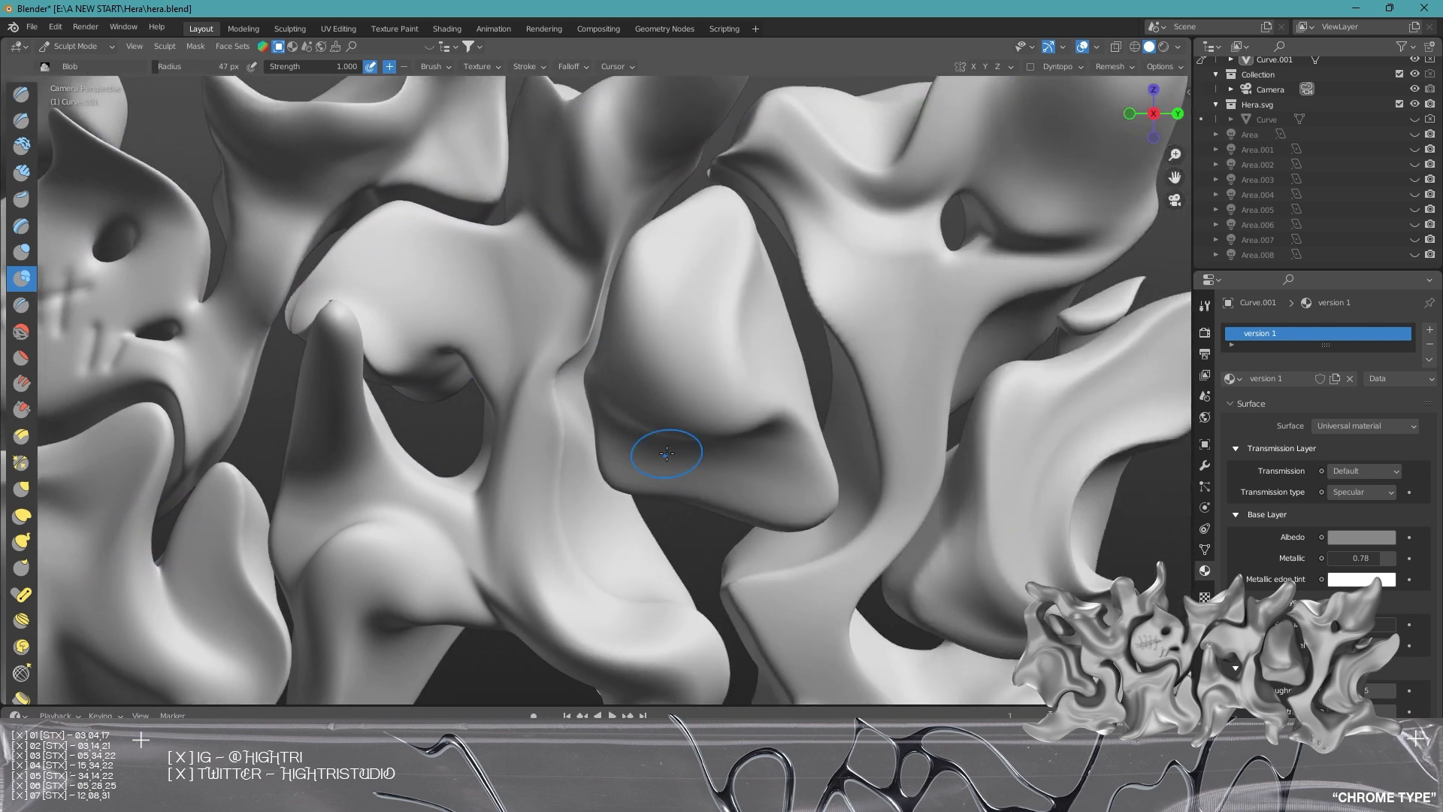
pyautogui.click(189, 66)
pyautogui.write('232')
pyautogui.press('Return')
pyautogui.moveTo(713, 365)
pyautogui.mouseDown()
pyautogui.moveTo(918, 318)
pyautogui.moveTo(959, 509)
pyautogui.mouseUp()
pyautogui.keyDown('shift'); pyautogui.moveTo(959, 509); pyautogui.dragTo(782, 418, button='middle'); pyautogui.keyUp('shift')
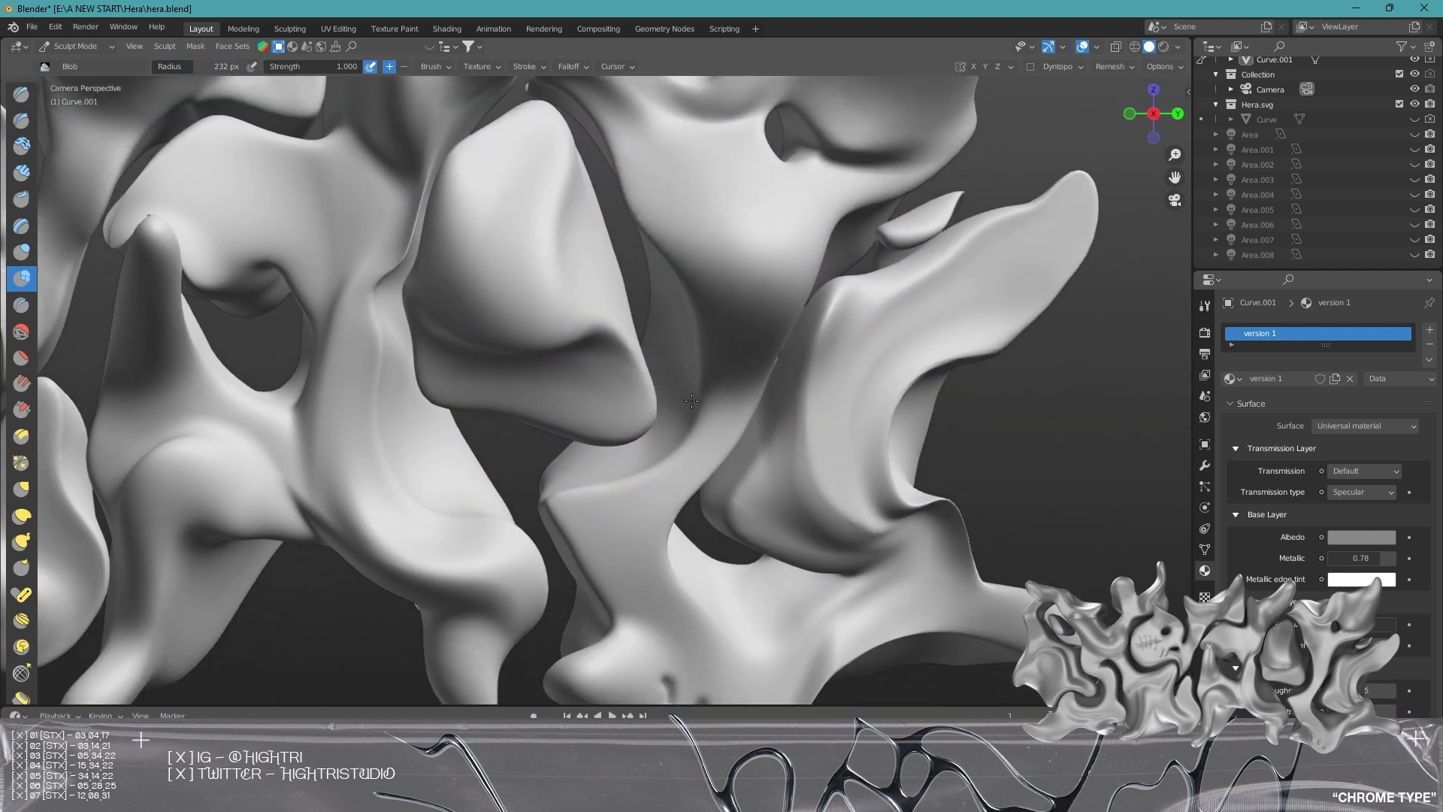
pyautogui.keyDown('shift'); pyautogui.moveTo(770, 519); pyautogui.dragTo(698, 337, button='middle'); pyautogui.keyUp('shift')
pyautogui.moveTo(1006, 429); pyautogui.dragTo(979, 445)
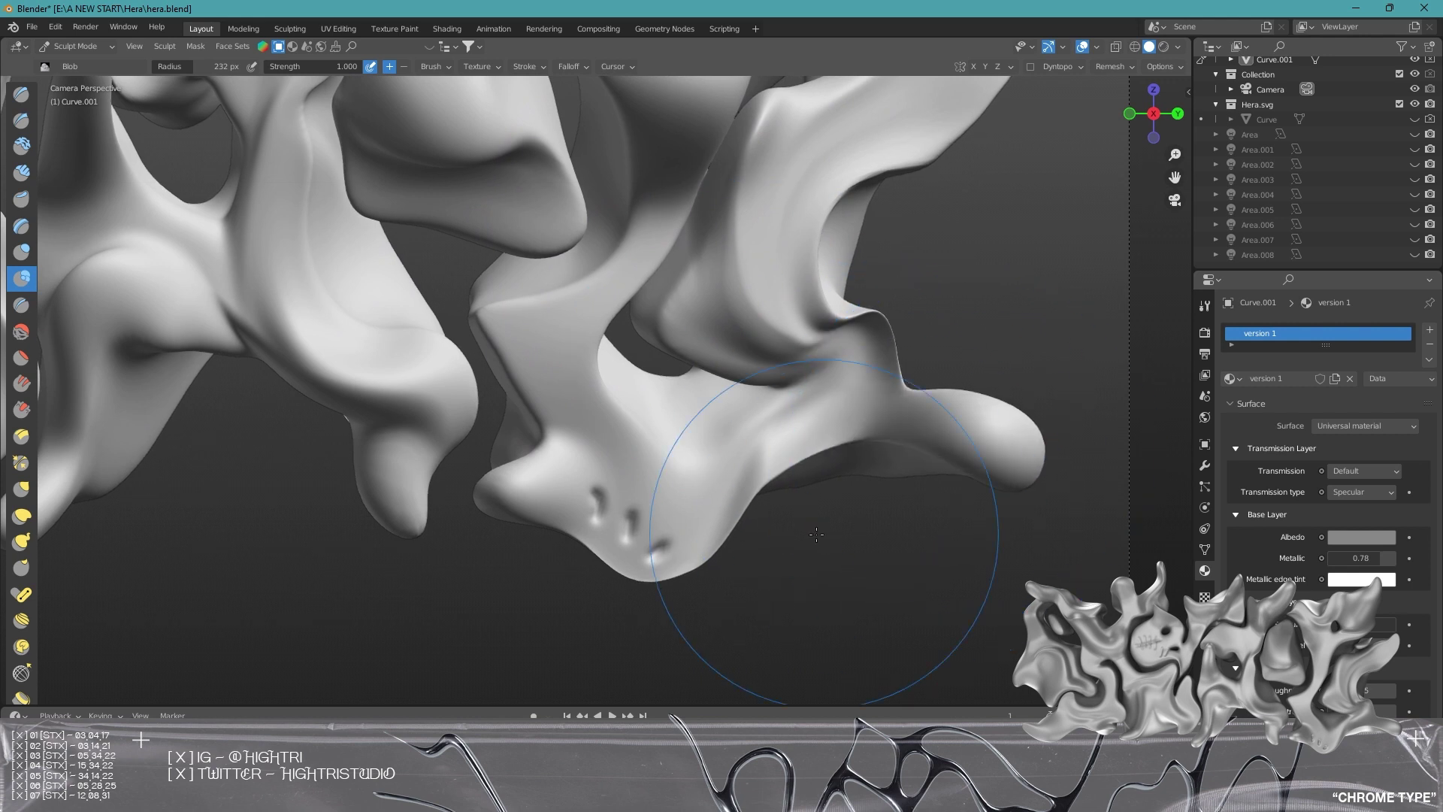
# Try a large Blob stroke on the pointed tip of the first letter's lower limb and undo it.
pyautogui.moveTo(667, 635)
pyautogui.mouseDown(button='middle')
pyautogui.moveTo(857, 429)
pyautogui.moveTo(760, 467)
pyautogui.mouseUp(button='middle')
pyautogui.moveTo(449, 479); pyautogui.dragTo(264, 435, button='middle')
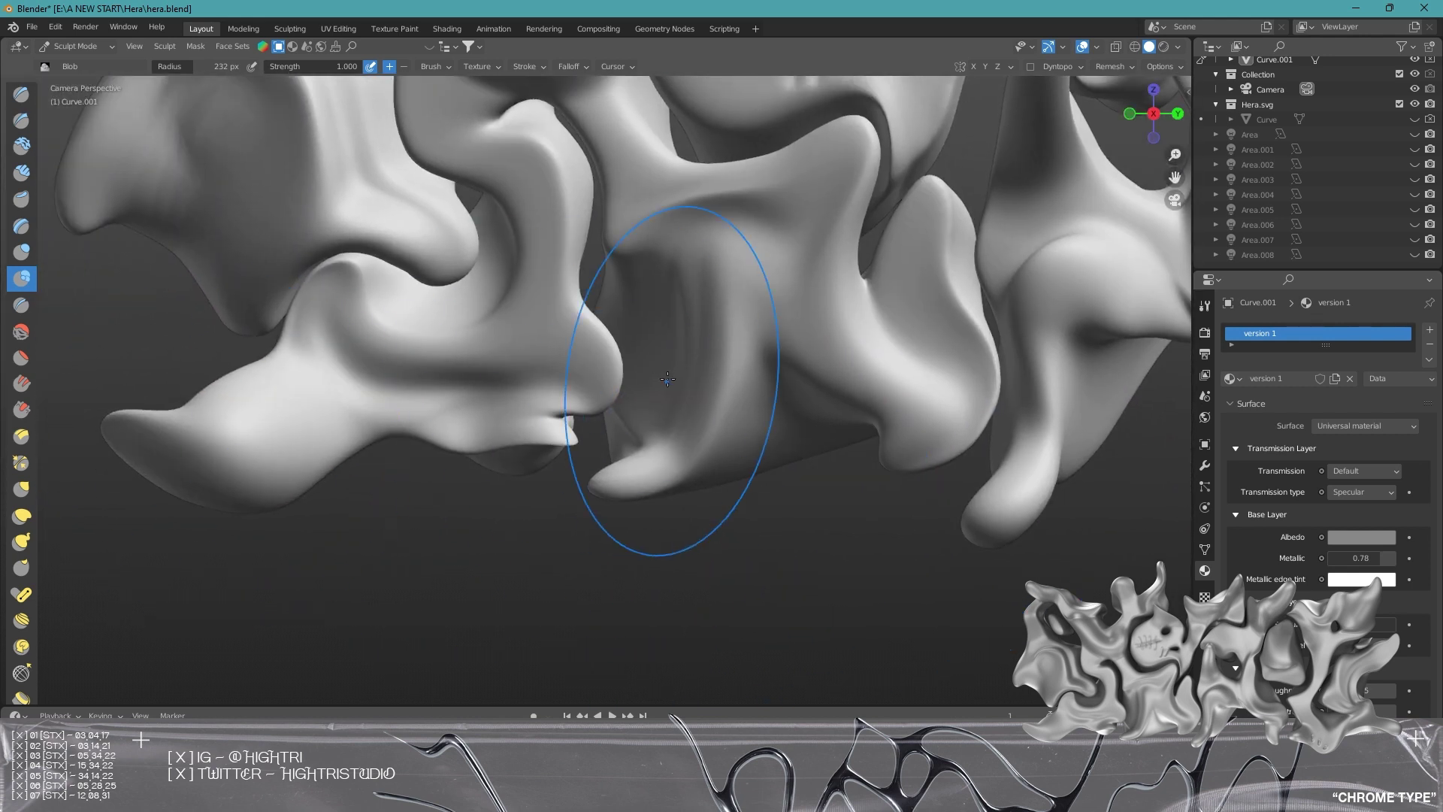
pyautogui.scroll(-5, 670, 388)
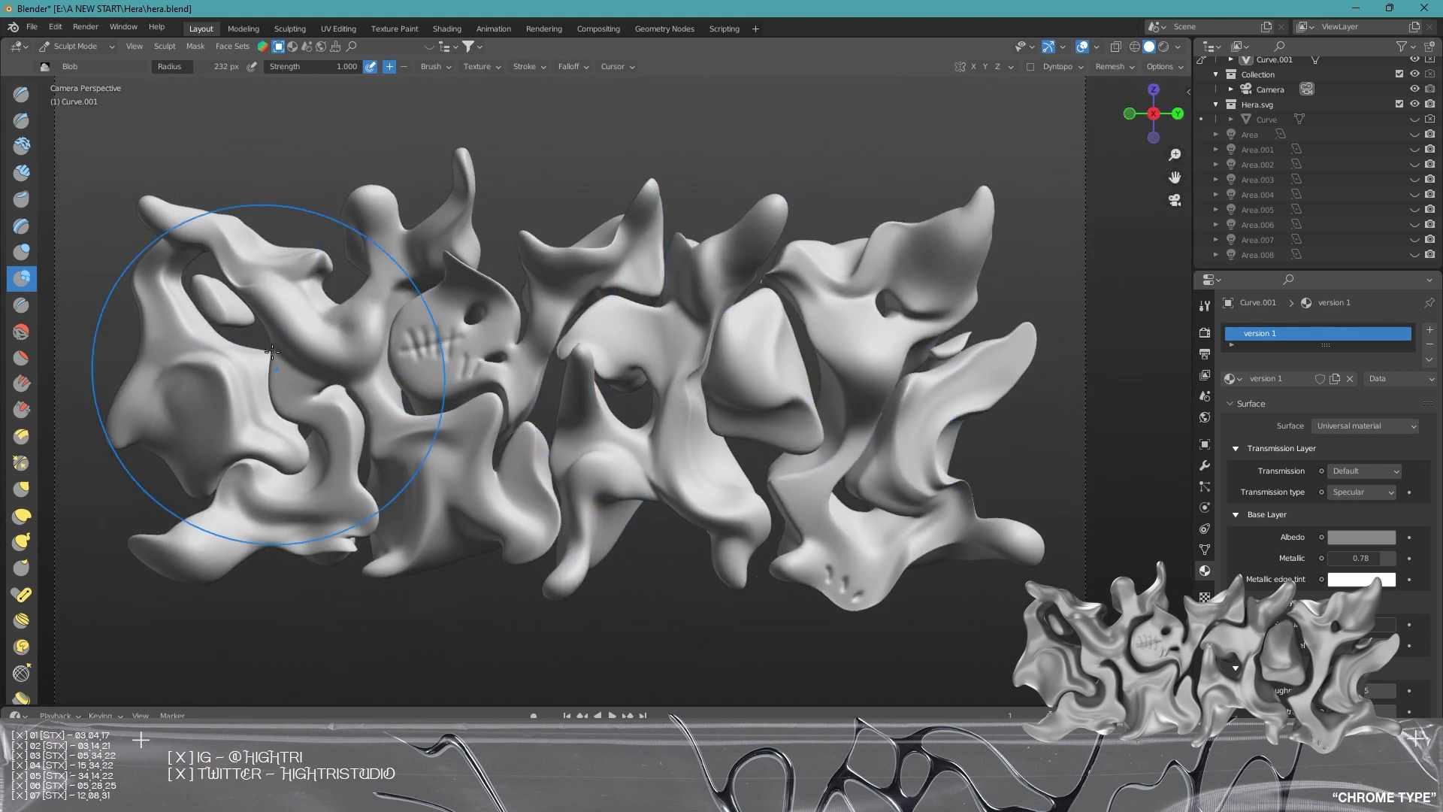
pyautogui.scroll(-2, 556, 327)
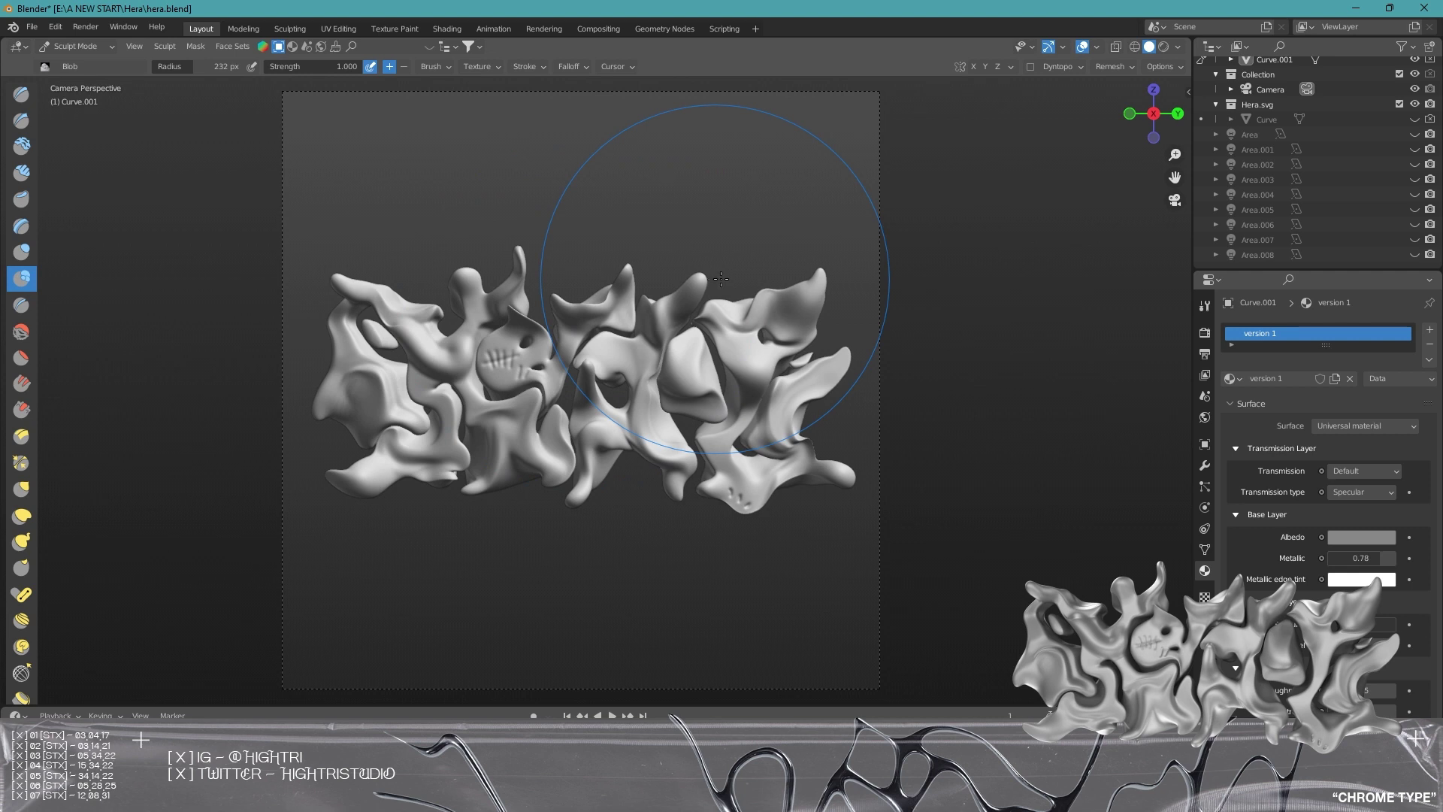
pyautogui.scroll(1, 826, 304)
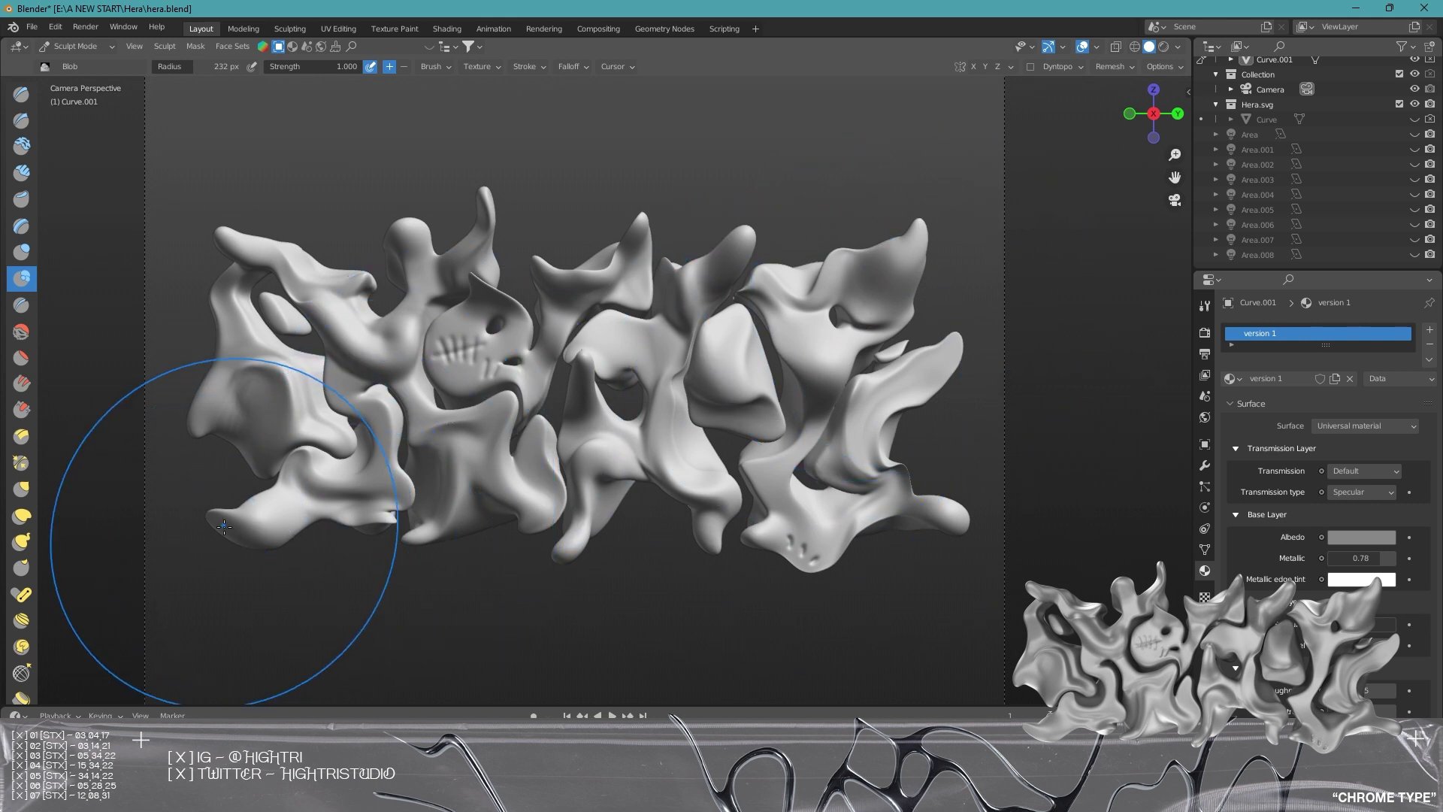
pyautogui.moveTo(224, 532); pyautogui.dragTo(255, 550)
pyautogui.hotkey('ctrl', 'z')
# Try Grab brush strokes that pull the lower parts of the lettering and undo them.
pyautogui.click(22, 489)
pyautogui.moveTo(331, 511)
pyautogui.mouseDown()
pyautogui.moveTo(358, 604)
pyautogui.moveTo(300, 579)
pyautogui.mouseUp()
pyautogui.hotkey('ctrl', 'z')
pyautogui.moveTo(428, 545)
pyautogui.keyDown('shift'); pyautogui.mouseDown(button='middle')
pyautogui.moveTo(505, 409)
pyautogui.moveTo(486, 419)
pyautogui.mouseUp(button='middle'); pyautogui.keyUp('shift')
pyautogui.scroll(4, 505, 410)
pyautogui.moveTo(449, 419); pyautogui.dragTo(508, 489)
pyautogui.hotkey('ctrl', 'z')
pyautogui.moveTo(717, 467)
pyautogui.mouseDown()
pyautogui.moveTo(927, 471)
pyautogui.moveTo(872, 476)
pyautogui.mouseUp()
pyautogui.scroll(-4, 873, 477)
pyautogui.moveTo(873, 477)
pyautogui.keyDown('shift'); pyautogui.mouseDown(button='middle')
pyautogui.moveTo(820, 466)
pyautogui.moveTo(794, 559)
pyautogui.mouseUp(button='middle'); pyautogui.keyUp('shift')
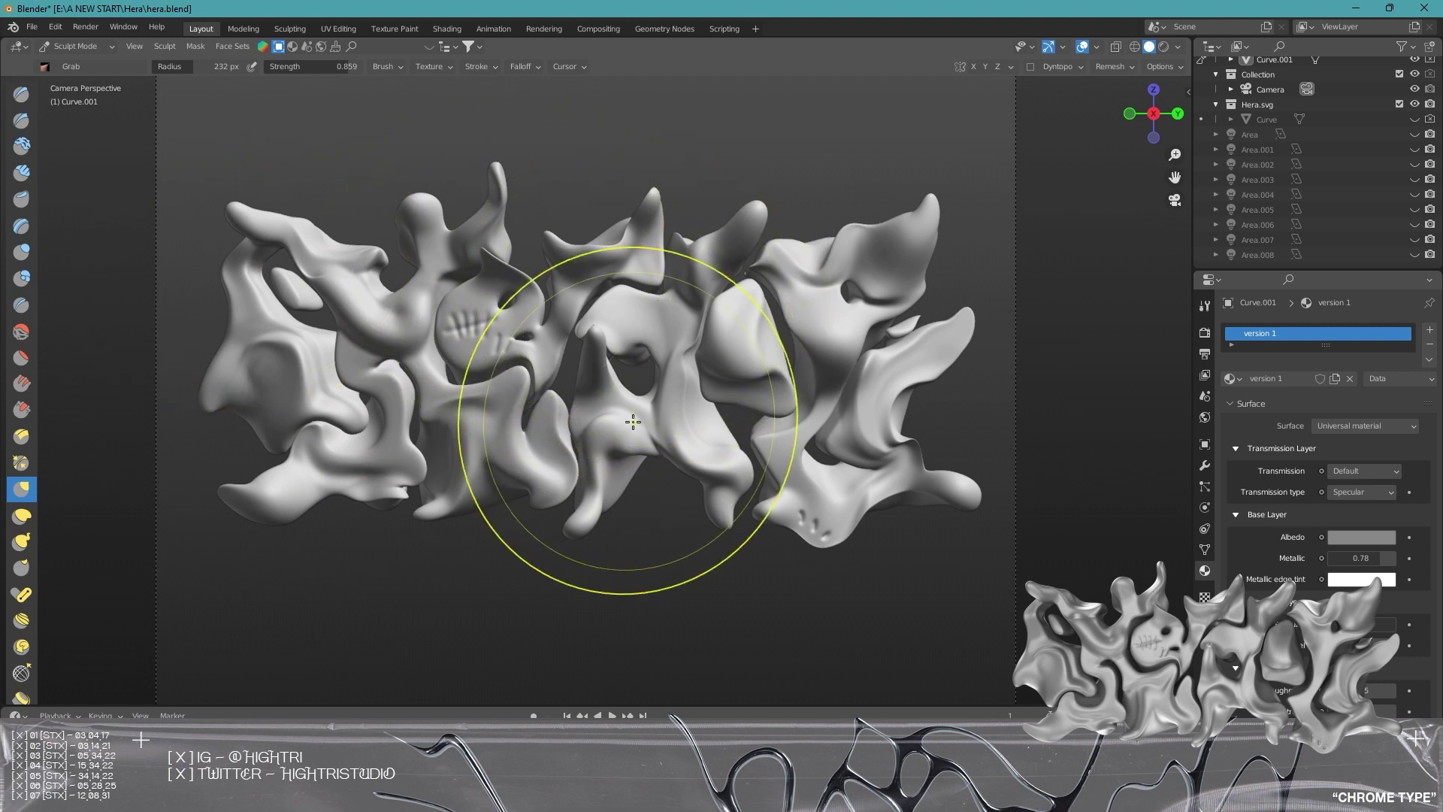
# Select the Draw Sharp brush and undo a test stroke over the opening in the middle letter.
pyautogui.scroll(2, 630, 311)
pyautogui.scroll(1, 630, 311)
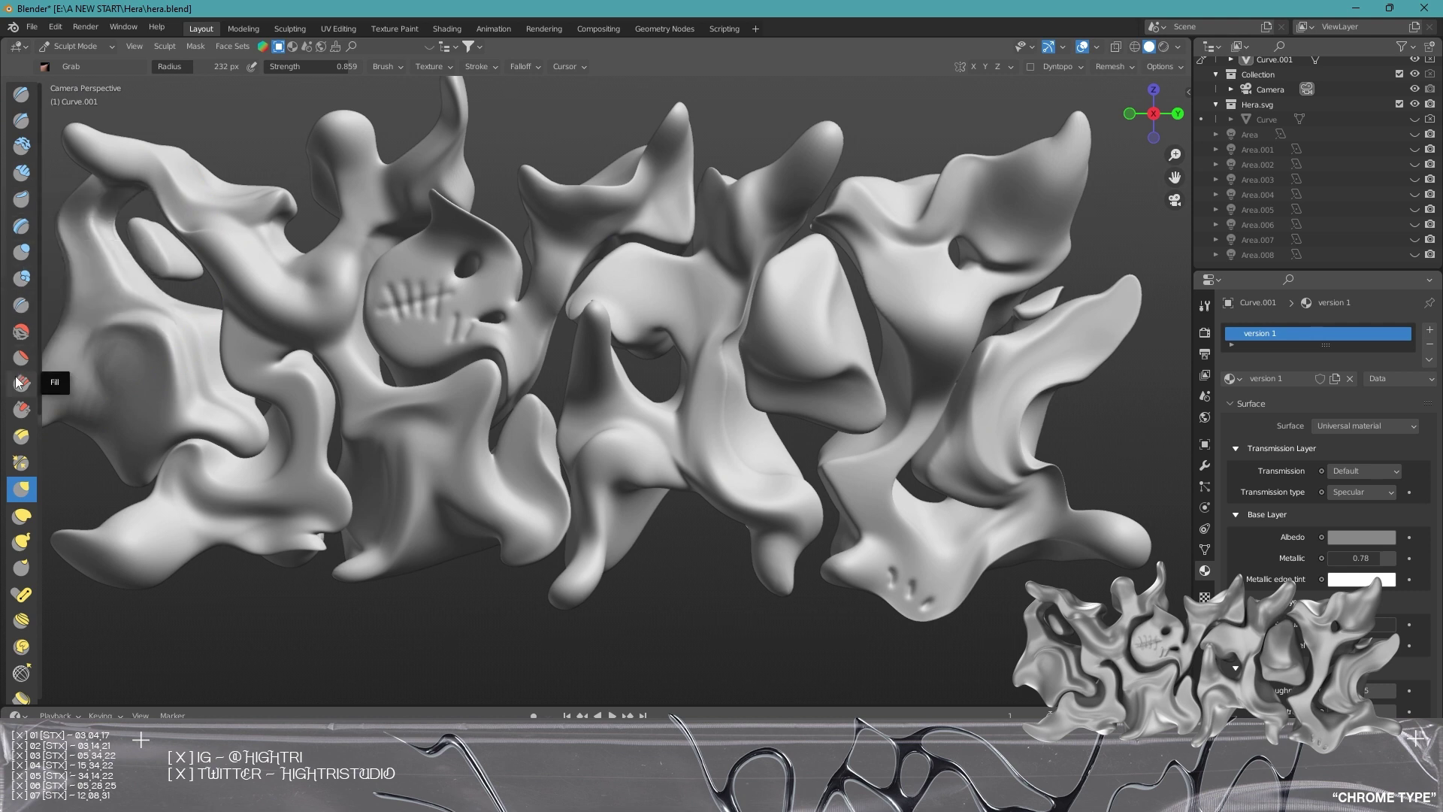
pyautogui.click(21, 411)
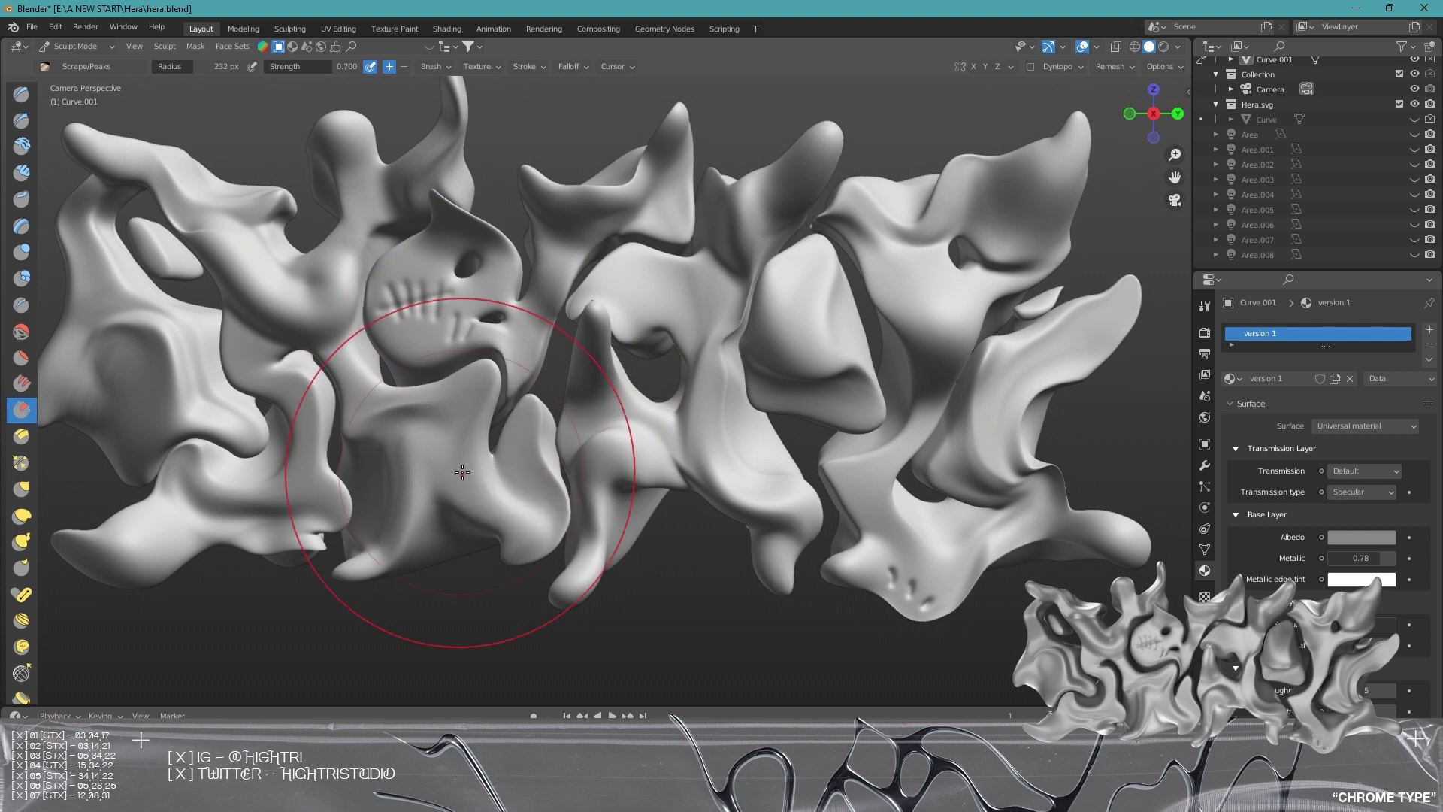
pyautogui.click(21, 120)
pyautogui.moveTo(647, 338)
pyautogui.mouseDown()
pyautogui.moveTo(633, 272)
pyautogui.moveTo(653, 319)
pyautogui.mouseUp()
pyautogui.hotkey('ctrl', 'z')
pyautogui.hotkey('ctrl', 'z')
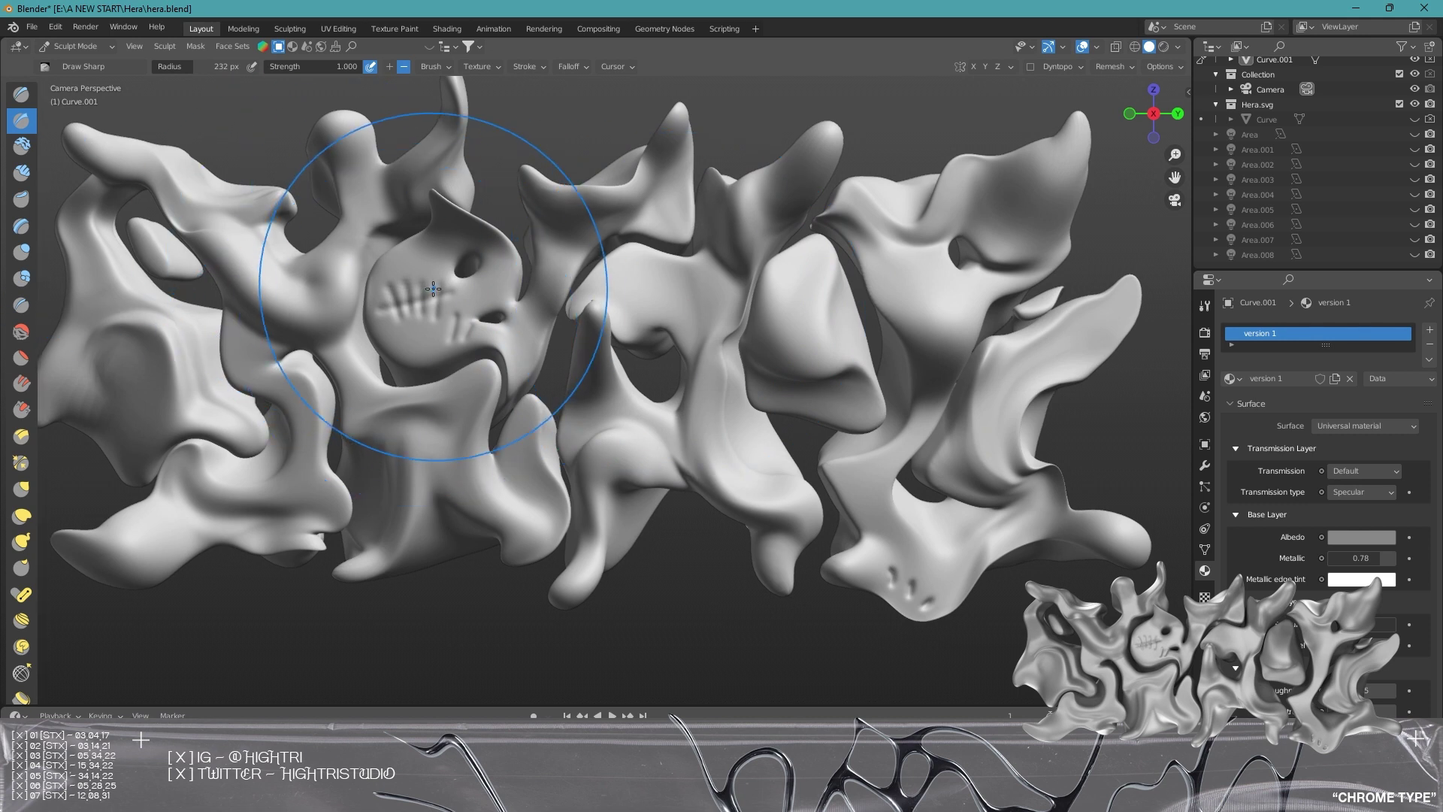
# Reduce the Draw Sharp radius to 51 px for work around the small dents on the last letter's base.
pyautogui.scroll(3, 441, 293)
pyautogui.keyDown('shift'); pyautogui.moveTo(406, 308); pyautogui.dragTo(676, 426, button='middle'); pyautogui.keyUp('shift')
pyautogui.keyDown('shift'); pyautogui.moveTo(861, 556); pyautogui.dragTo(566, 338, button='middle'); pyautogui.keyUp('shift')
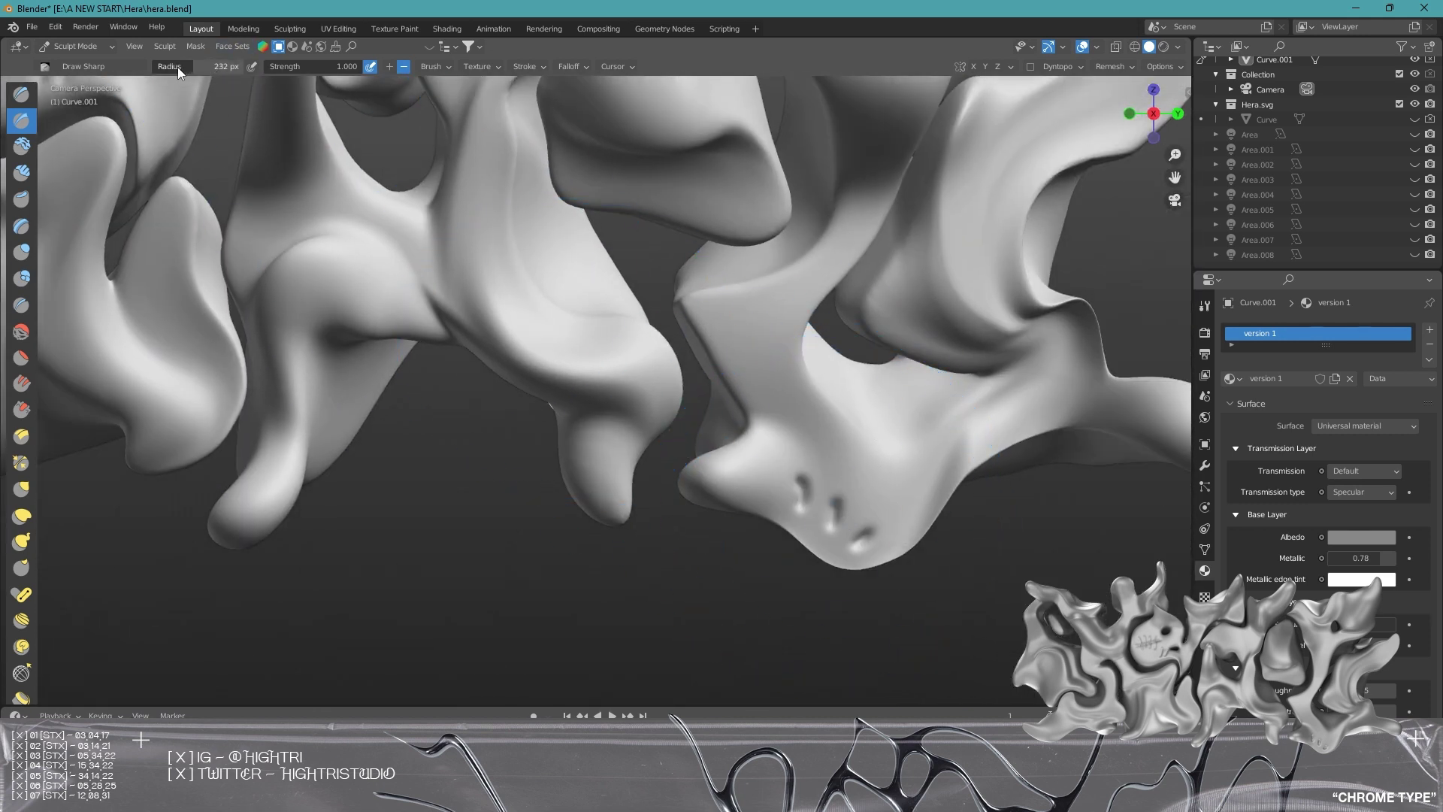
pyautogui.press('Return')
pyautogui.moveTo(177, 66); pyautogui.dragTo(161, 66)
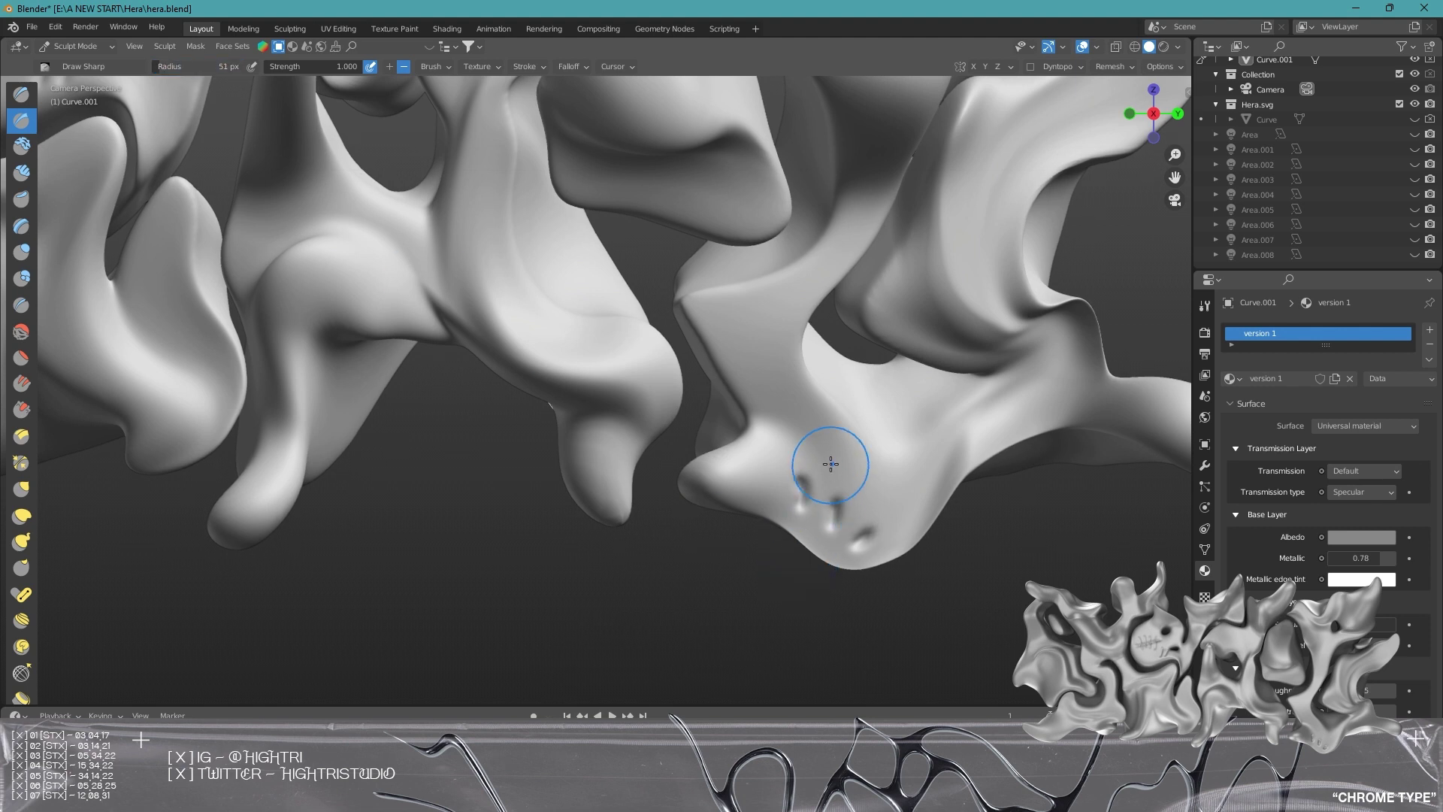
# Show the whole lettering in rendered shading and make the hidden Curve object and area lights visible.
pyautogui.keyDown('shift'); pyautogui.moveTo(572, 389); pyautogui.dragTo(599, 415, button='middle'); pyautogui.keyUp('shift')
pyautogui.scroll(-8, 599, 415)
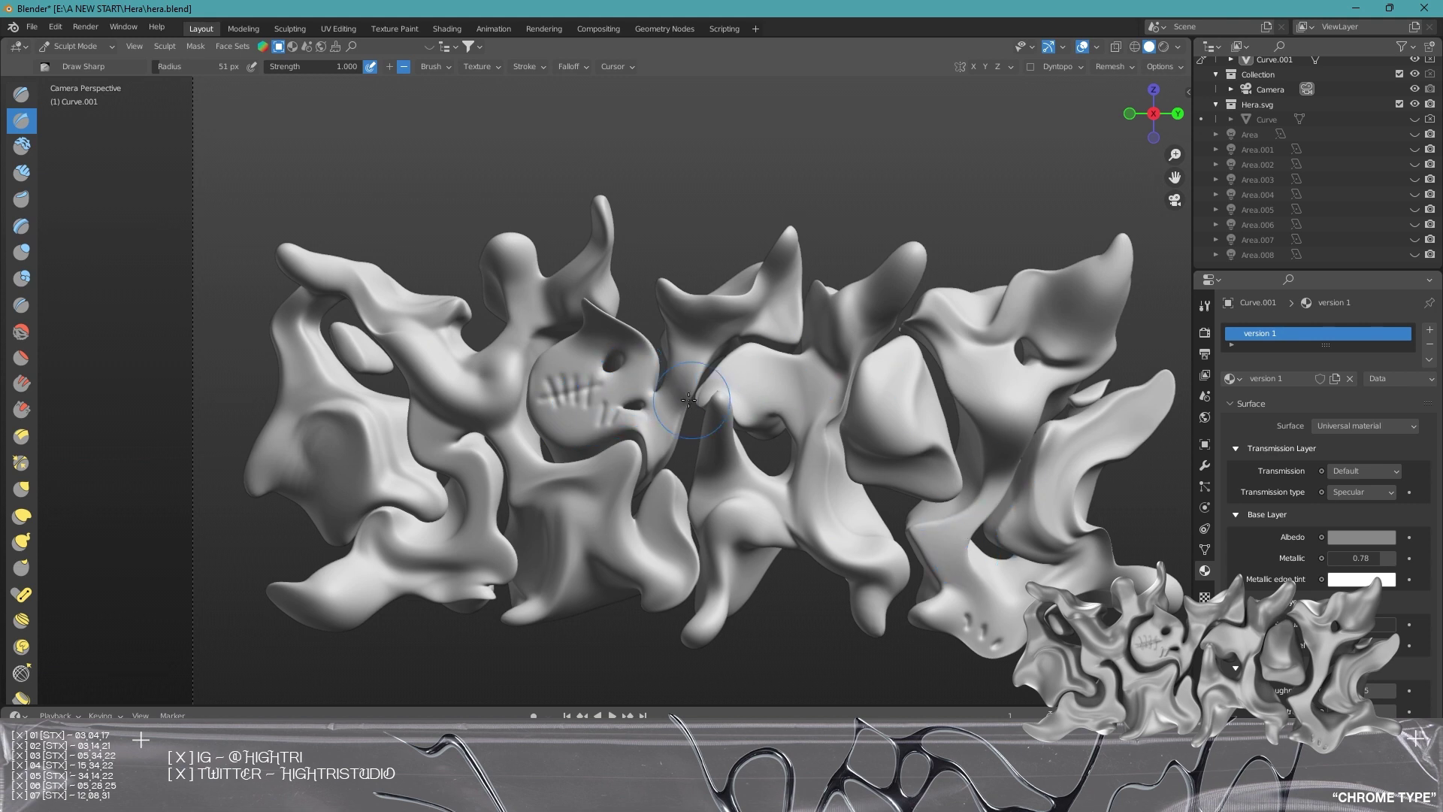
pyautogui.click(1164, 47)
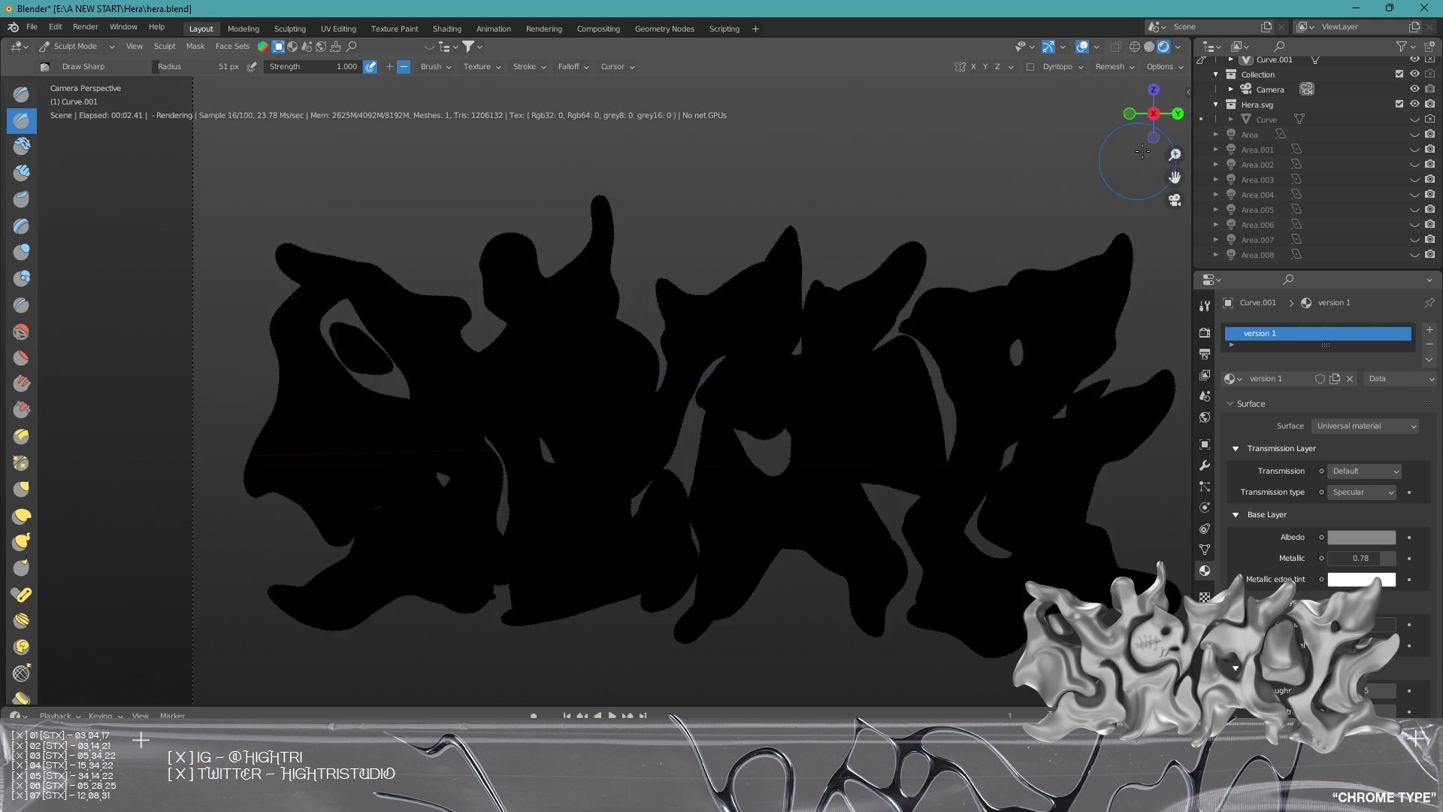
pyautogui.click(1150, 48)
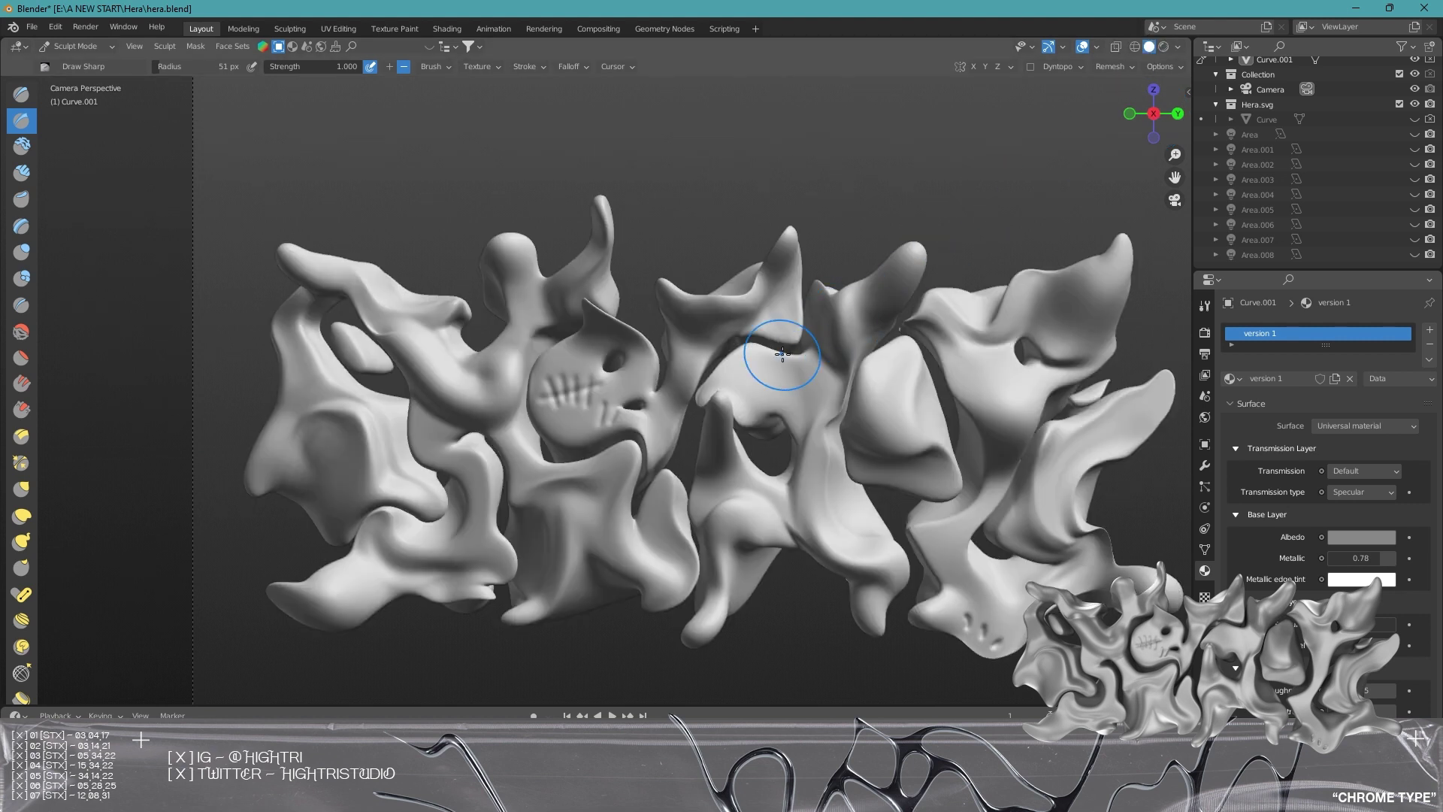
pyautogui.hotkey('shift', 'z')
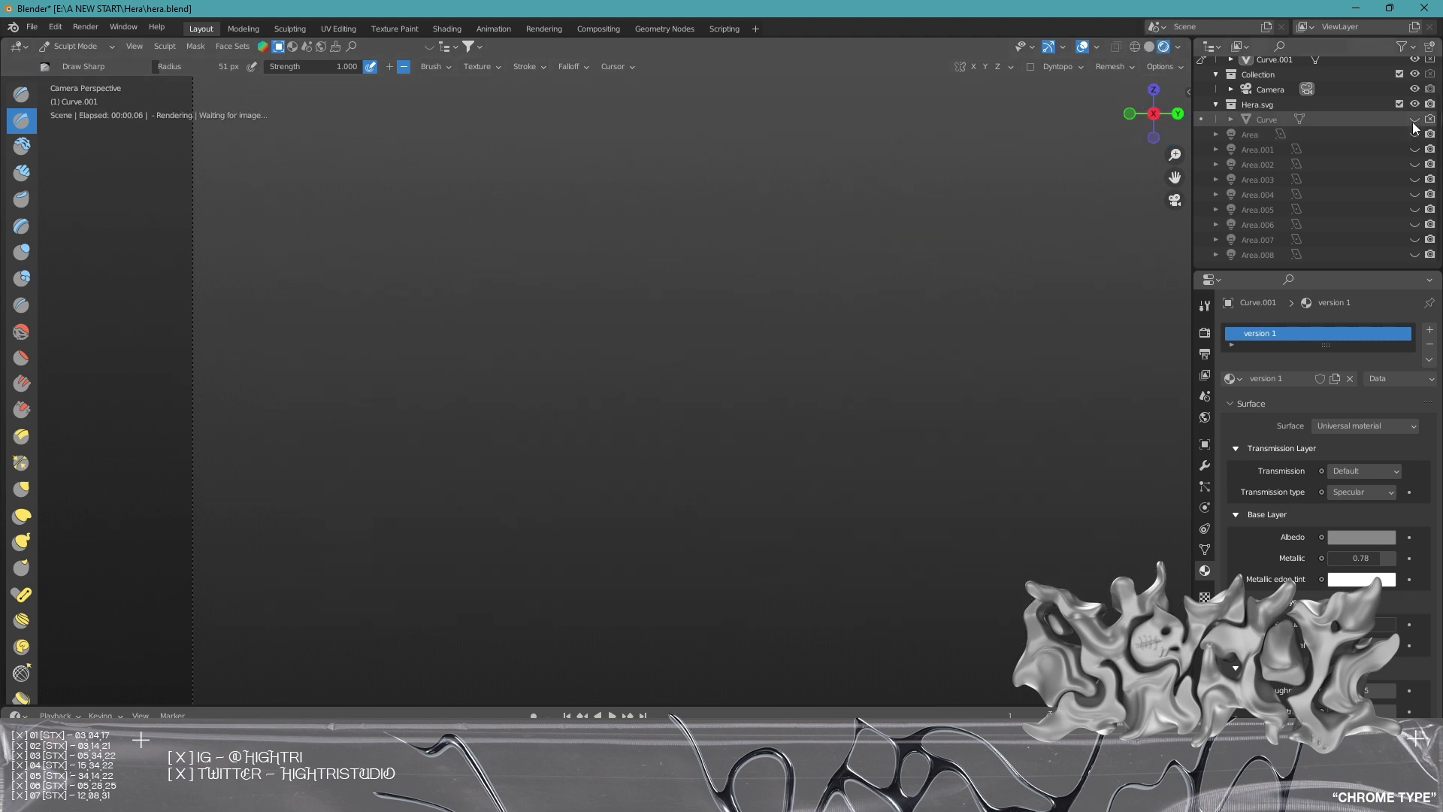
pyautogui.moveTo(1414, 149); pyautogui.dragTo(1414, 254)
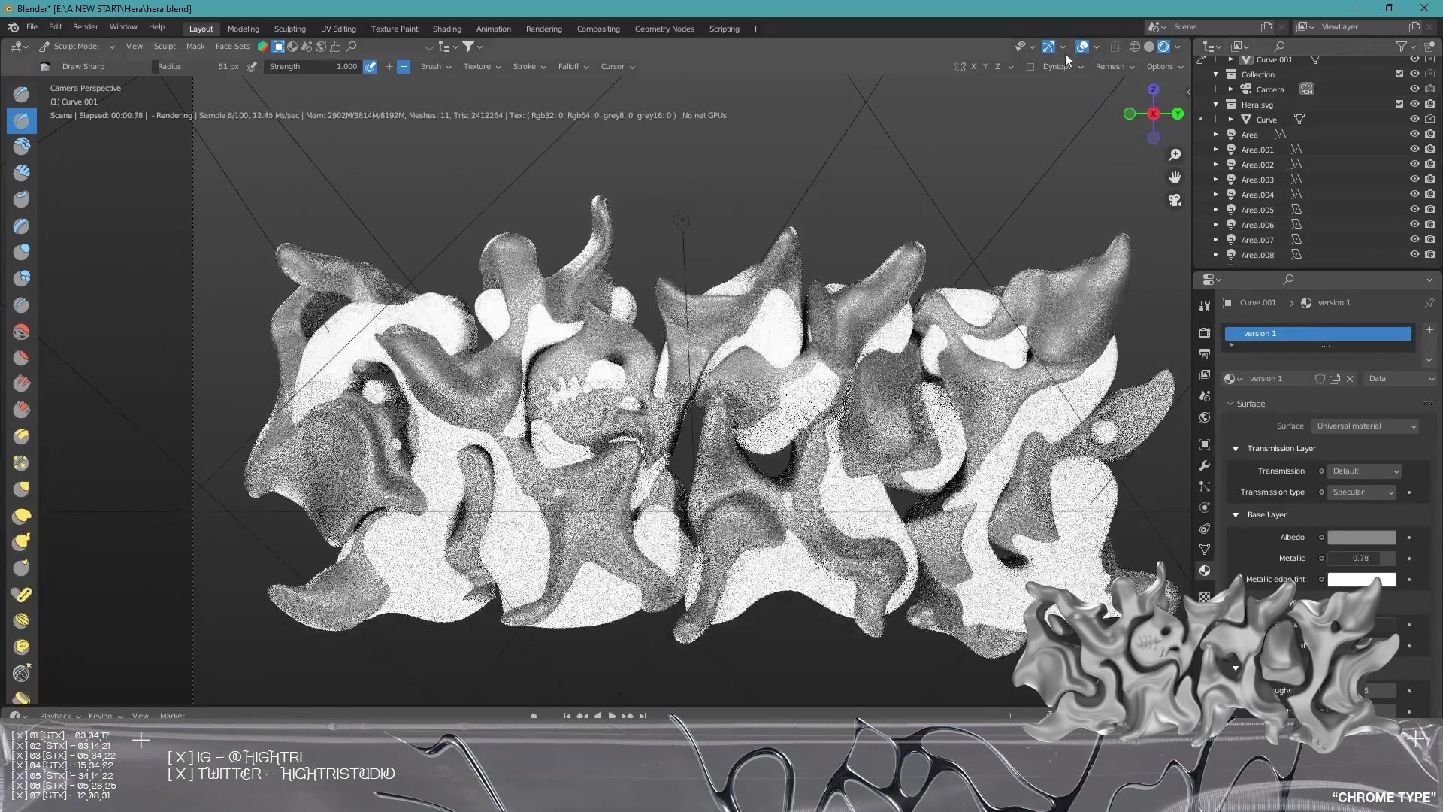
# Turn off the viewport overlays and hide the original Curve object, keeping the sculpted Curve.001 lettering in the rendered preview.
pyautogui.click(1083, 50)
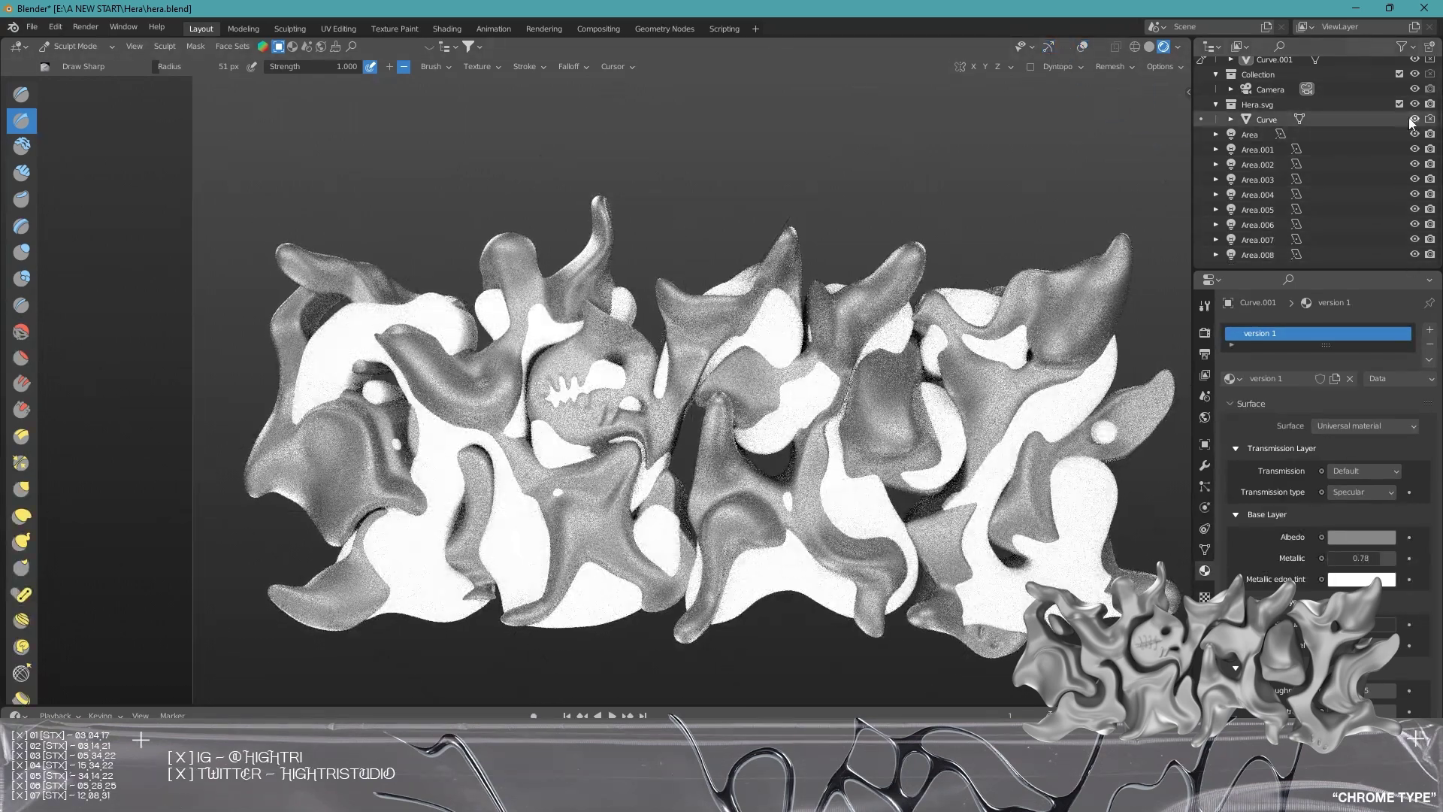
pyautogui.scroll(2, 1414, 122)
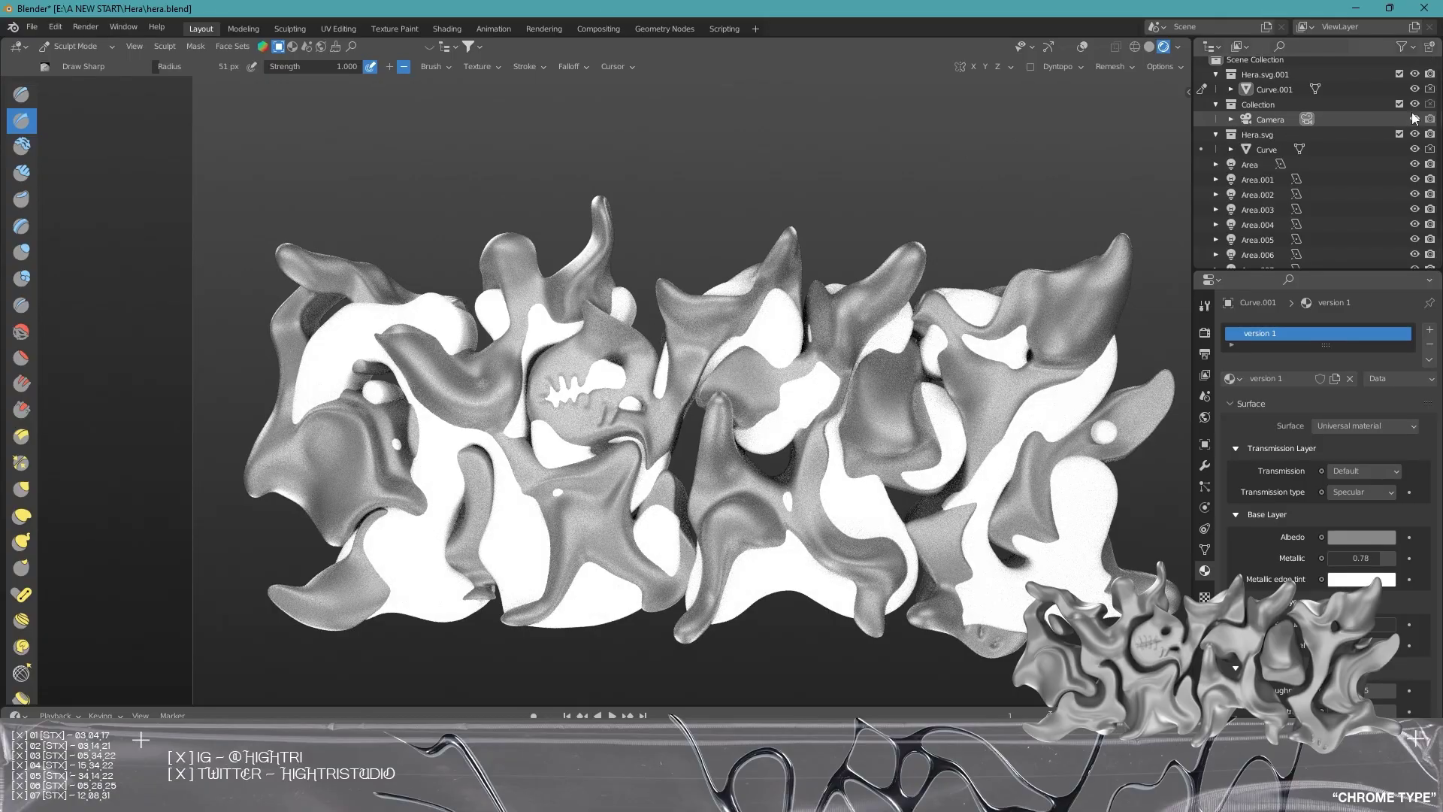
pyautogui.click(1415, 88)
pyautogui.click(1414, 88)
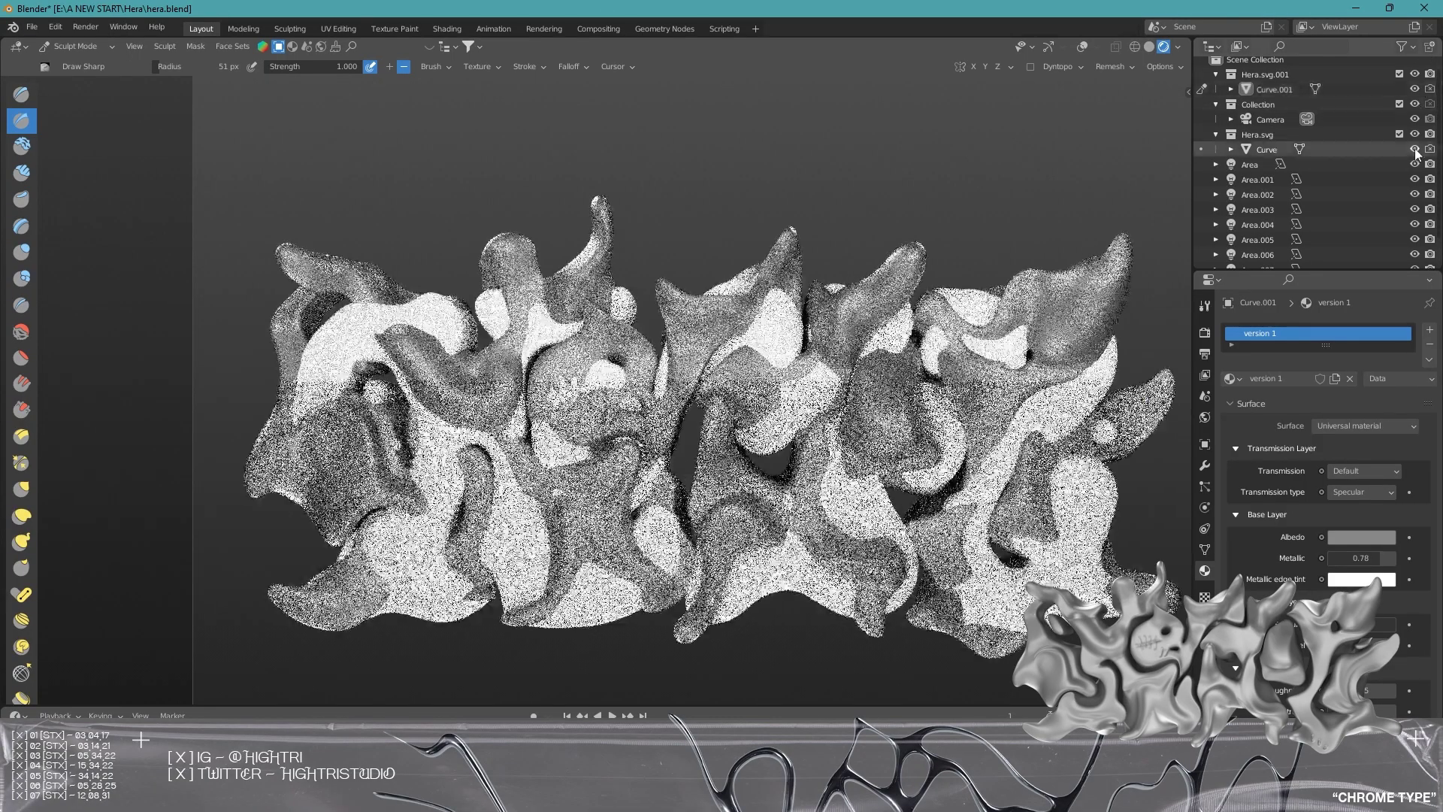
pyautogui.click(1414, 88)
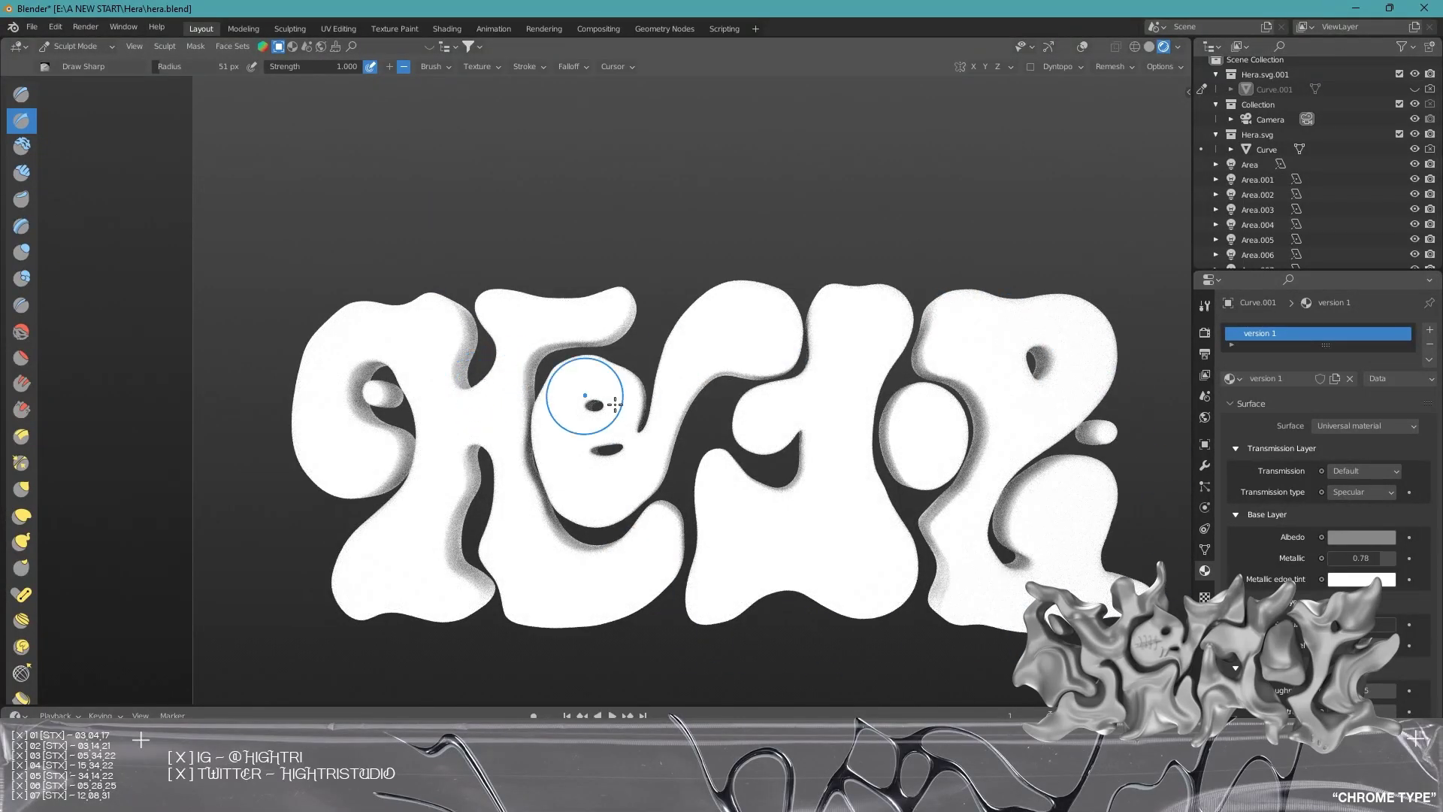
pyautogui.click(1414, 89)
pyautogui.click(1414, 119)
pyautogui.click(1414, 118)
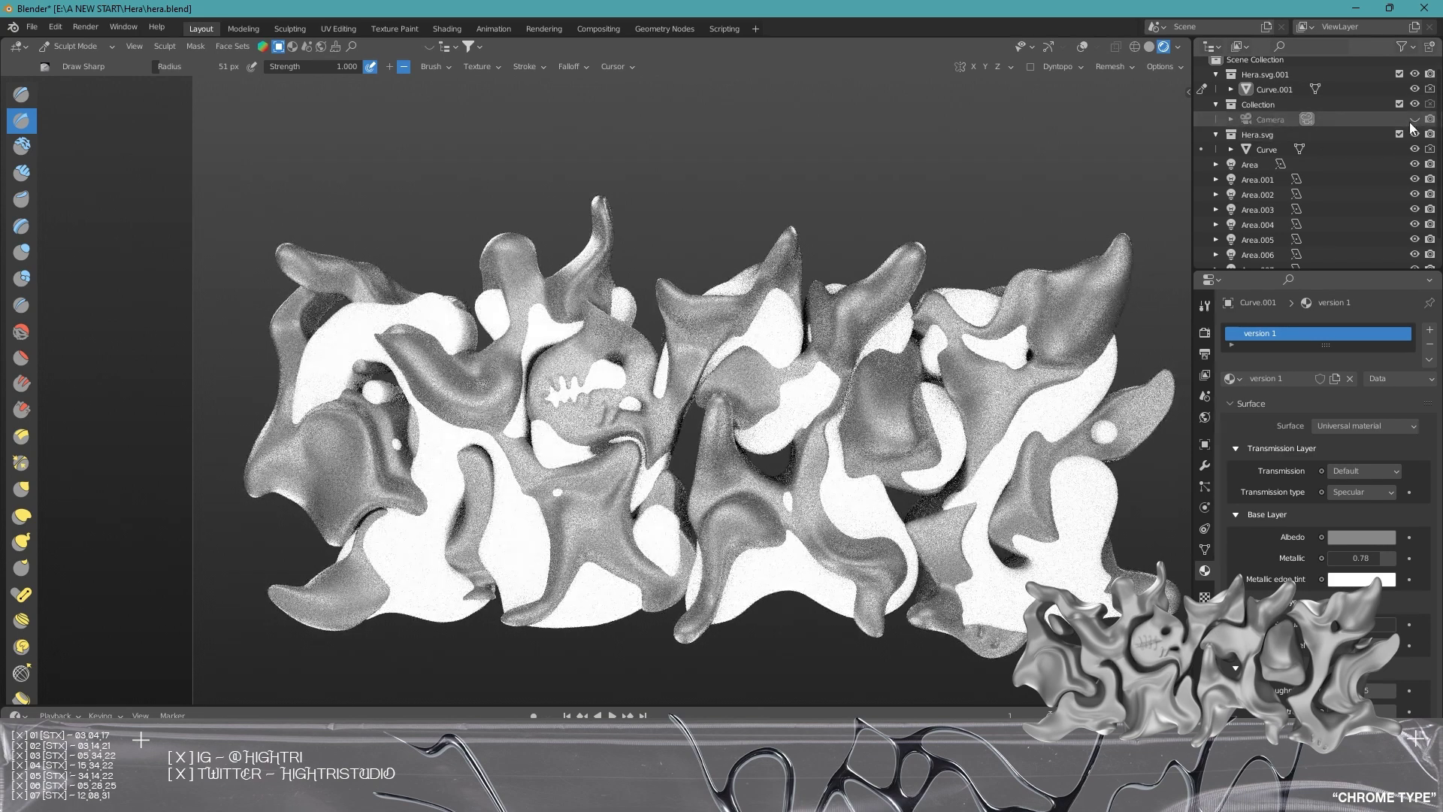
pyautogui.click(1414, 149)
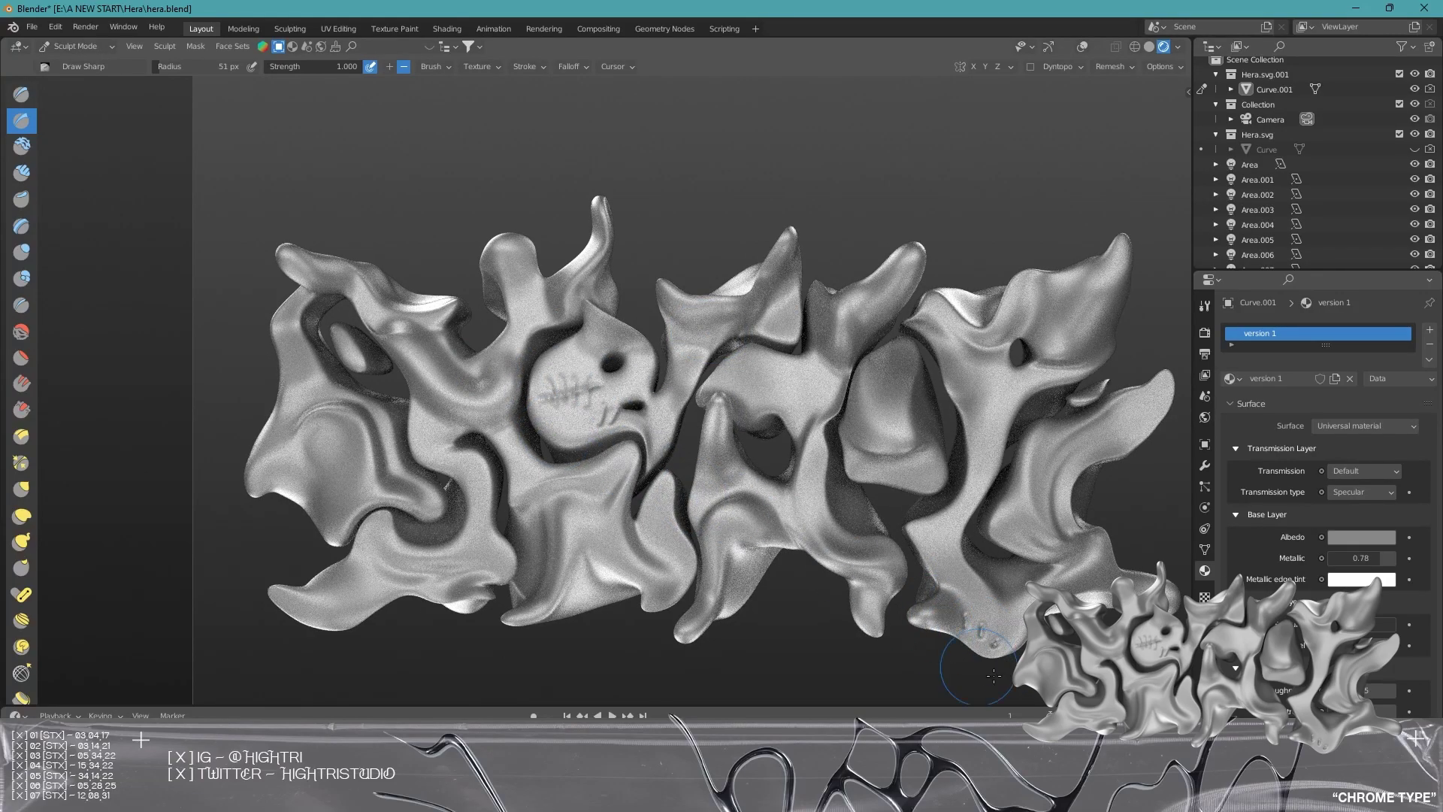
pyautogui.scroll(5, 1005, 655)
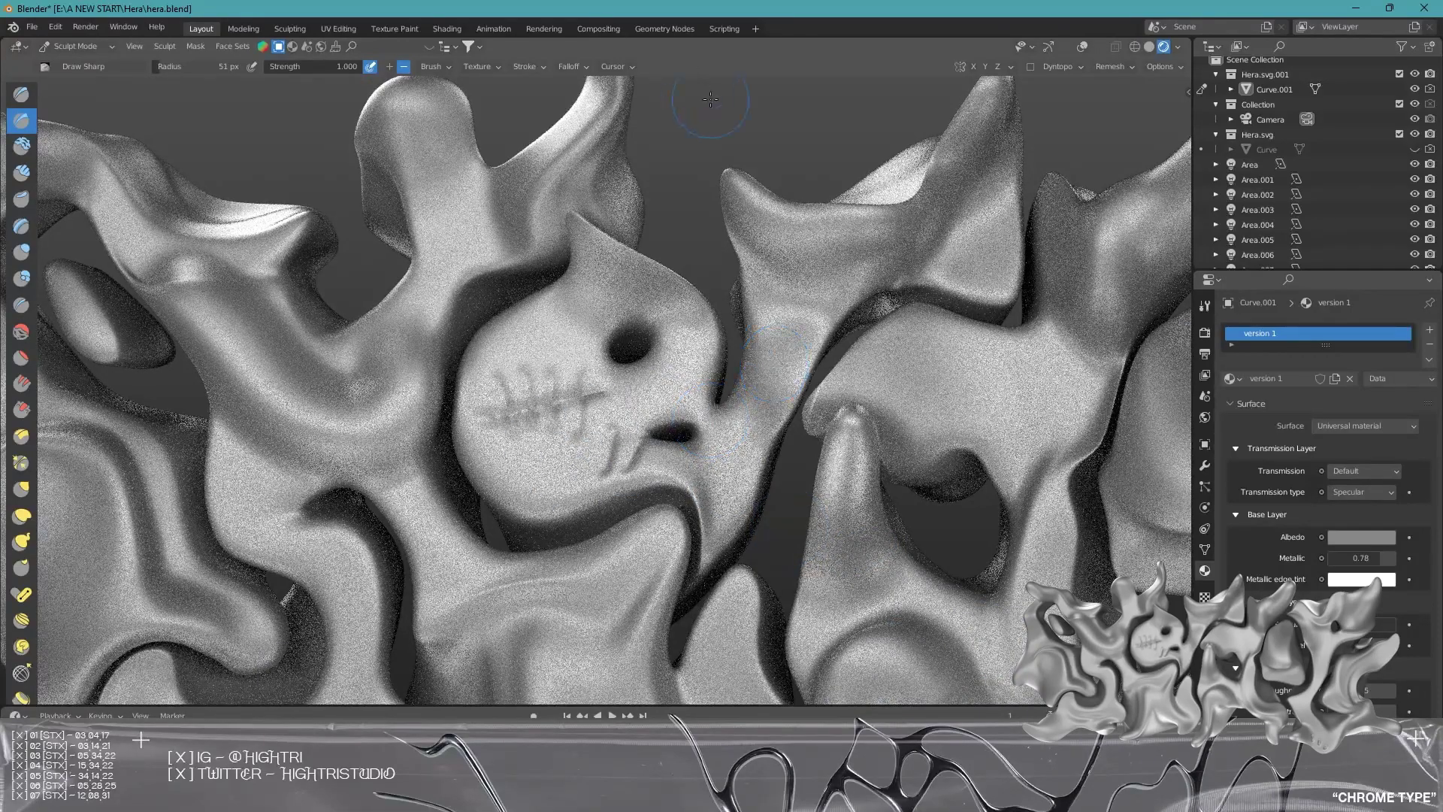
pyautogui.scroll(-6, 721, 127)
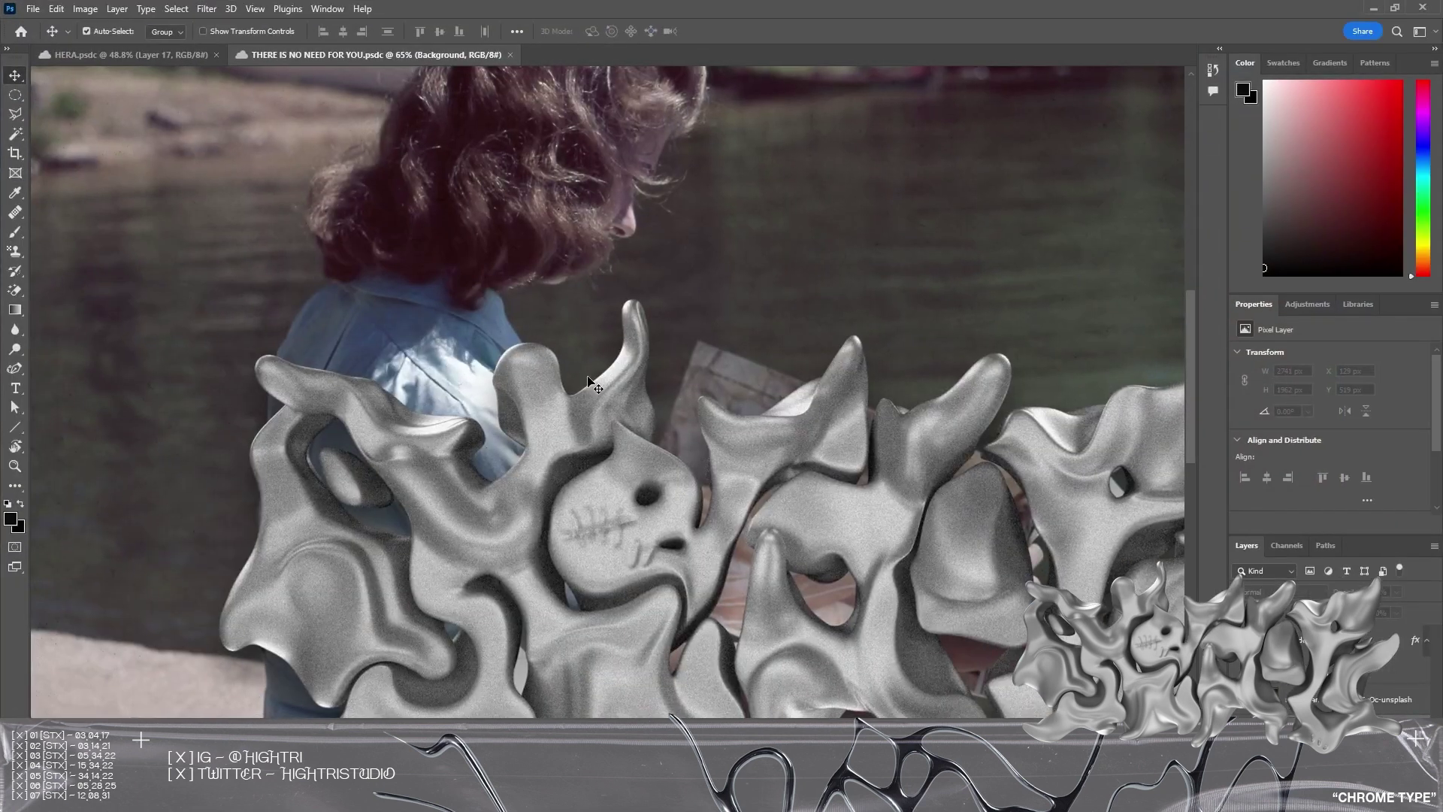
# Switch to Photoshop and examine the chrome lettering placed over the lakeside photo, both as a whole and close up.
pyautogui.keyDown('alt'); pyautogui.scroll(-5, 889, 375); pyautogui.keyUp('alt')
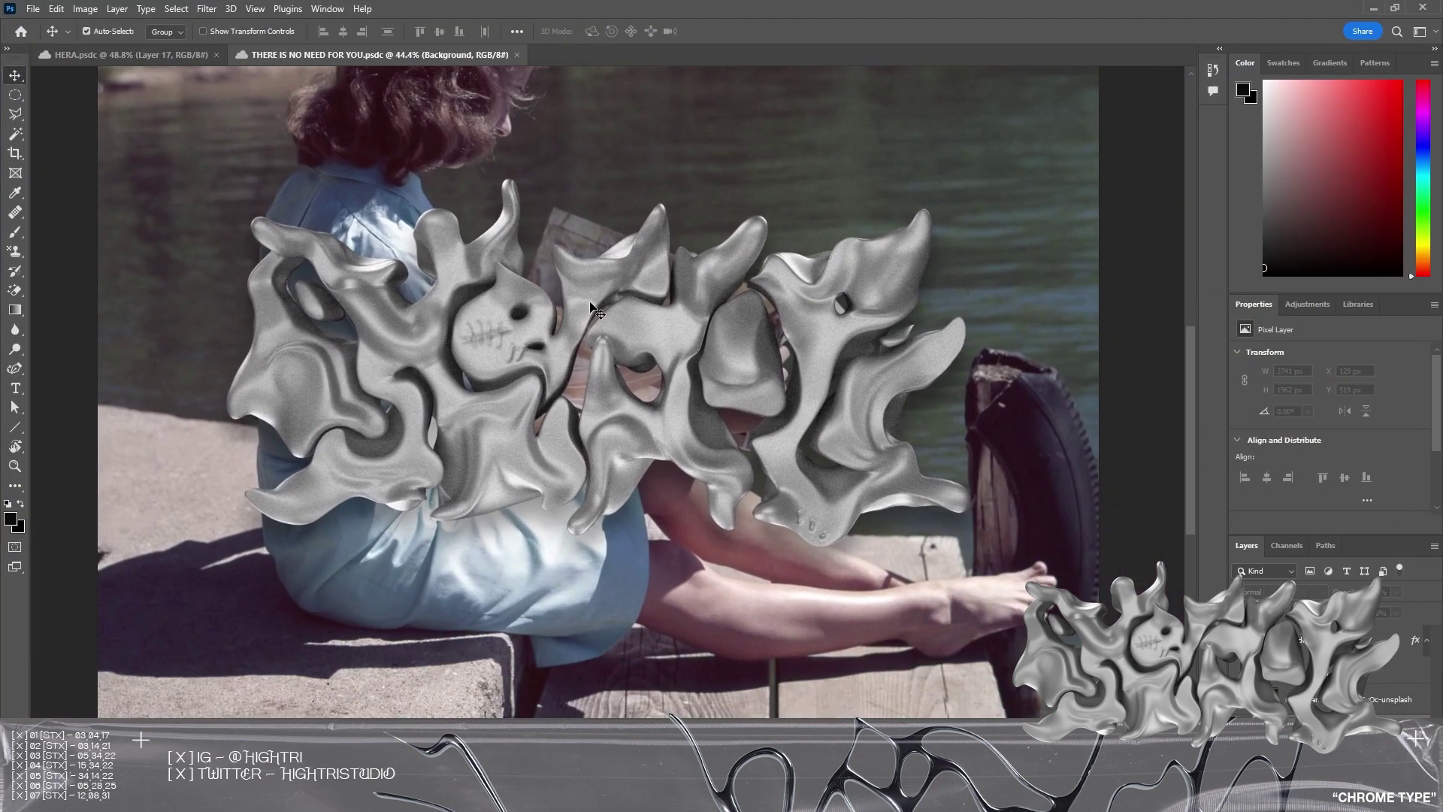
pyautogui.moveTo(684, 375); pyautogui.dragTo(726, 489)
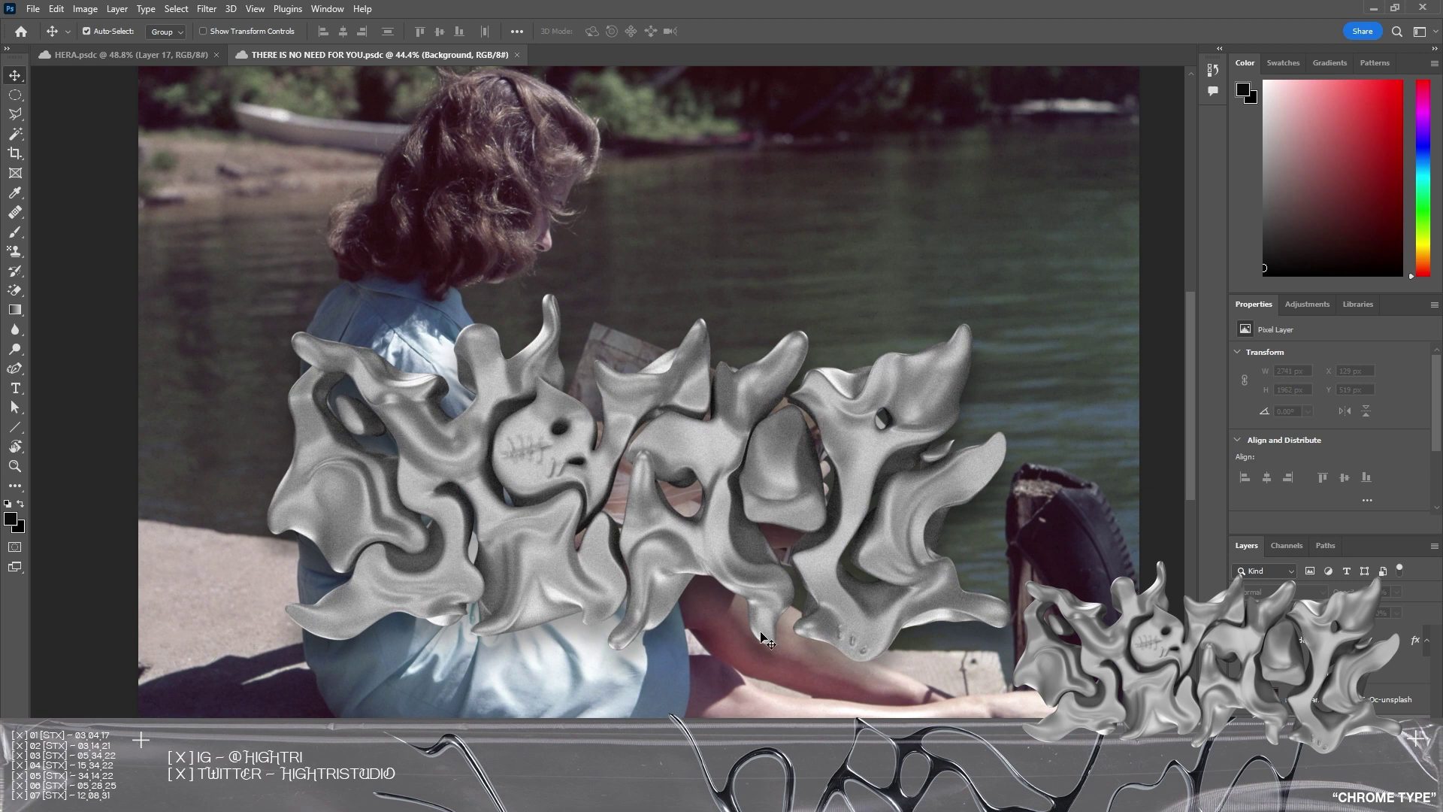
pyautogui.keyDown('alt'); pyautogui.scroll(-4, 856, 264); pyautogui.keyUp('alt')
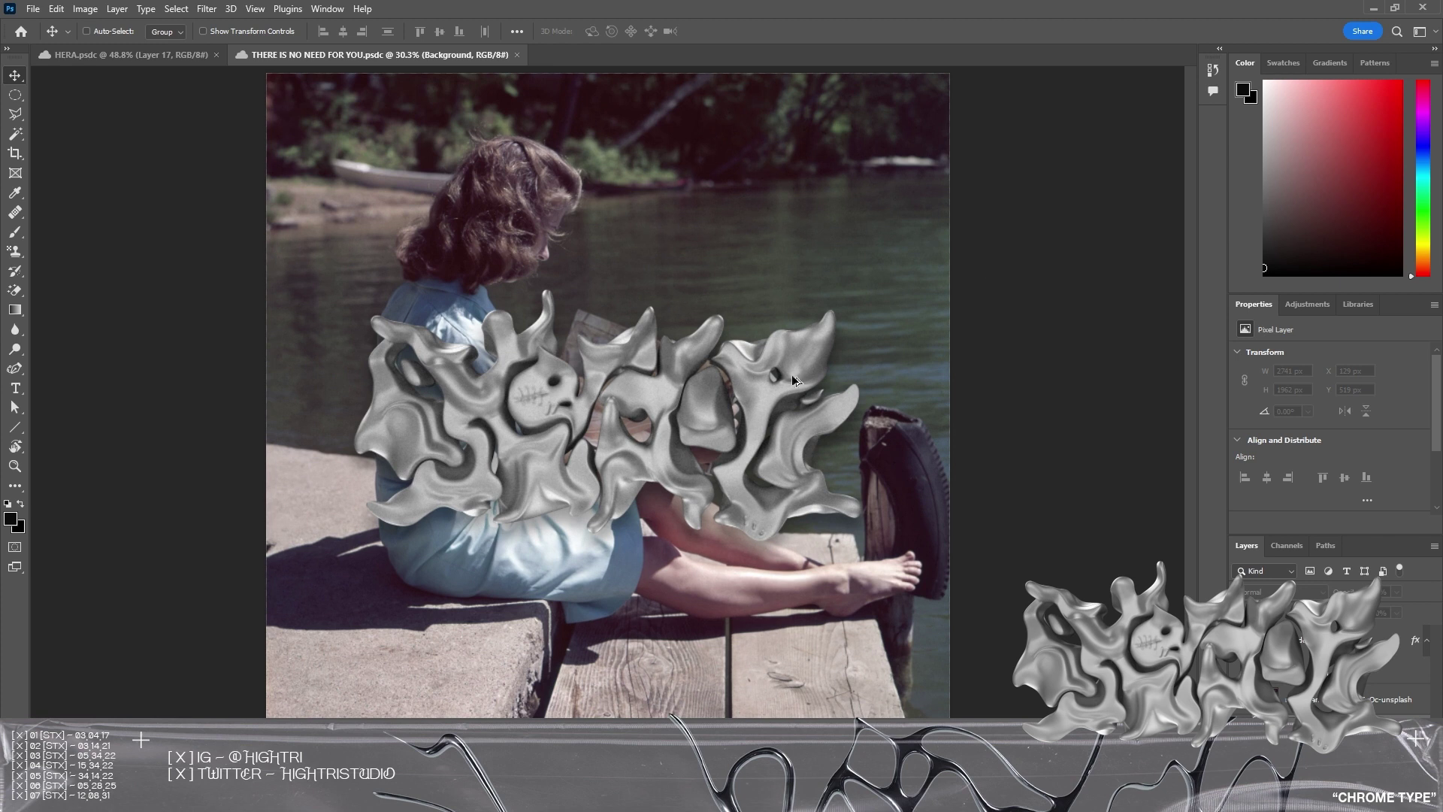
pyautogui.keyDown('alt'); pyautogui.scroll(5, 711, 350); pyautogui.keyUp('alt')
pyautogui.moveTo(459, 529); pyautogui.dragTo(598, 489)
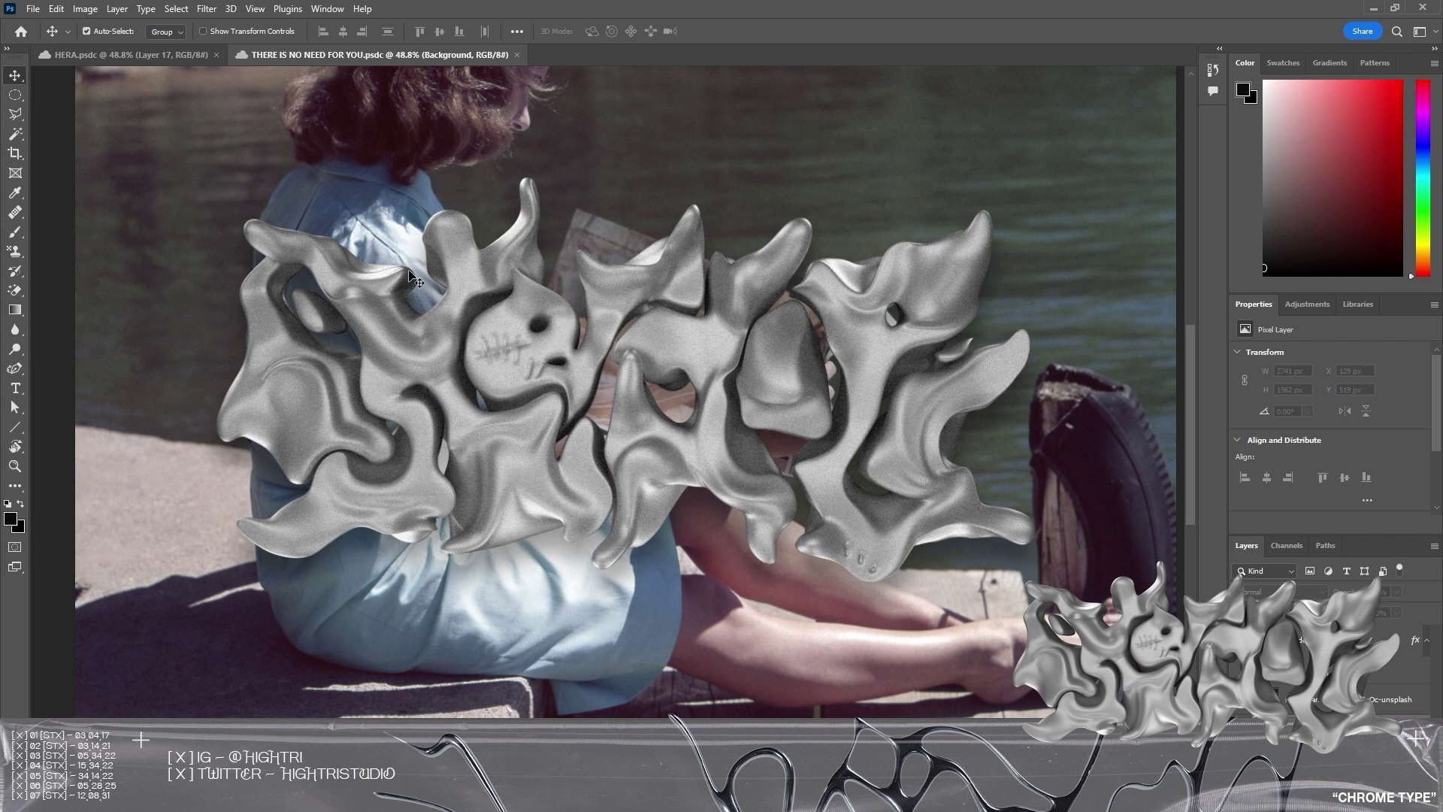
pyautogui.hotkey('ctrl', '0')
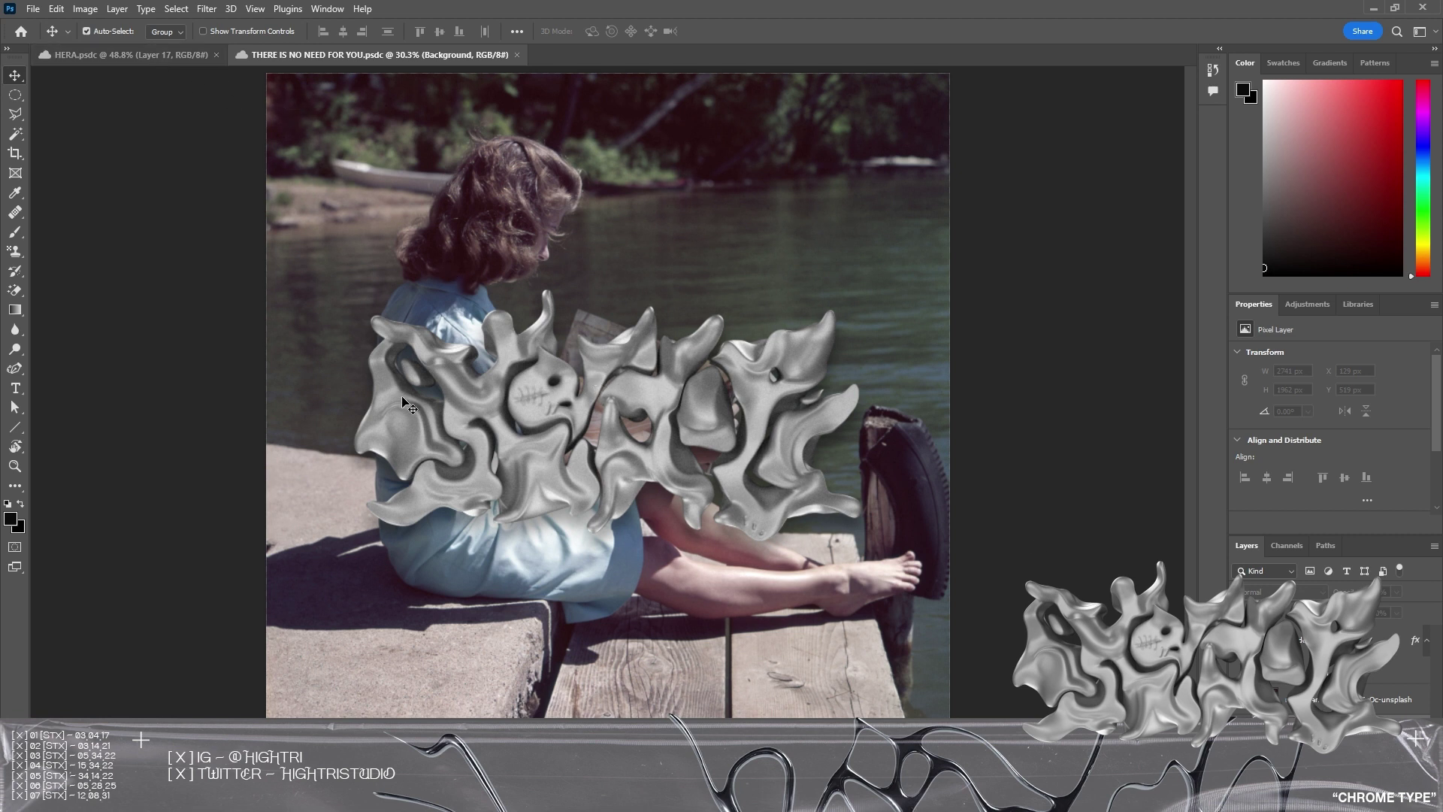
pyautogui.keyDown('alt'); pyautogui.scroll(8, 473, 386); pyautogui.keyUp('alt')
pyautogui.moveTo(795, 458); pyautogui.dragTo(381, 480)
pyautogui.moveTo(561, 407); pyautogui.dragTo(442, 361)
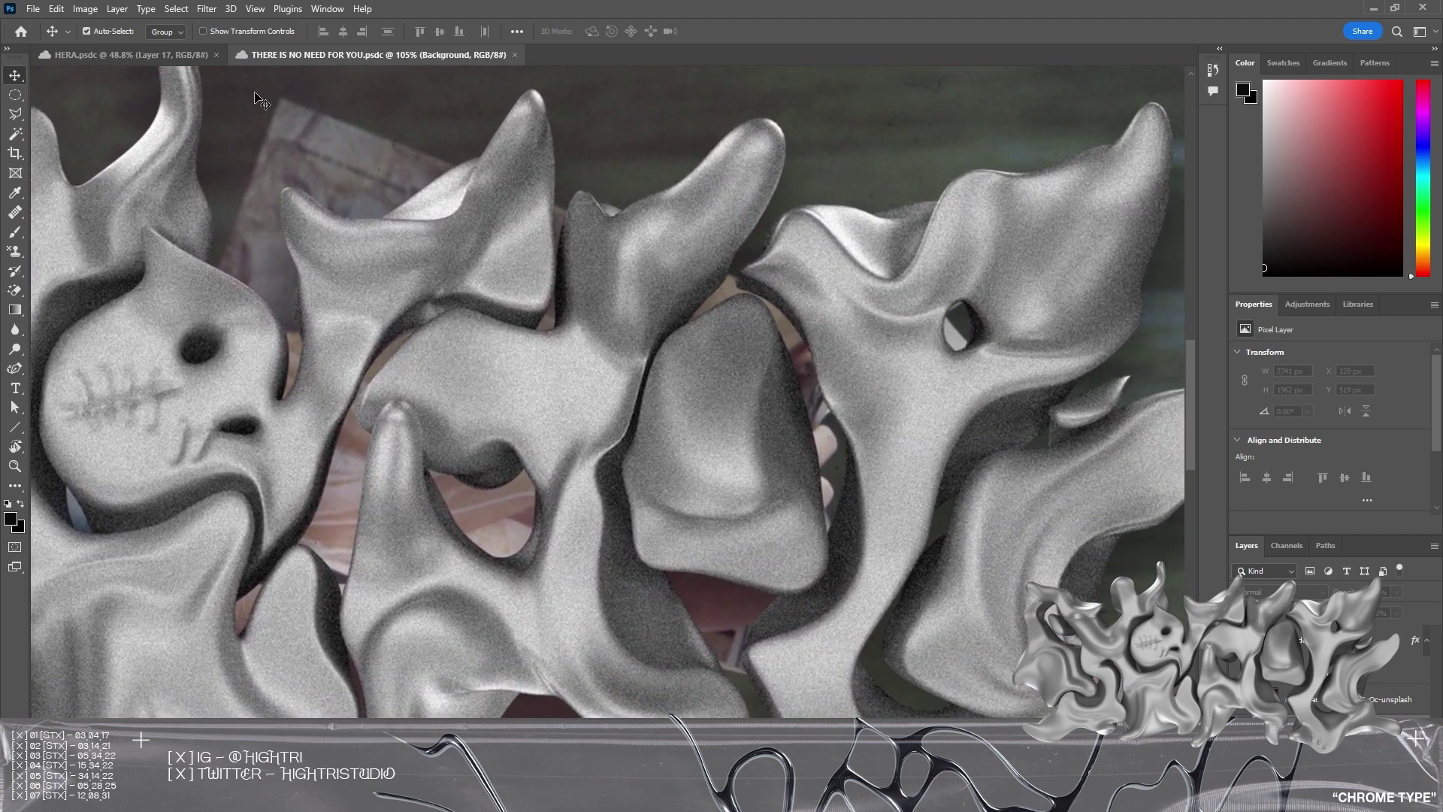
# Look over the available Noise filters and inspect the grain across the chrome lettering on the photo.
pyautogui.click(207, 9)
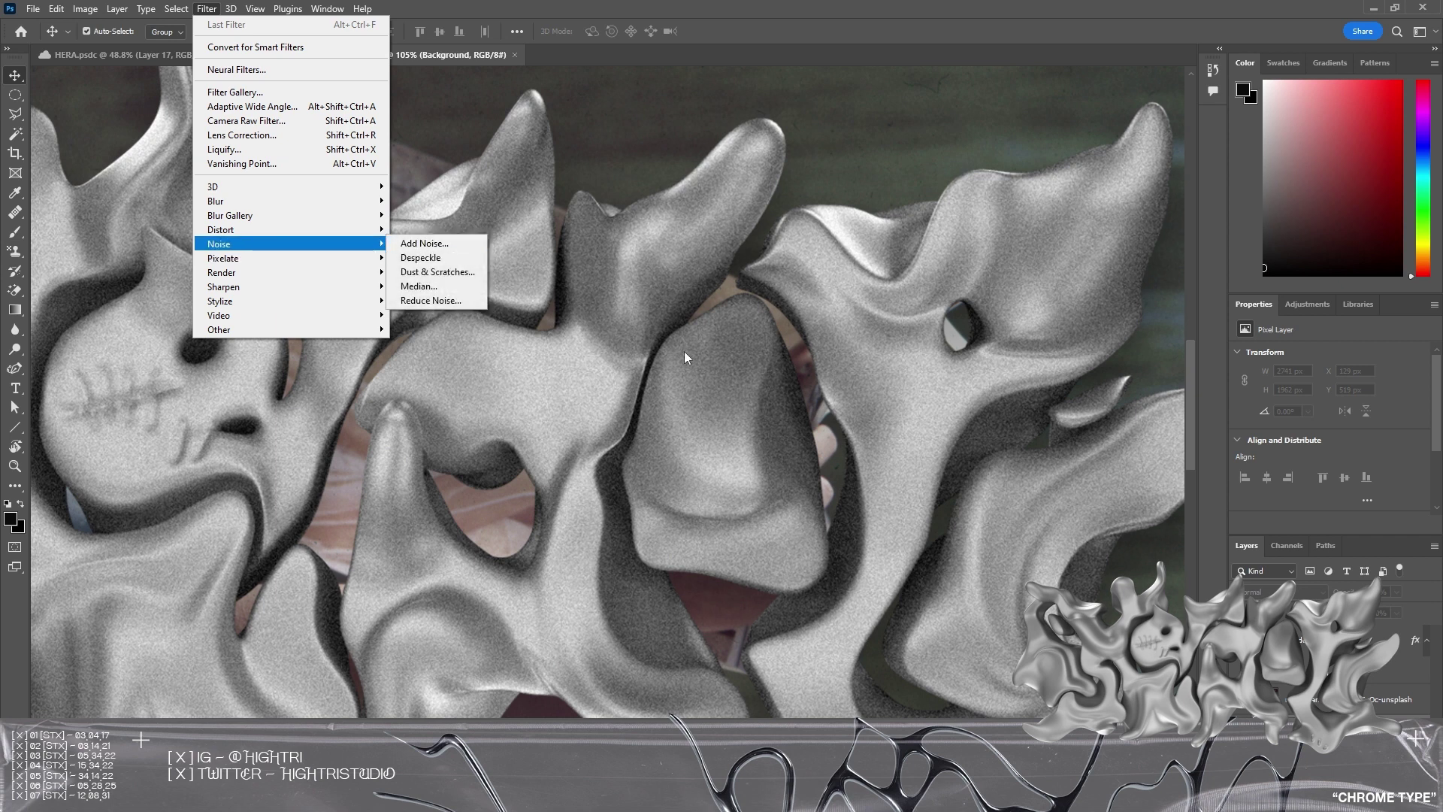
pyautogui.click(1022, 354)
pyautogui.keyDown('alt'); pyautogui.scroll(-2, 791, 554); pyautogui.keyUp('alt')
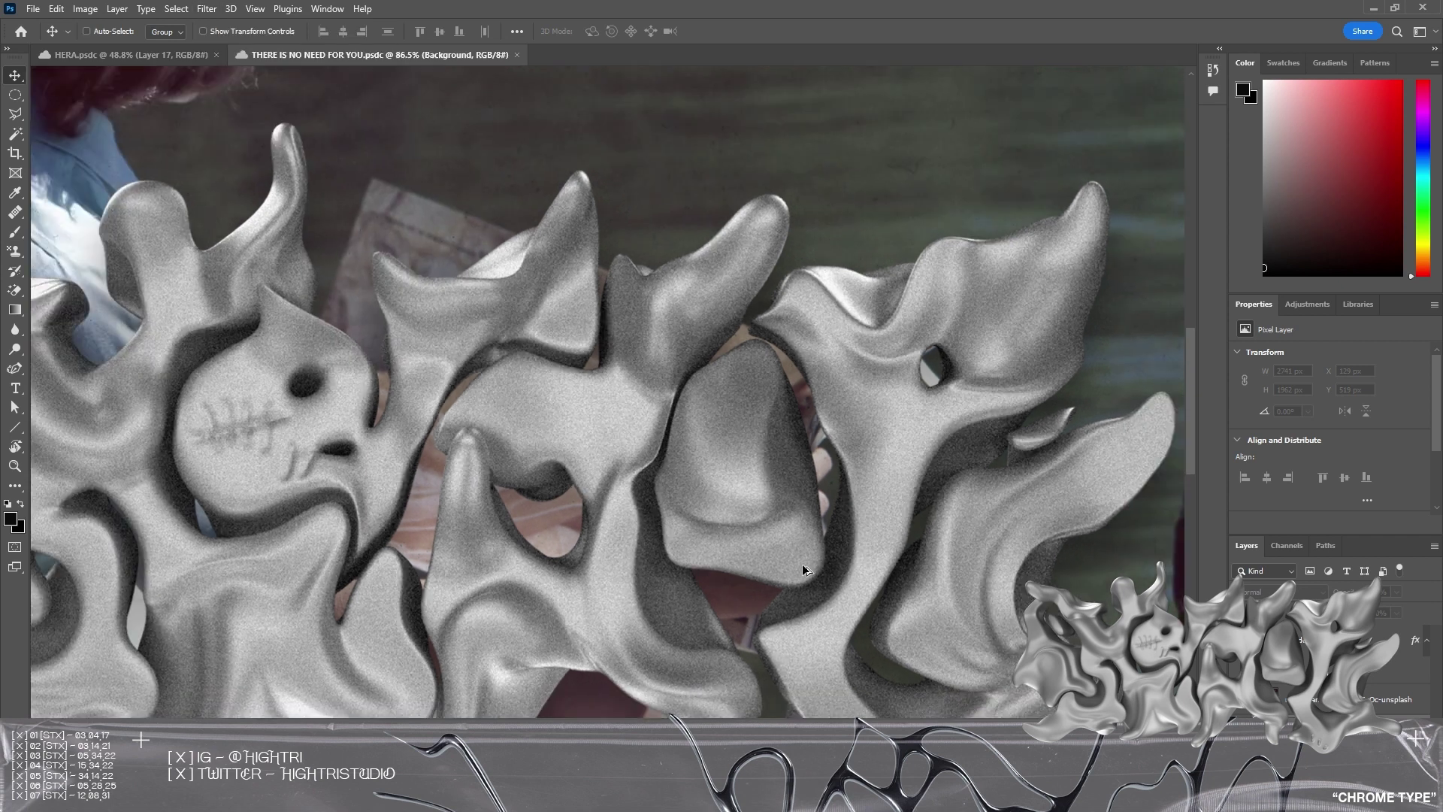
pyautogui.moveTo(651, 585); pyautogui.dragTo(696, 391)
pyautogui.hotkey('ctrl', 'z')
pyautogui.keyDown('alt'); pyautogui.scroll(-3, 697, 398); pyautogui.keyUp('alt')
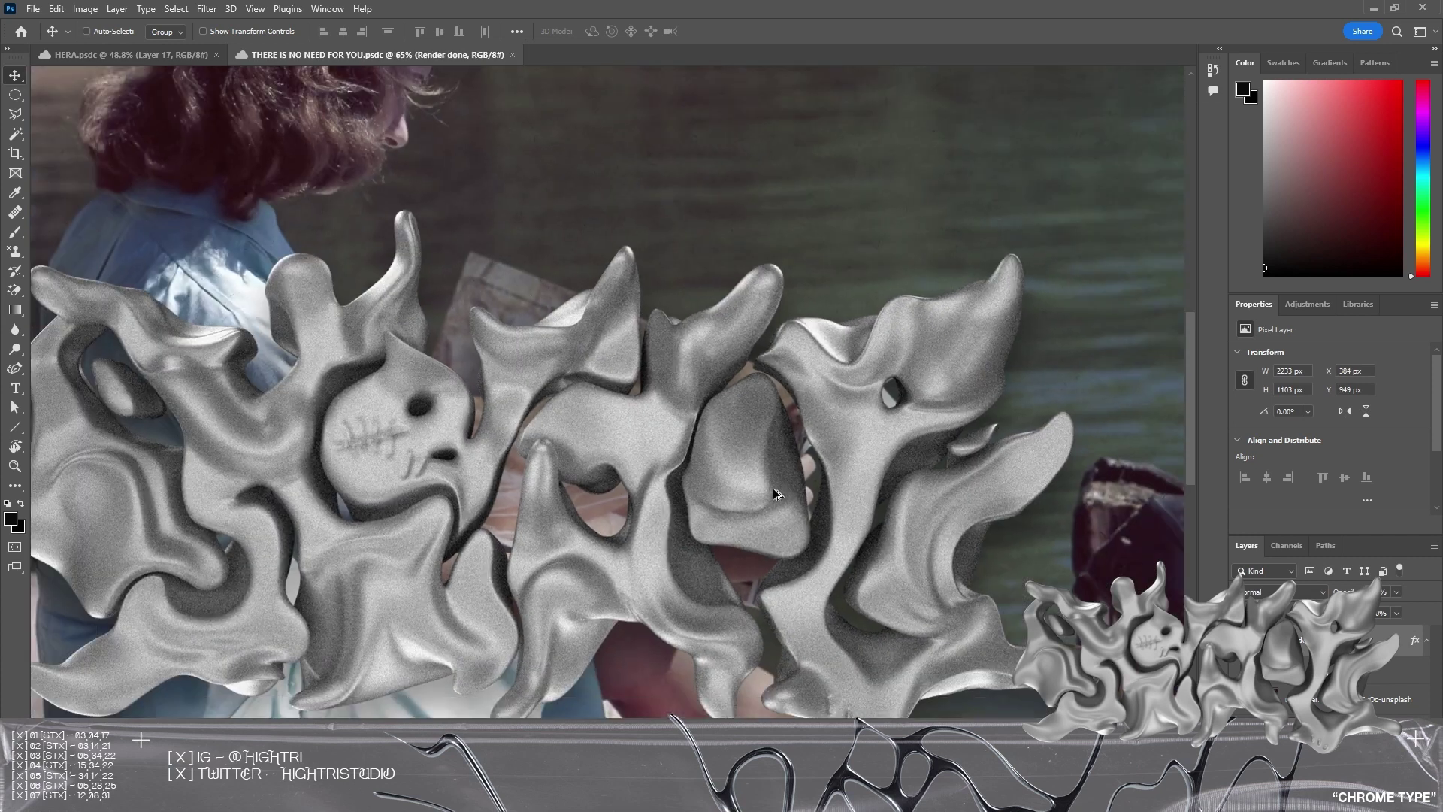
pyautogui.keyDown('alt'); pyautogui.scroll(2, 777, 498); pyautogui.keyUp('alt')
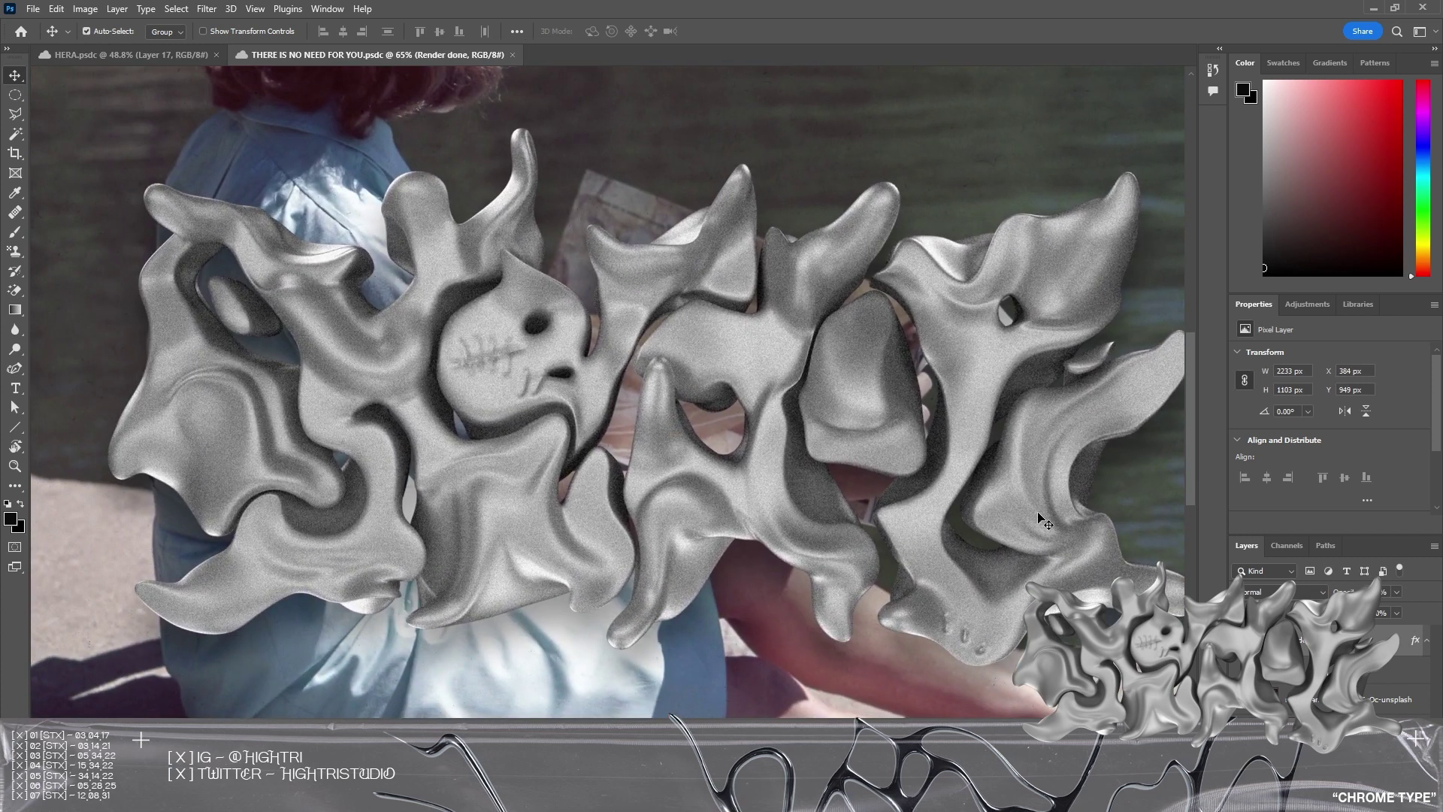
pyautogui.moveTo(906, 557); pyautogui.dragTo(781, 490)
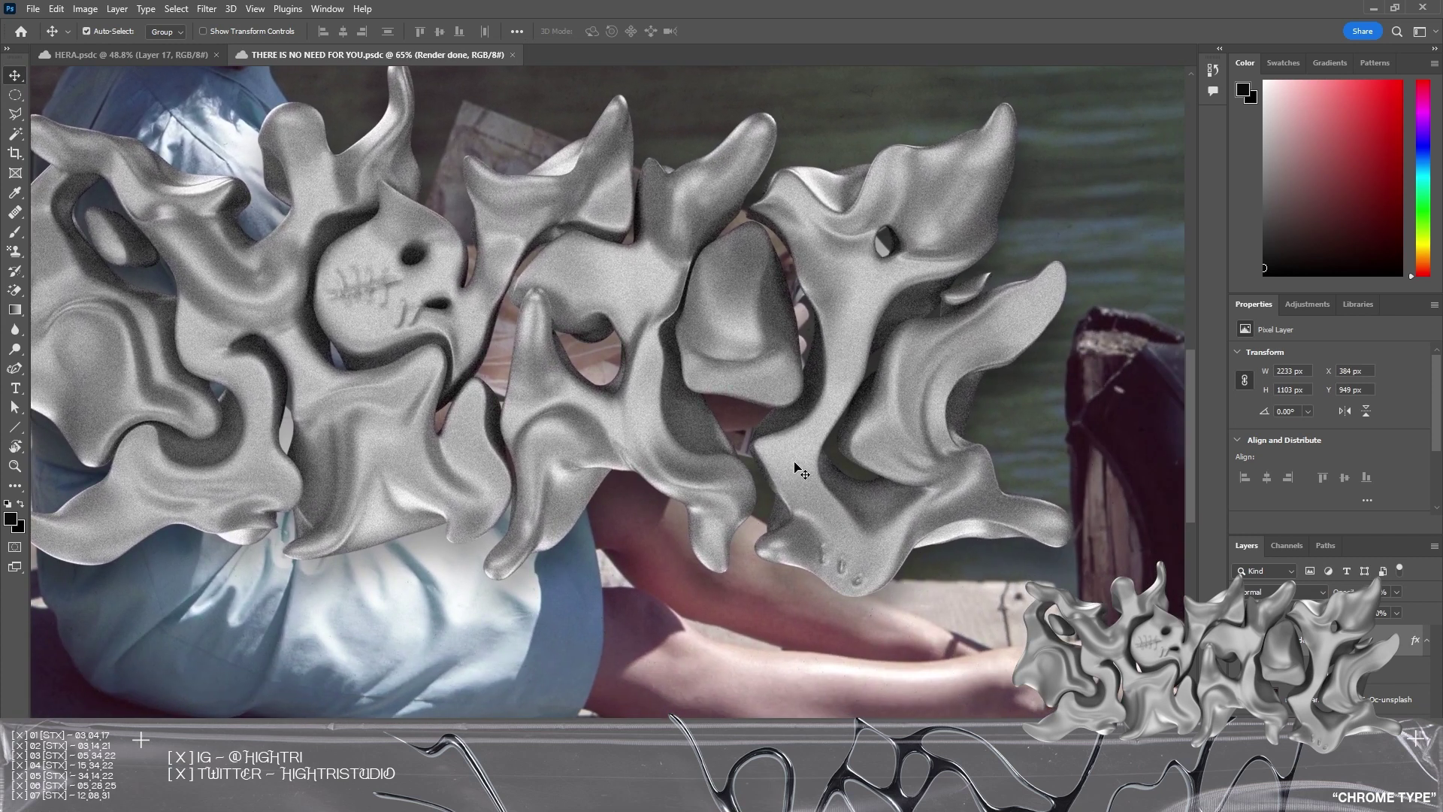
pyautogui.moveTo(451, 410); pyautogui.dragTo(628, 489)
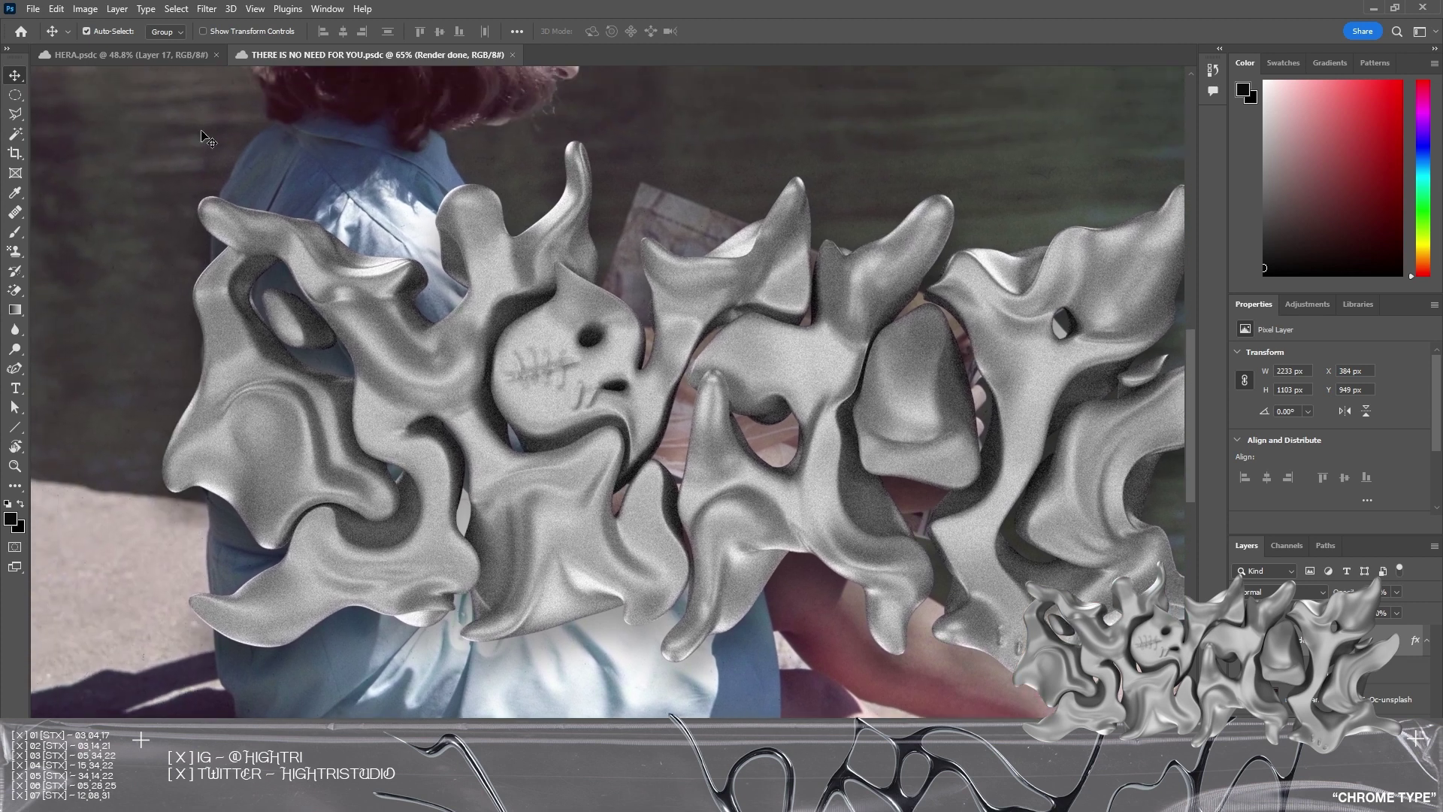
# Open a Curves adjustment for the chrome lettering layer and accept it with the Default preset.
pyautogui.click(85, 9)
pyautogui.moveTo(112, 48)
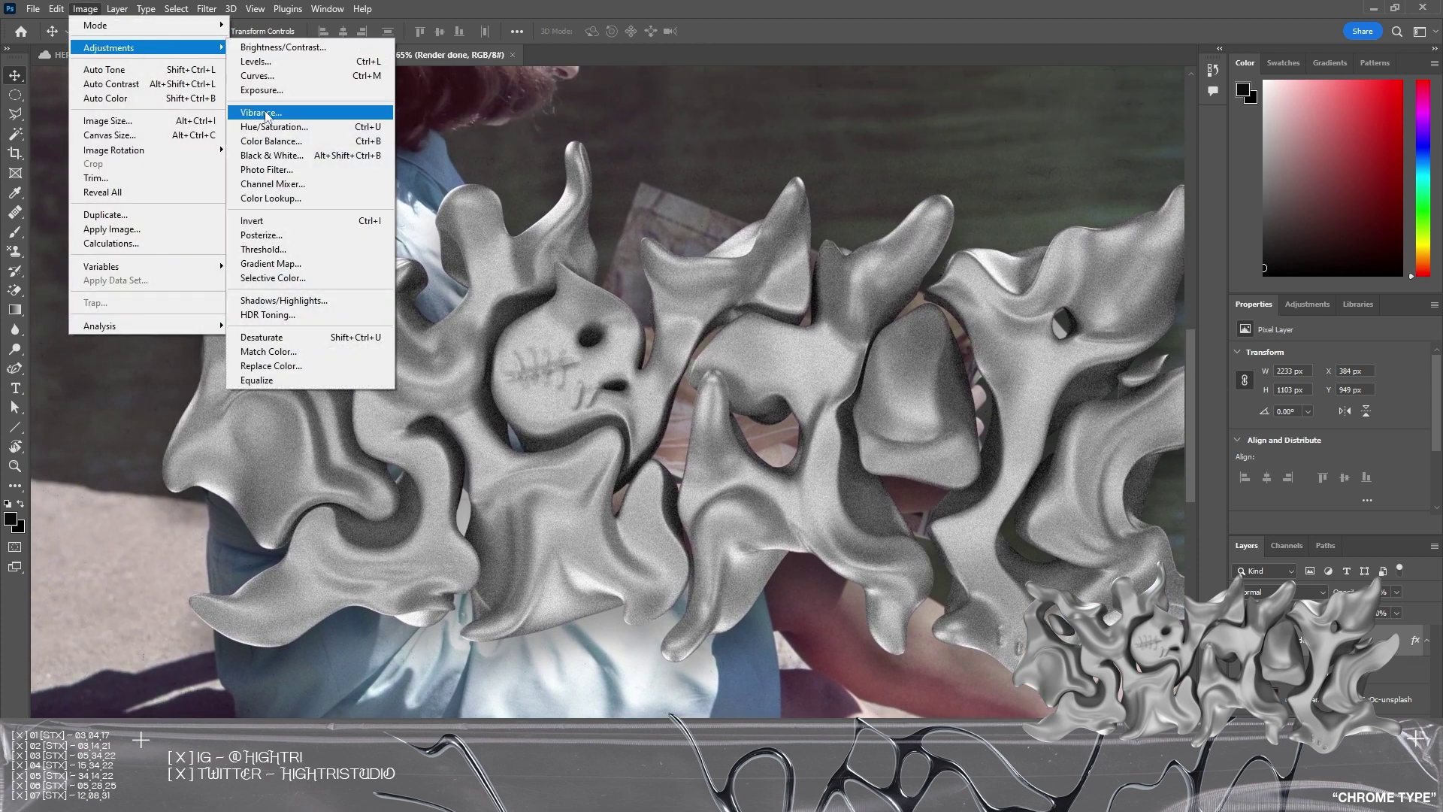
pyautogui.click(257, 75)
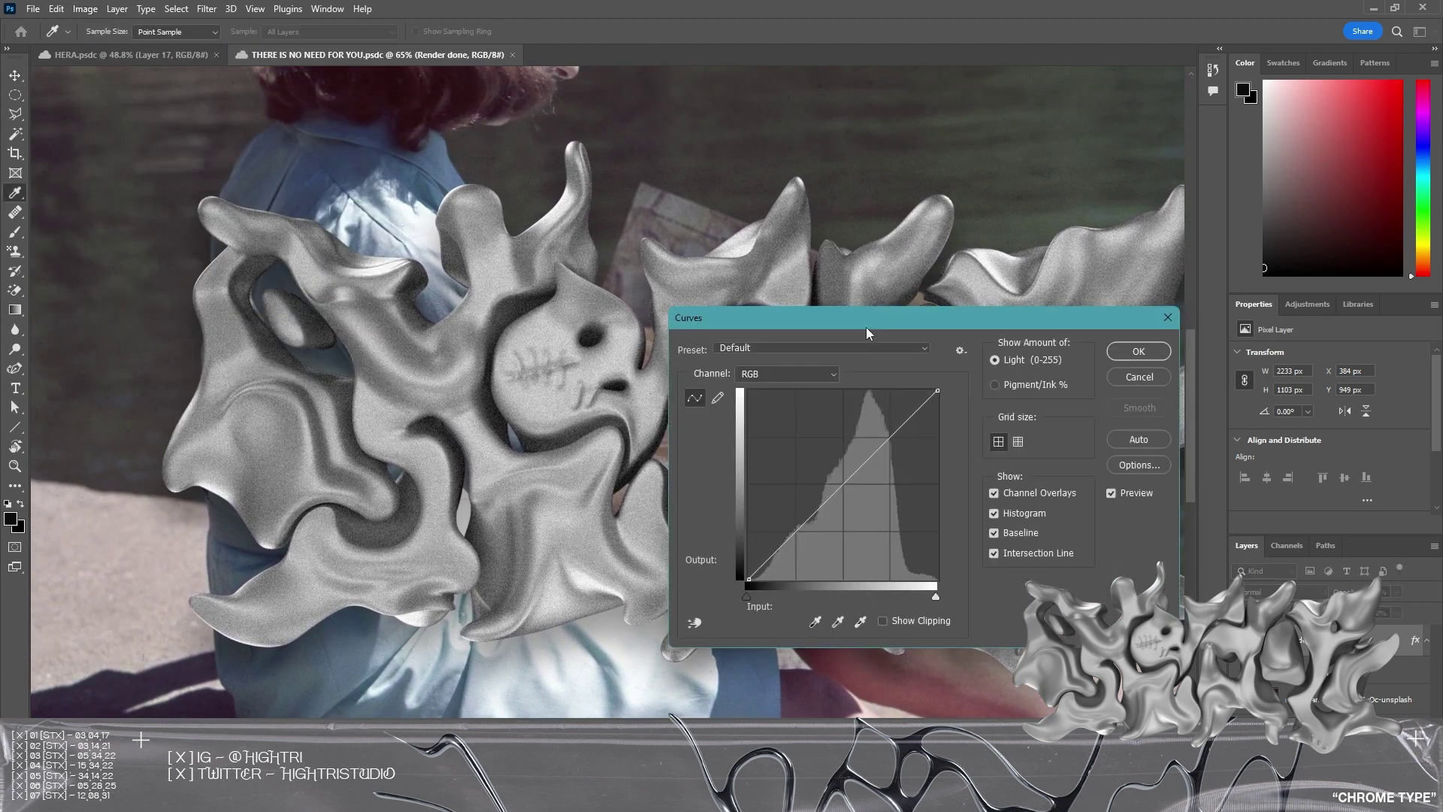
pyautogui.moveTo(866, 329); pyautogui.dragTo(547, 385)
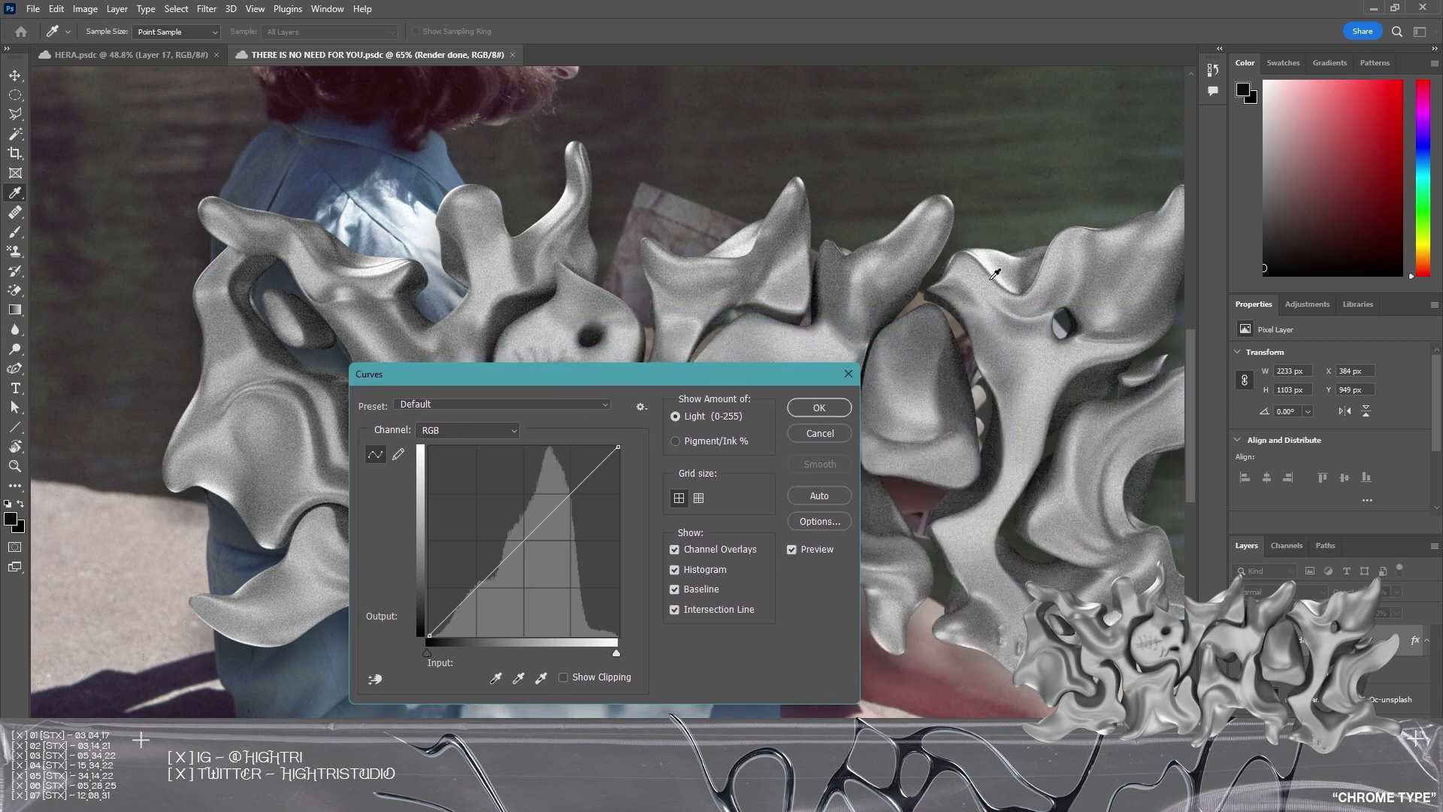
pyautogui.moveTo(655, 374); pyautogui.dragTo(456, 346)
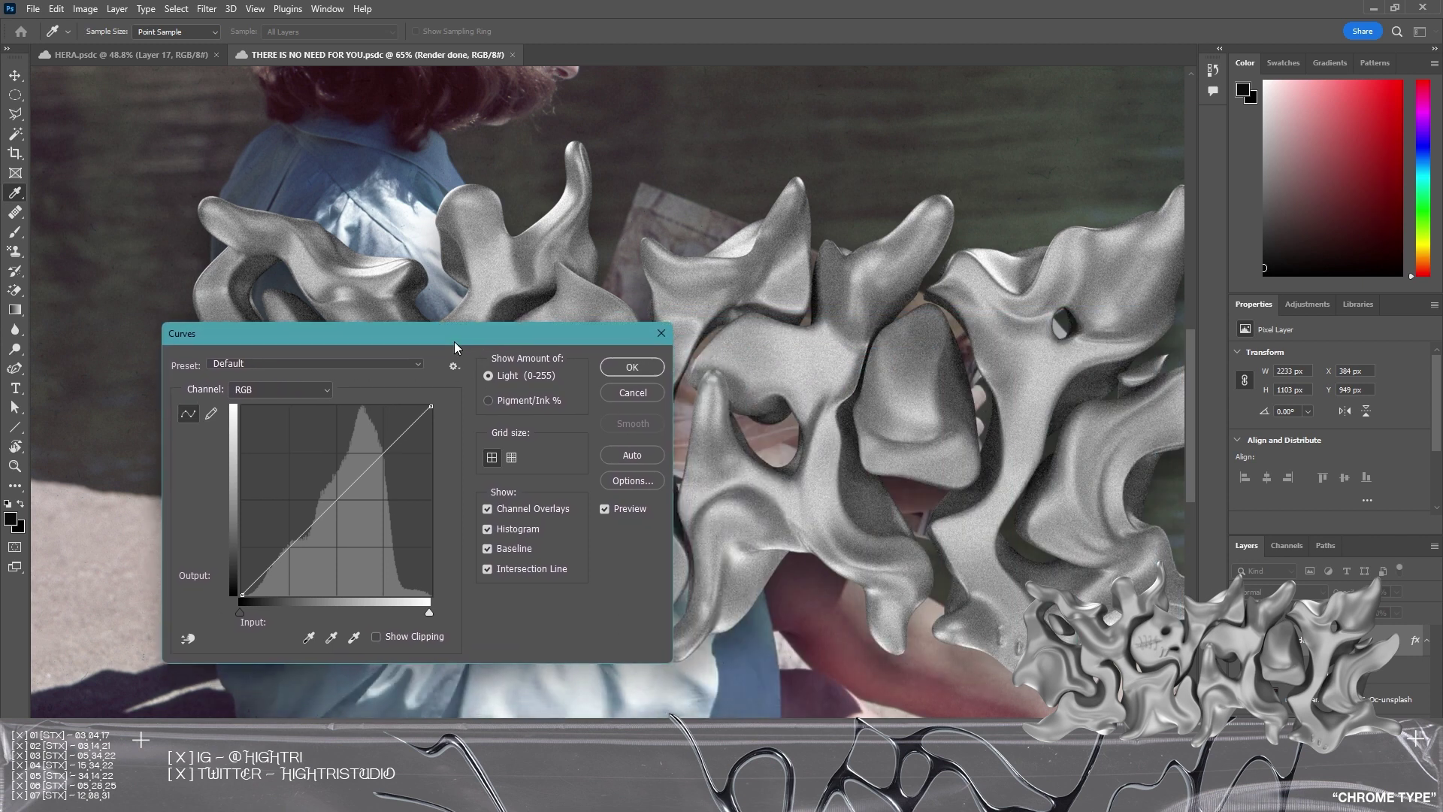
pyautogui.click(631, 367)
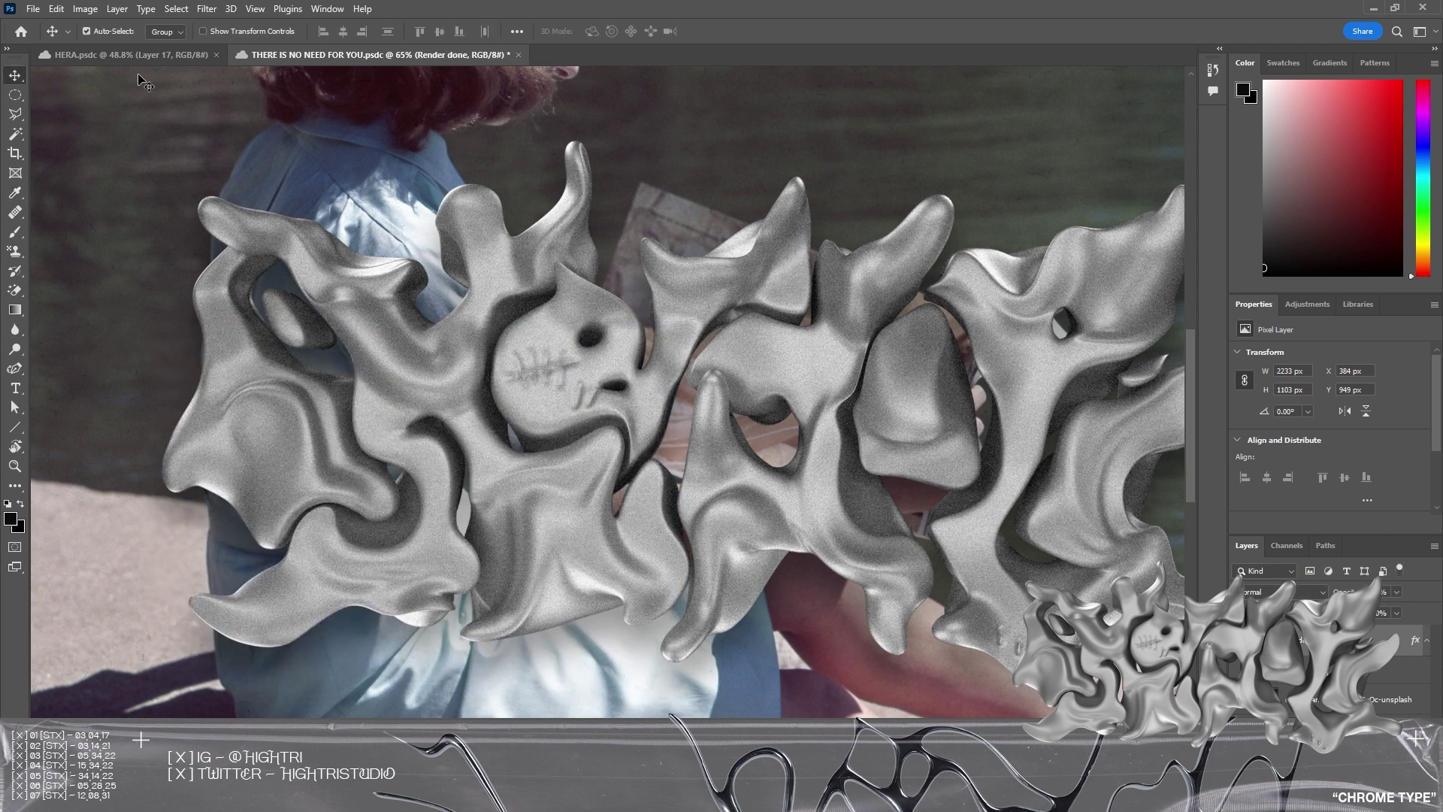
# Switch to the HERA.psdc document and examine the poster's layout and the grain, shadows and symbols on its chrome lettering.
pyautogui.click(136, 54)
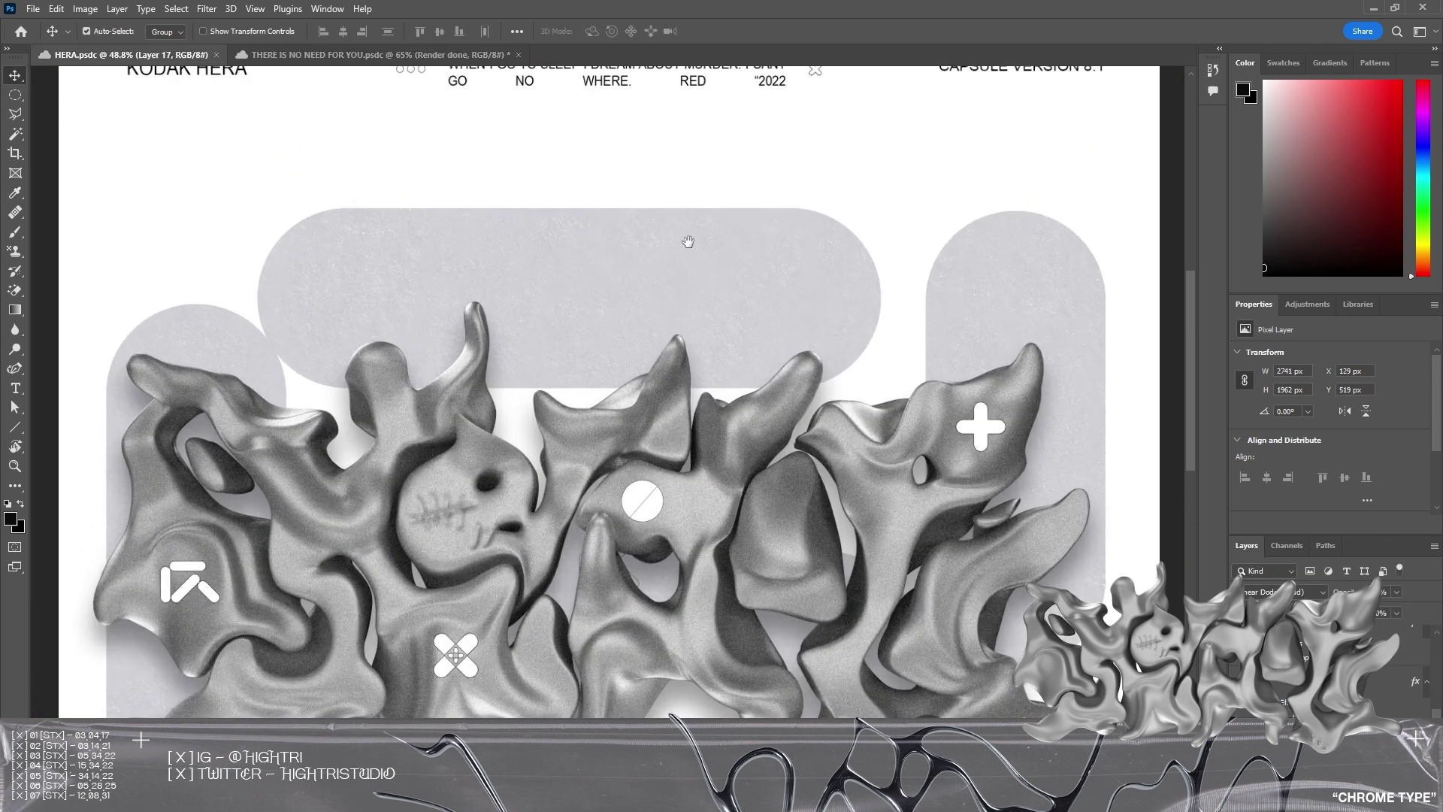
pyautogui.moveTo(689, 242); pyautogui.dragTo(711, 460)
pyautogui.scroll(-5, 774, 584)
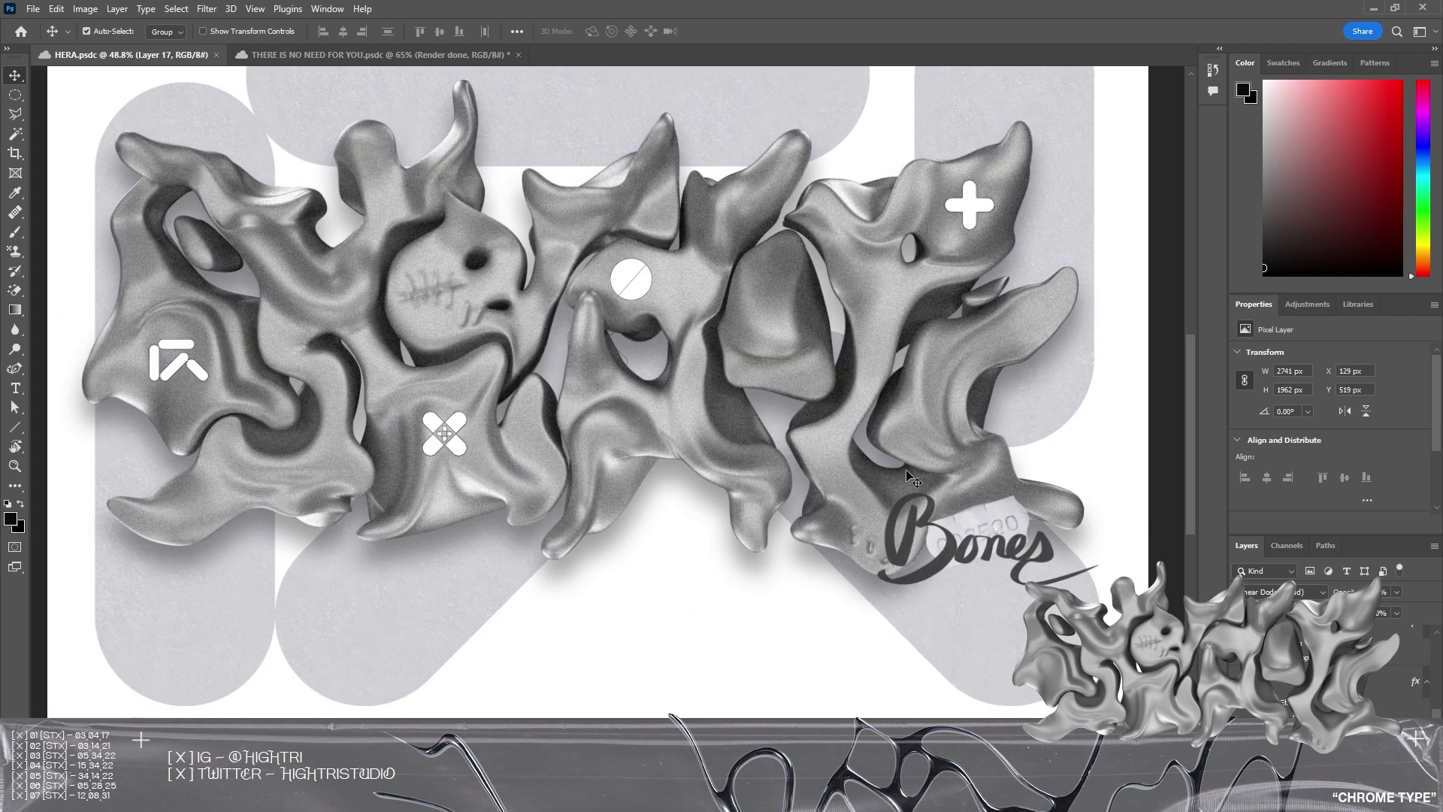
pyautogui.hotkey('ctrl', '-')
pyautogui.hotkey('ctrl', '0')
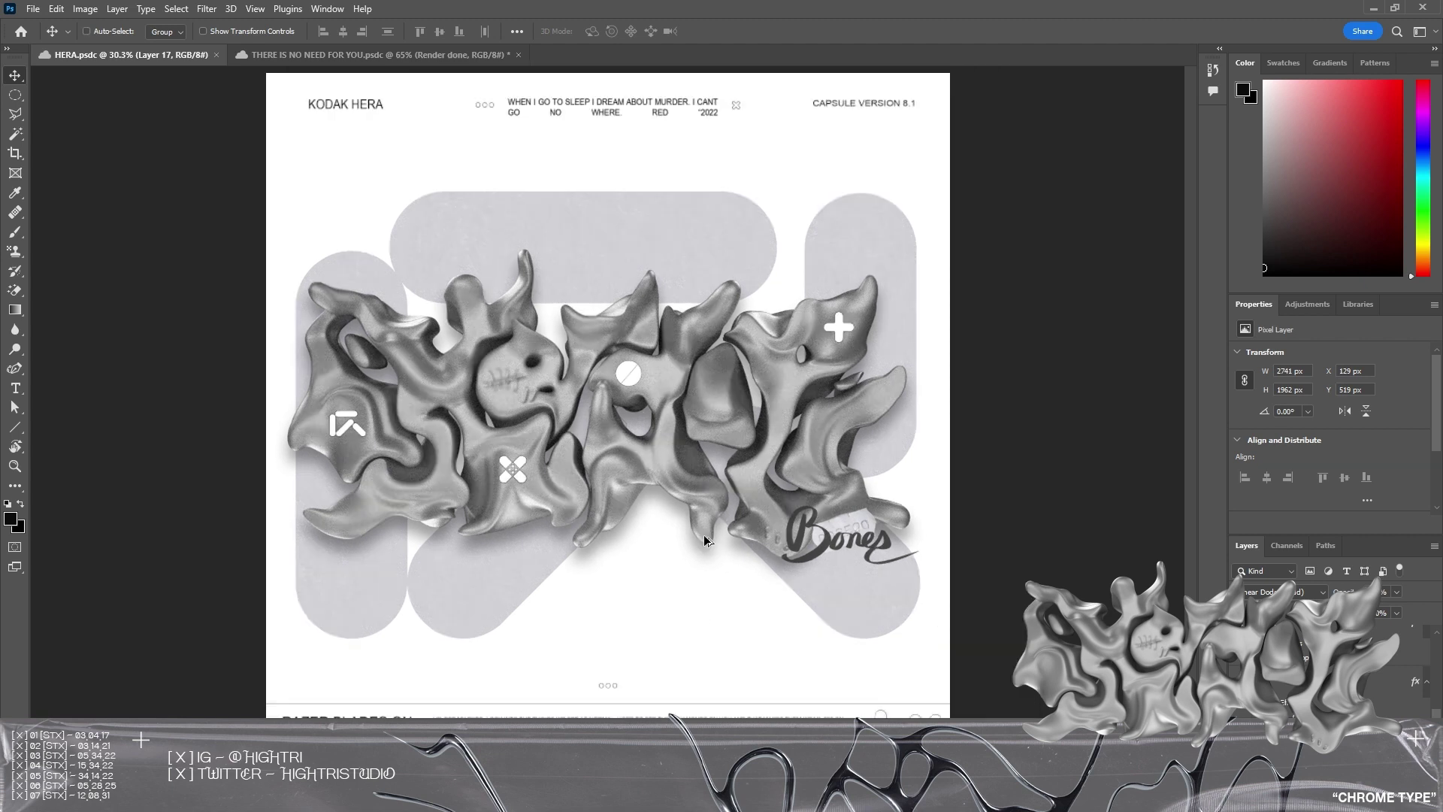
pyautogui.keyDown('alt'); pyautogui.scroll(8, 704, 534); pyautogui.keyUp('alt')
pyautogui.moveTo(786, 635); pyautogui.dragTo(1020, 625)
pyautogui.moveTo(675, 559); pyautogui.dragTo(717, 589)
pyautogui.moveTo(747, 412); pyautogui.dragTo(604, 531)
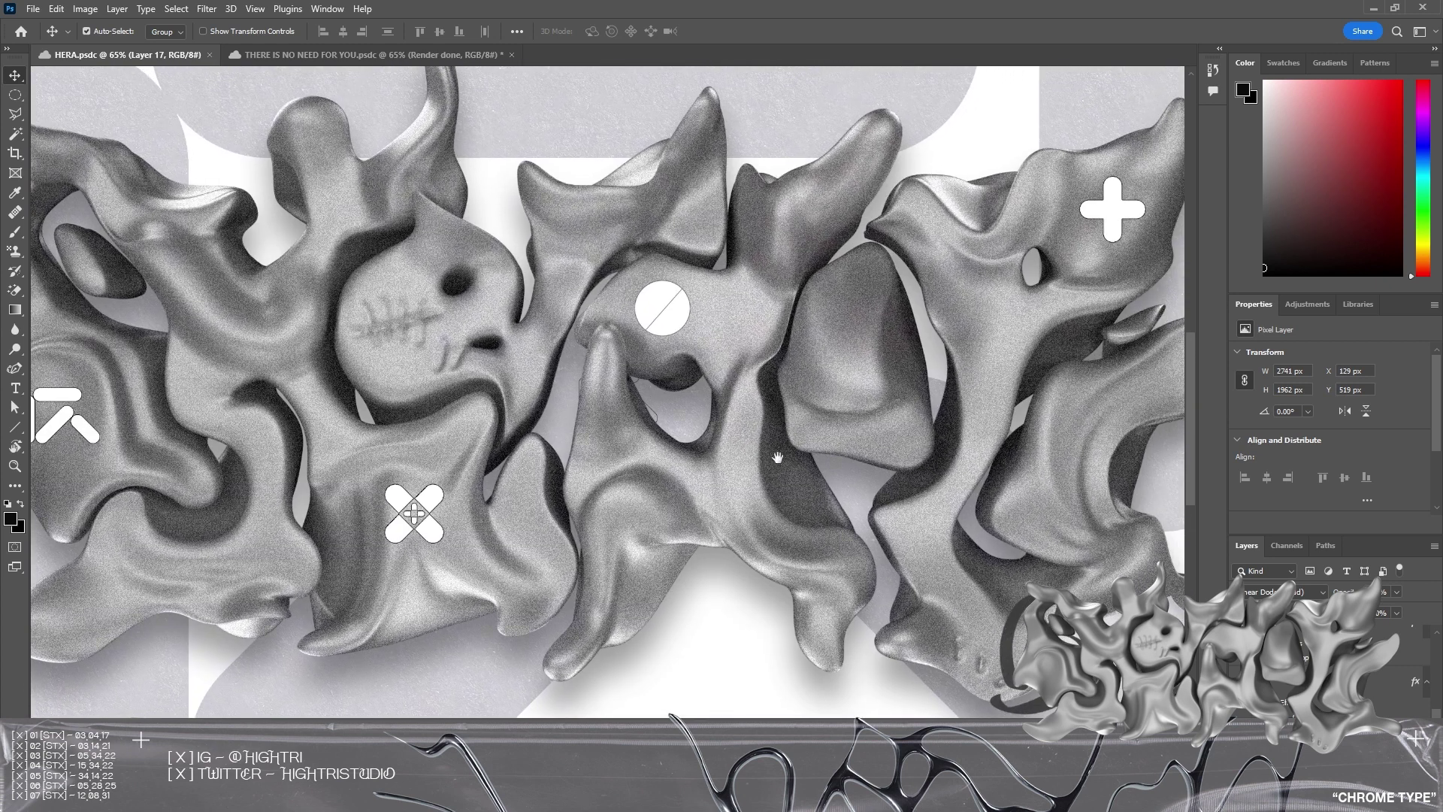
pyautogui.moveTo(740, 510); pyautogui.dragTo(557, 530)
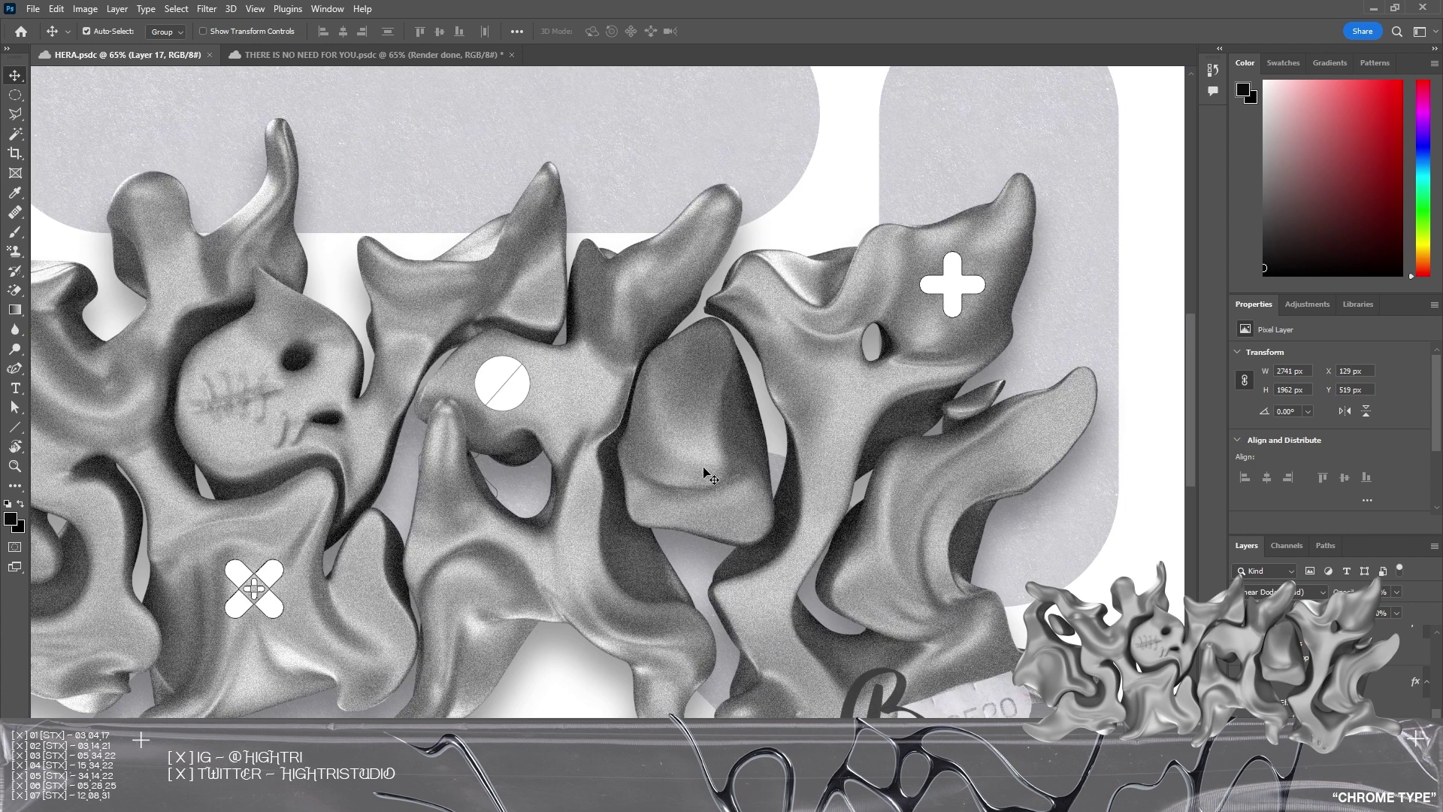
# Preview the handwritten Bones lettering without its Color Overlay in the layer style settings, and cancel the change.
pyautogui.keyDown('alt'); pyautogui.scroll(-4, 705, 467); pyautogui.keyUp('alt')
pyautogui.keyDown('alt'); pyautogui.scroll(-2, 719, 391); pyautogui.keyUp('alt')
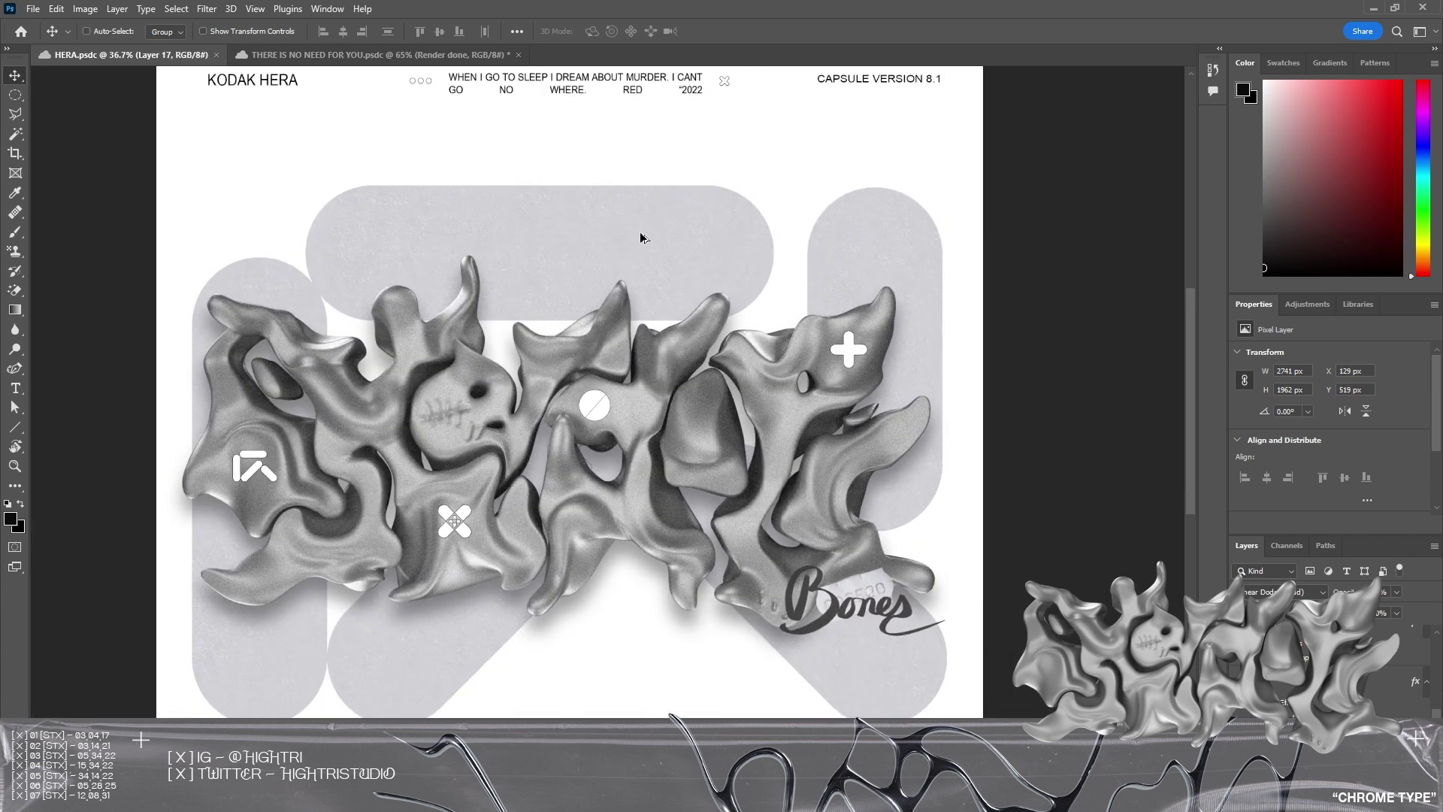
pyautogui.keyDown('alt'); pyautogui.scroll(-1, 744, 316); pyautogui.keyUp('alt')
pyautogui.keyDown('alt'); pyautogui.scroll(2, 713, 320); pyautogui.keyUp('alt')
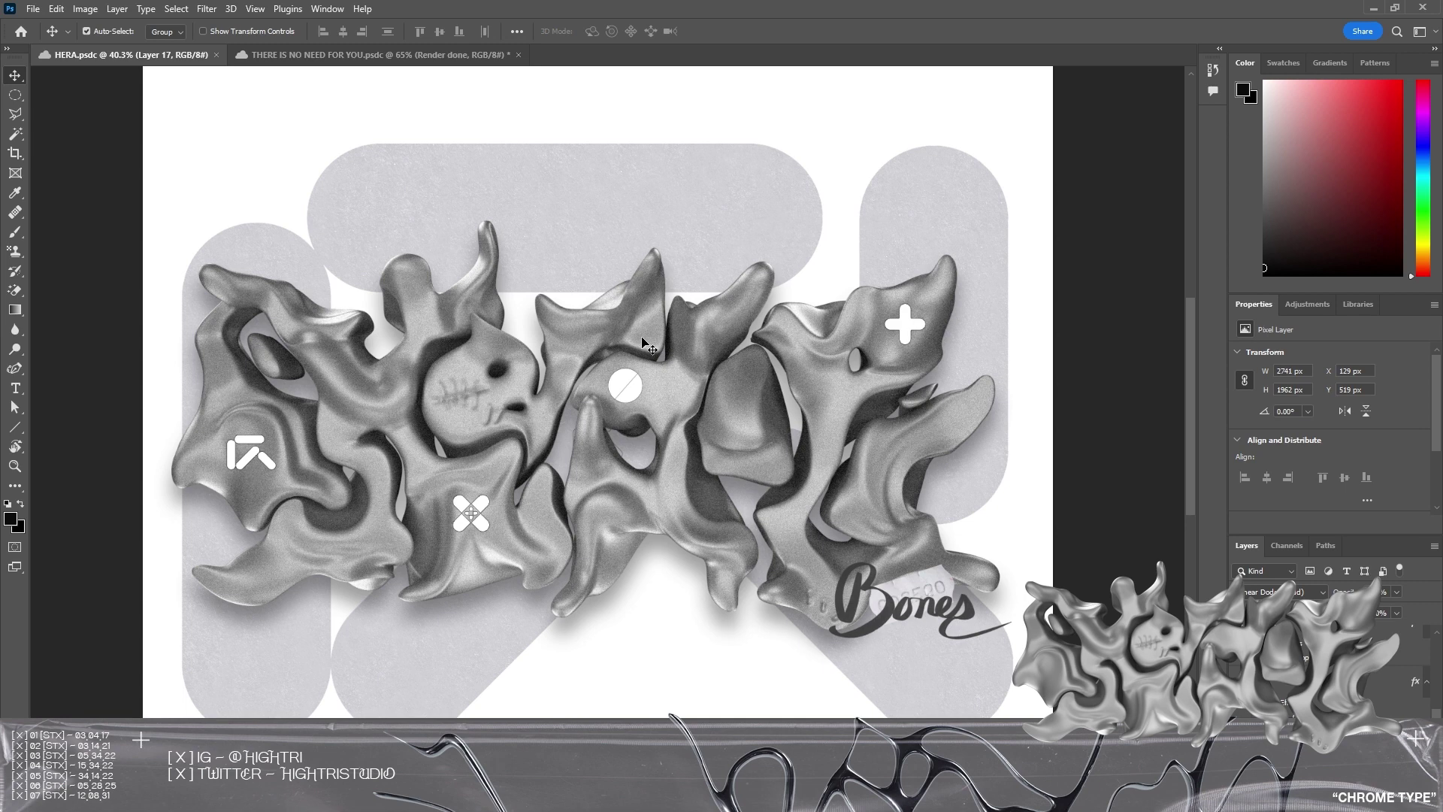
pyautogui.keyDown('alt'); pyautogui.scroll(7, 927, 616); pyautogui.keyUp('alt')
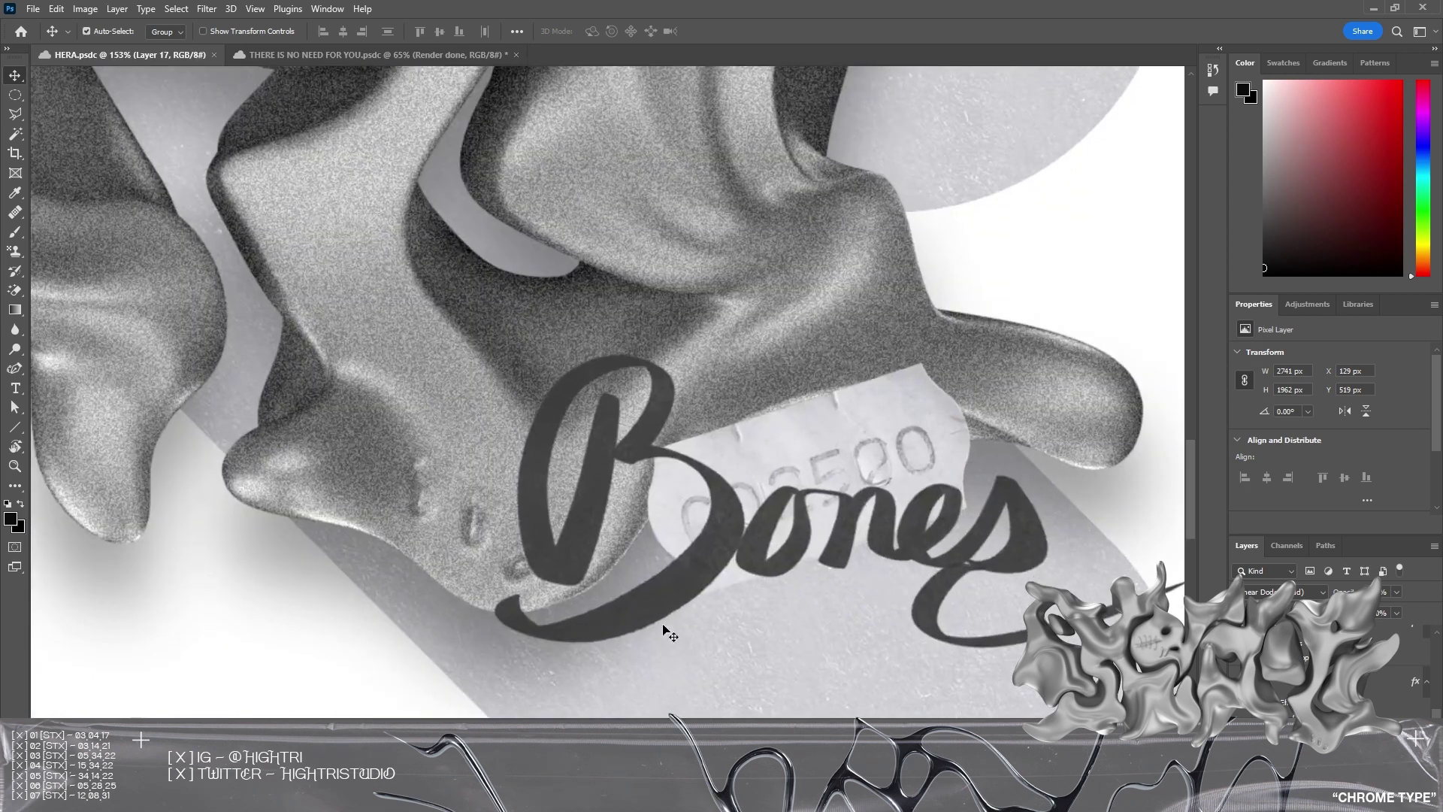
pyautogui.moveTo(844, 519); pyautogui.dragTo(646, 398)
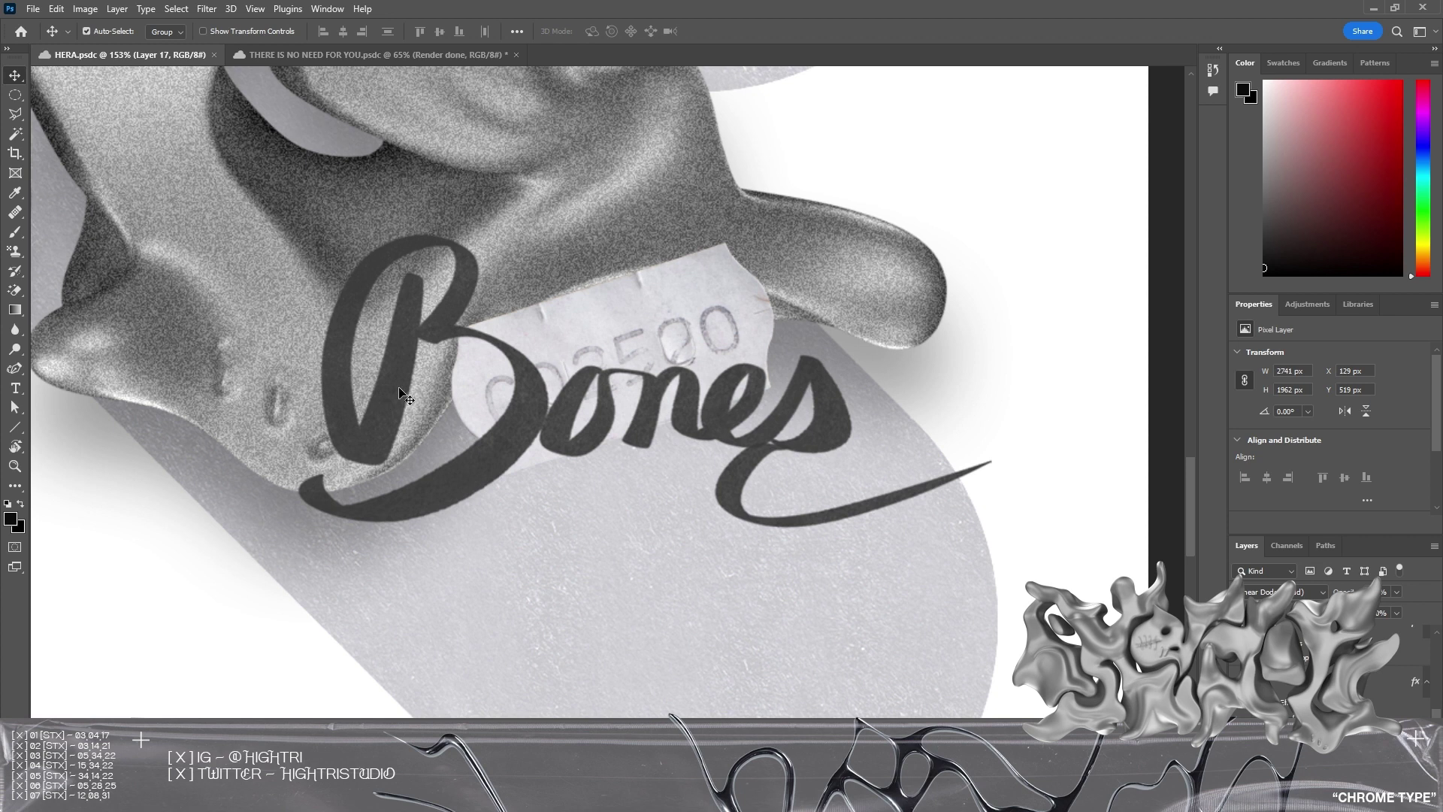
pyautogui.click(485, 473)
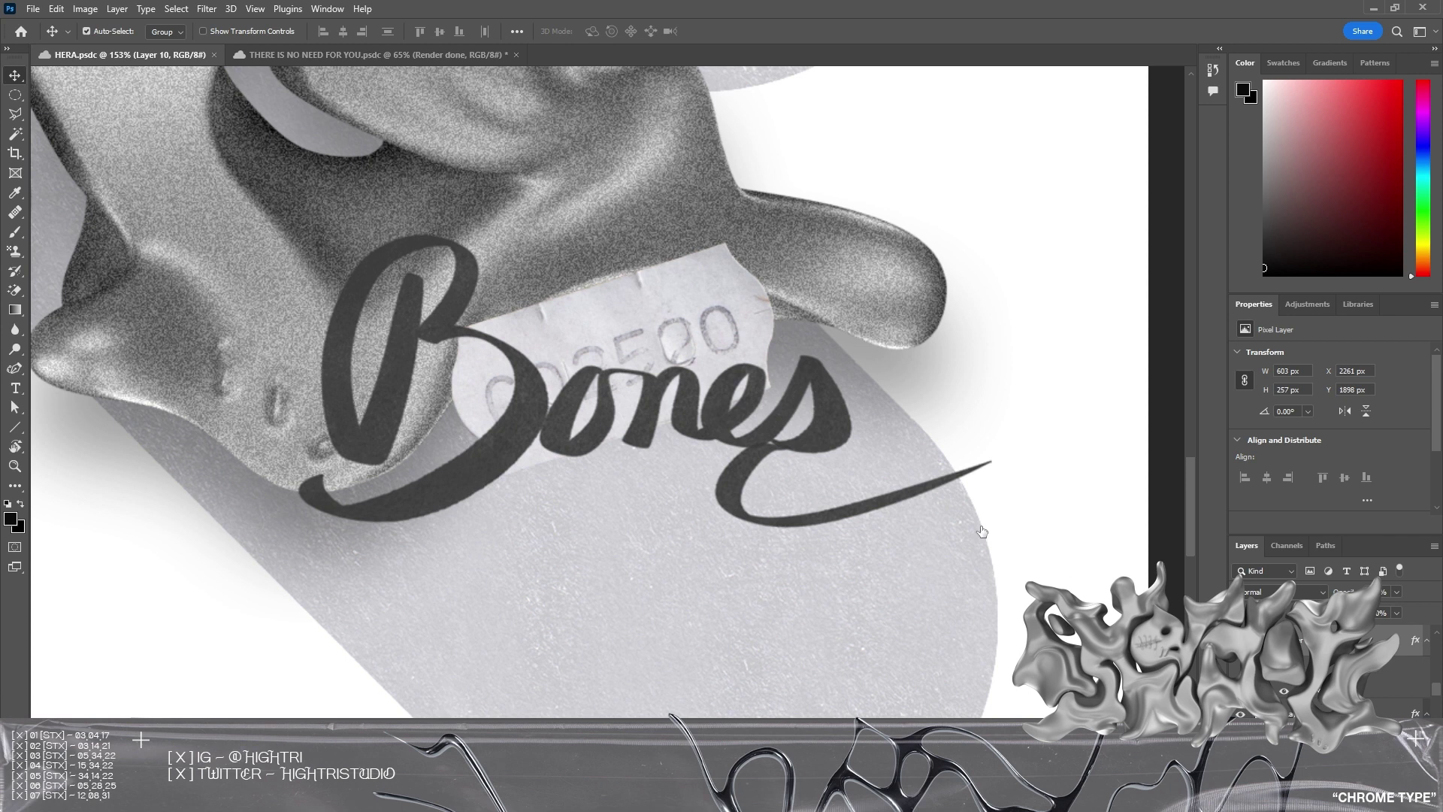
pyautogui.doubleClick(845, 511)
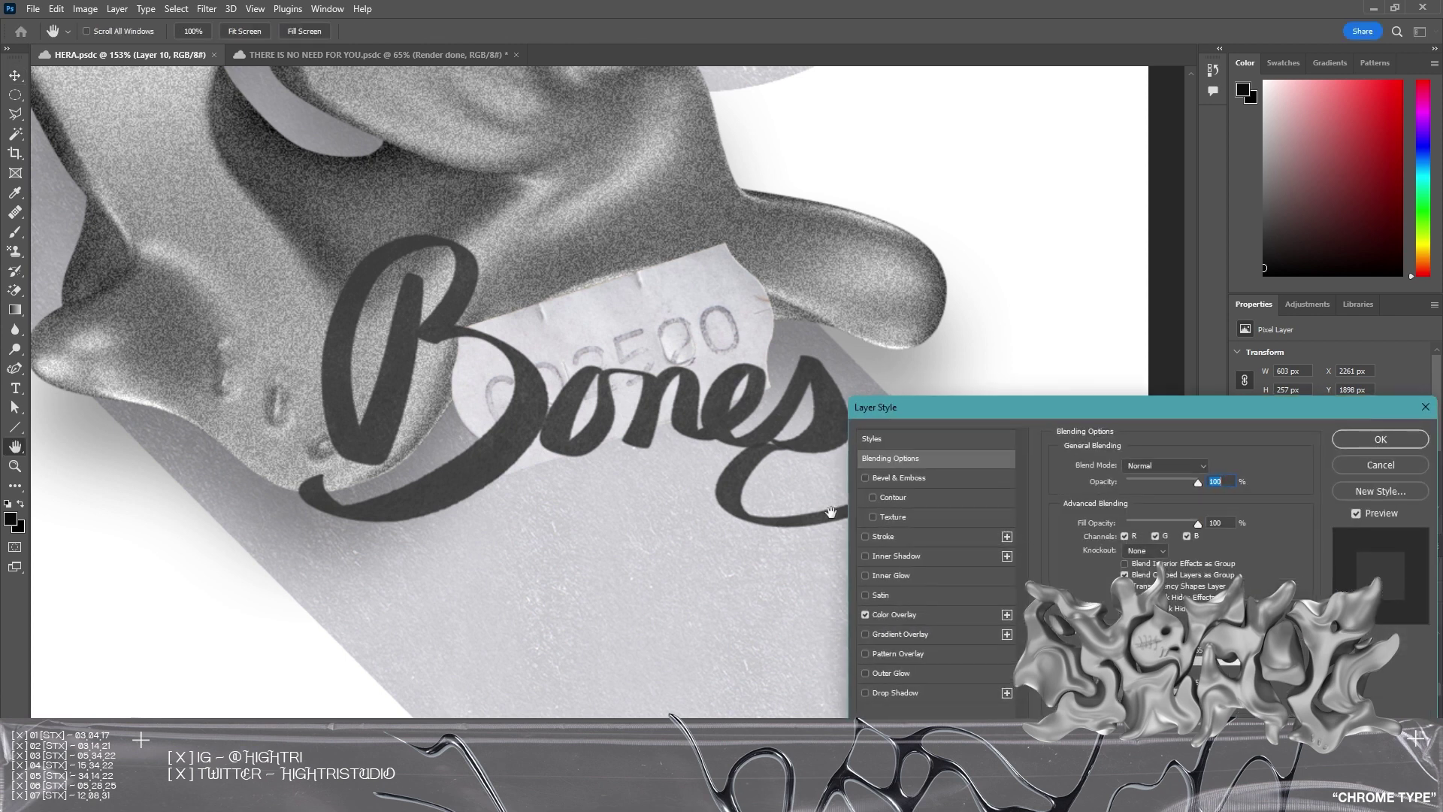
pyautogui.click(864, 615)
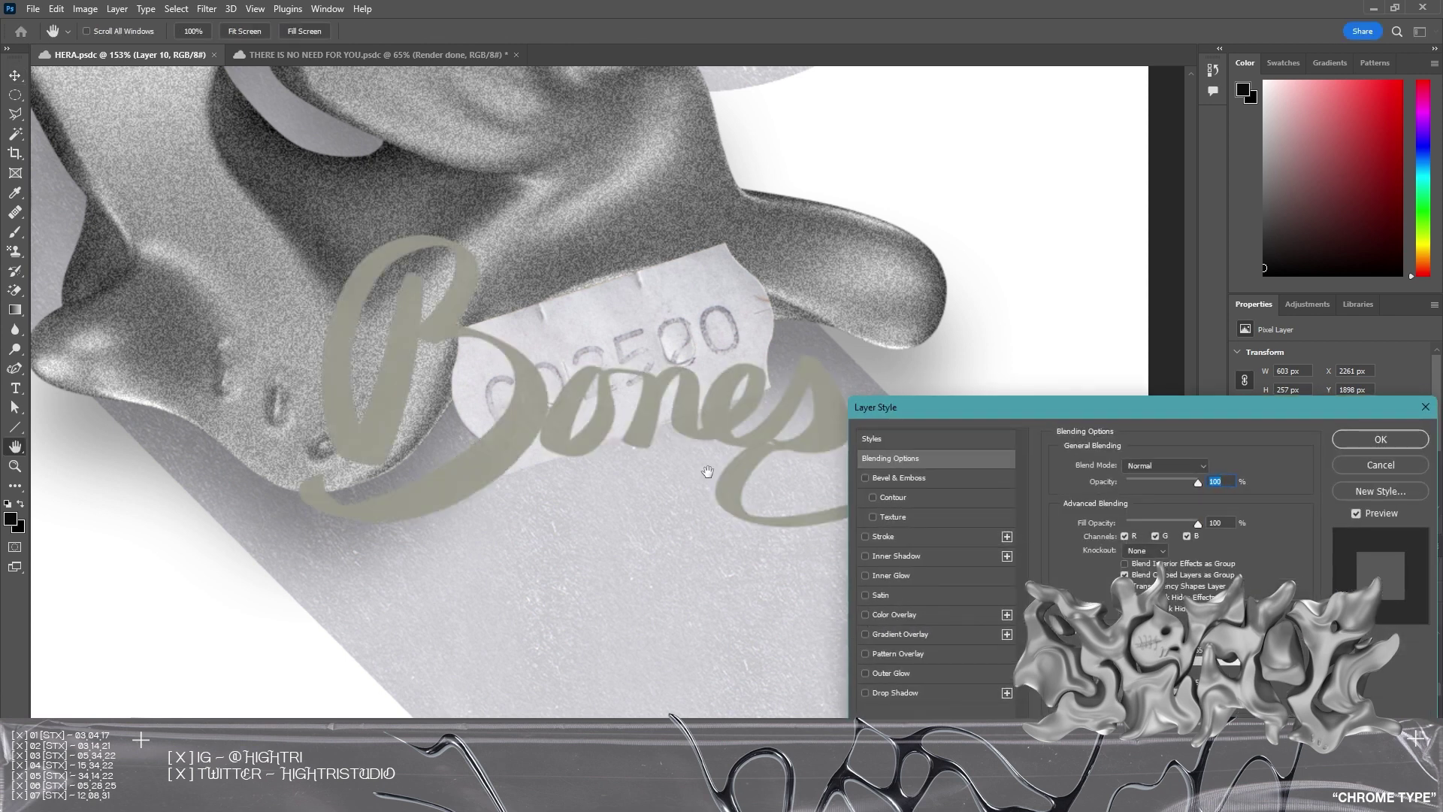
pyautogui.click(1385, 466)
pyautogui.keyDown('alt'); pyautogui.scroll(-3, 622, 409); pyautogui.keyUp('alt')
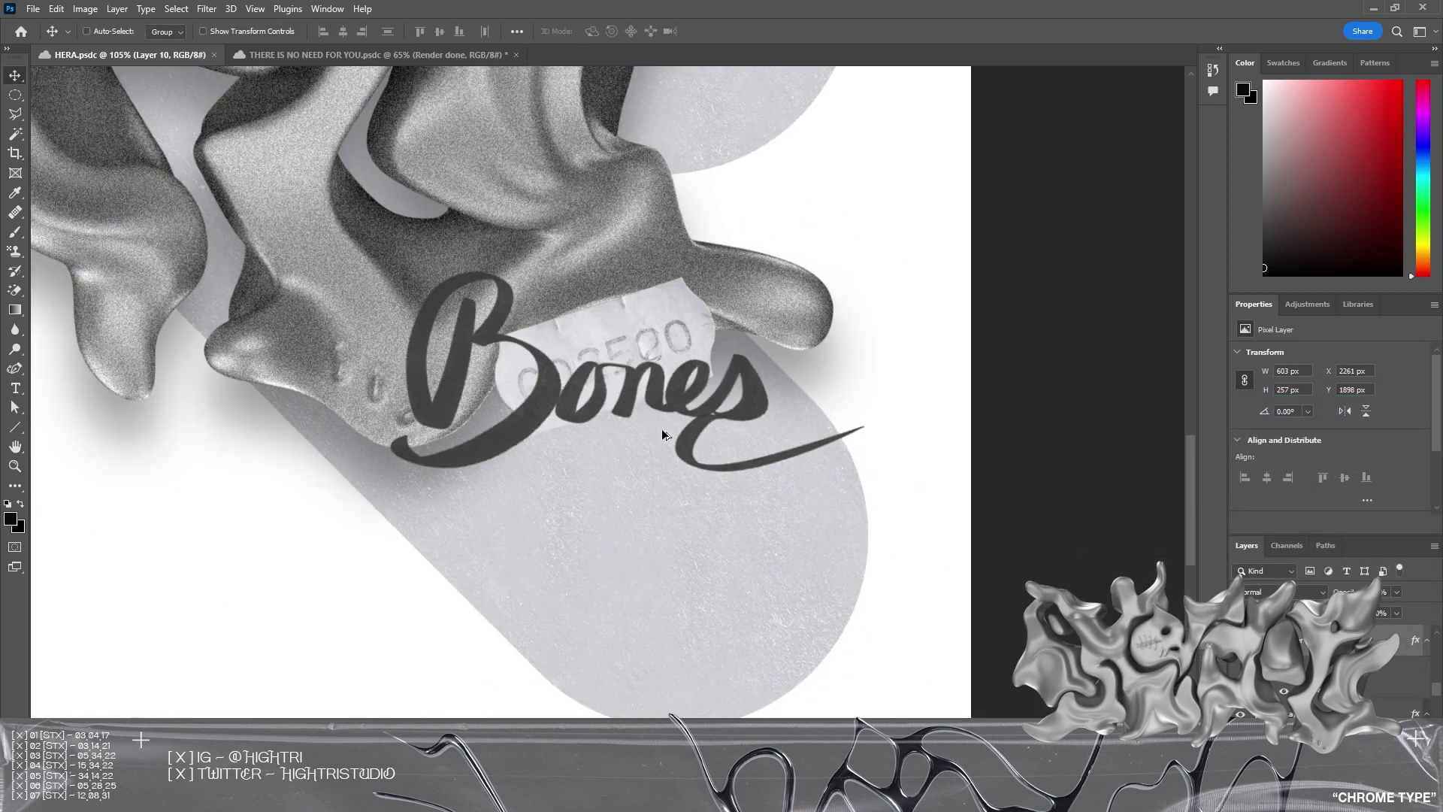
# Try moving the torn paper sticker behind the Bones lettering, and undo the move.
pyautogui.keyDown('alt'); pyautogui.scroll(5, 622, 408); pyautogui.keyUp('alt')
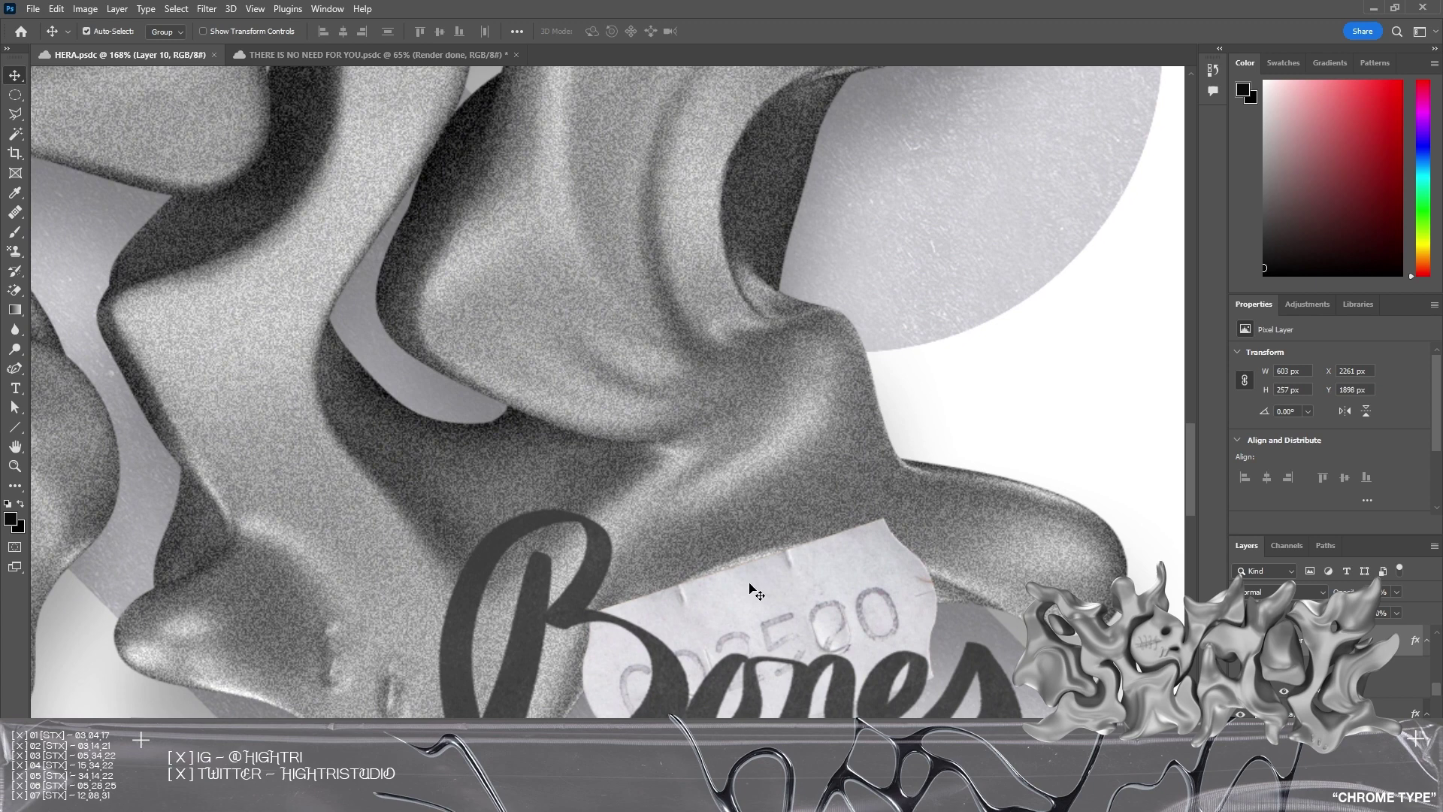
pyautogui.moveTo(857, 616); pyautogui.dragTo(893, 549)
pyautogui.hotkey('ctrl', 'z')
# Examine the grain and soft shadows of the chrome letters around the Bones script and up to the plus symbol.
pyautogui.keyDown('alt'); pyautogui.scroll(-5, 786, 405); pyautogui.keyUp('alt')
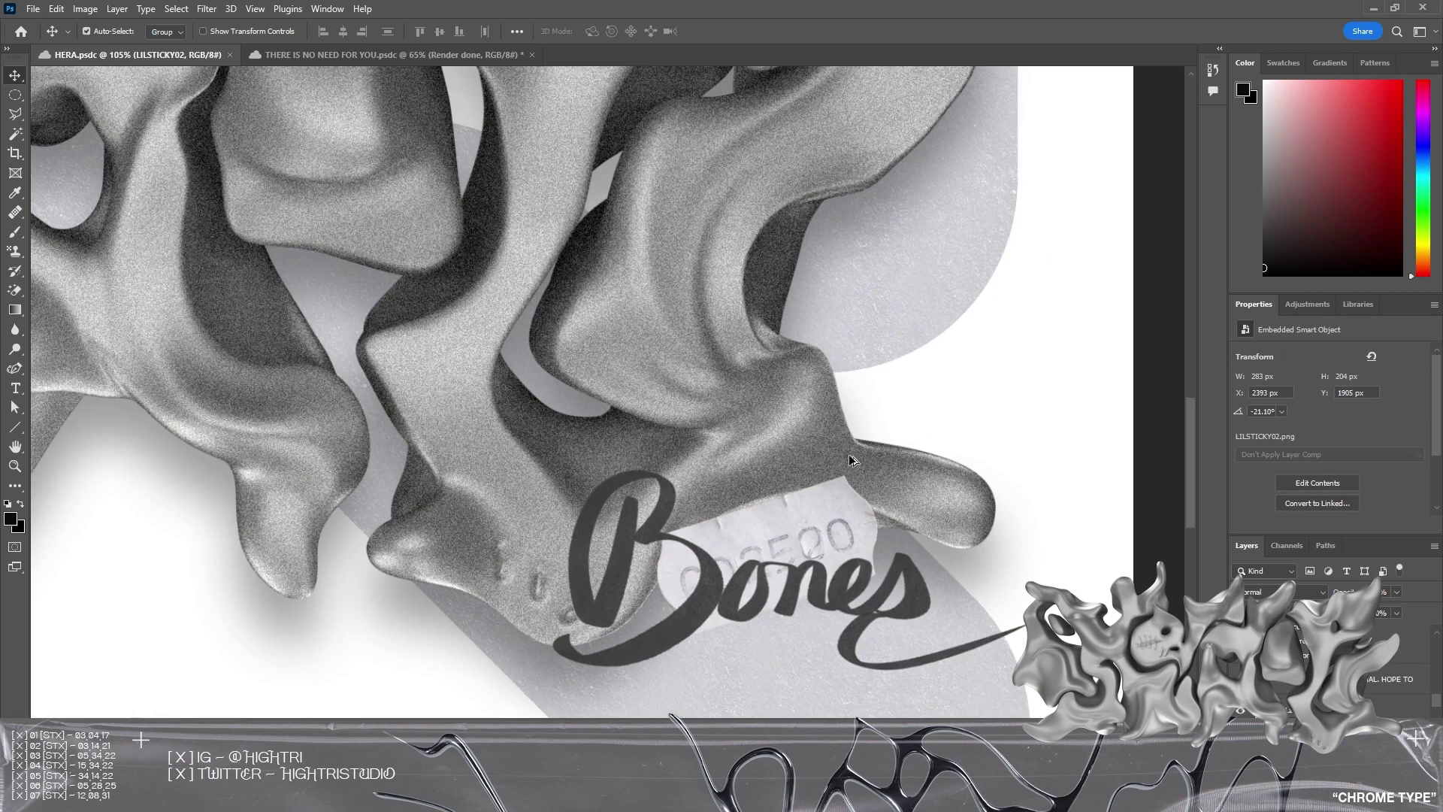
pyautogui.moveTo(647, 241); pyautogui.dragTo(782, 506)
pyautogui.moveTo(833, 403); pyautogui.dragTo(725, 474)
pyautogui.moveTo(662, 394); pyautogui.dragTo(618, 497)
pyautogui.moveTo(749, 203); pyautogui.dragTo(885, 513)
pyautogui.moveTo(550, 437); pyautogui.dragTo(624, 431)
pyautogui.keyDown('alt'); pyautogui.scroll(-5, 556, 421); pyautogui.keyUp('alt')
pyautogui.keyDown('alt'); pyautogui.scroll(4, 740, 462); pyautogui.keyUp('alt')
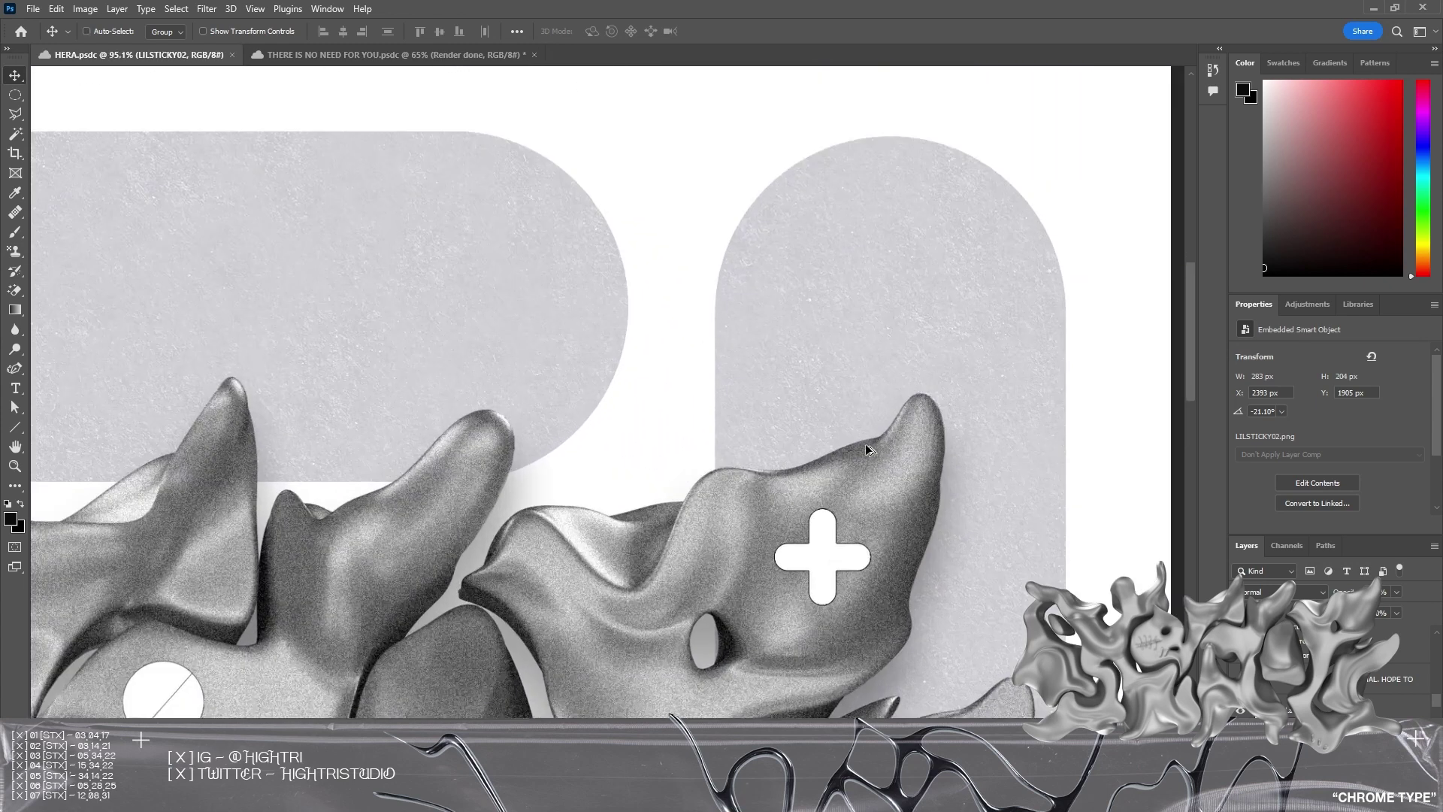
# Inspect the speckled texture of the rounded grey shapes behind the chrome lettering, close up and across the poster.
pyautogui.keyDown('alt'); pyautogui.scroll(5, 914, 345); pyautogui.keyUp('alt')
pyautogui.moveTo(491, 439); pyautogui.dragTo(940, 556)
pyautogui.moveTo(466, 443); pyautogui.dragTo(1082, 472)
pyautogui.moveTo(409, 547); pyautogui.dragTo(1184, 448)
pyautogui.moveTo(950, 506); pyautogui.dragTo(1072, 369)
pyautogui.moveTo(805, 515); pyautogui.dragTo(835, 140)
pyautogui.moveTo(711, 499); pyautogui.dragTo(719, 345)
pyautogui.keyDown('alt'); pyautogui.scroll(-6, 841, 543); pyautogui.keyUp('alt')
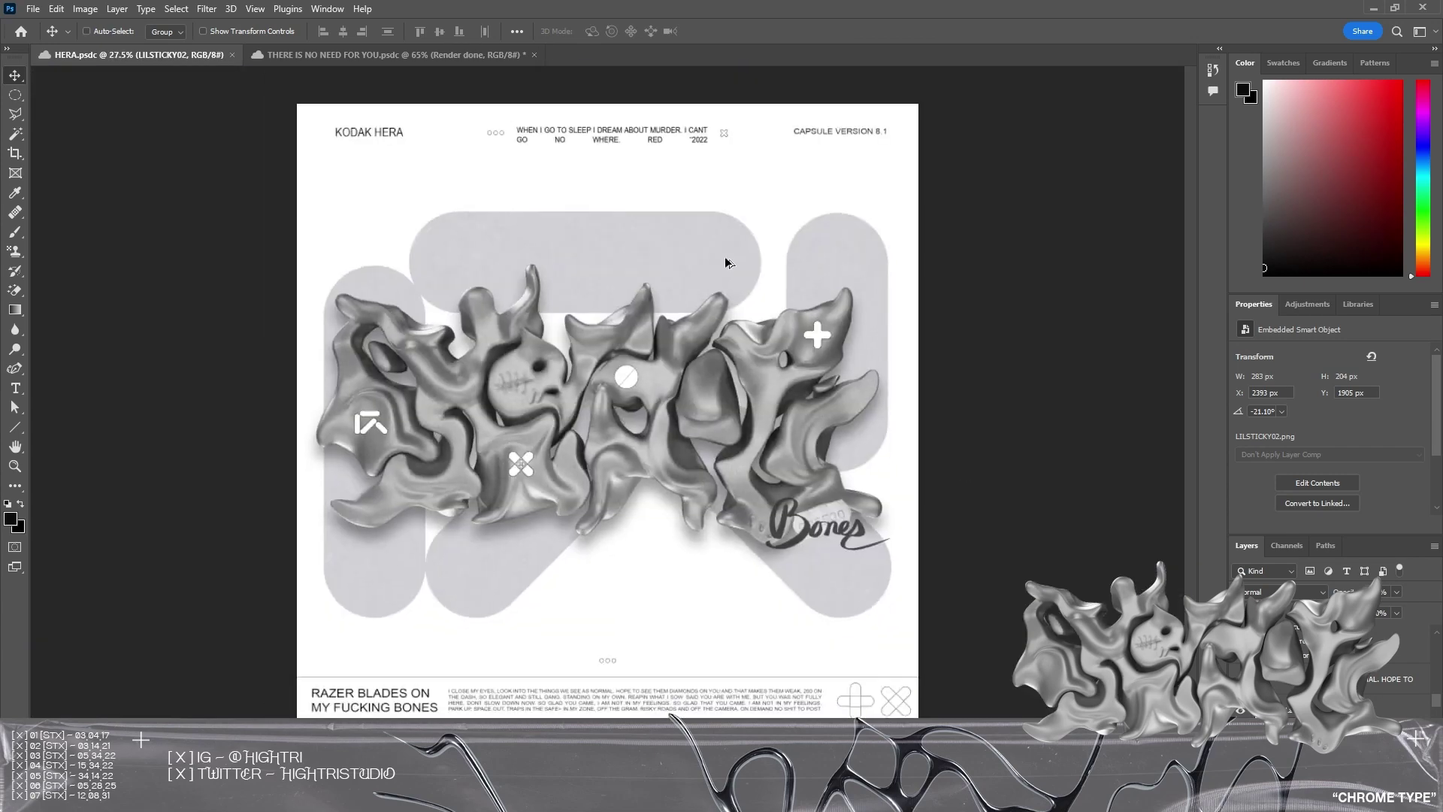
# Examine how the chrome lettering, its white symbols and the grey background shapes work together on the poster.
pyautogui.keyDown('alt'); pyautogui.scroll(5, 766, 401); pyautogui.keyUp('alt')
pyautogui.keyDown('alt'); pyautogui.scroll(-2, 963, 488); pyautogui.keyUp('alt')
pyautogui.keyDown('alt'); pyautogui.scroll(1, 844, 472); pyautogui.keyUp('alt')
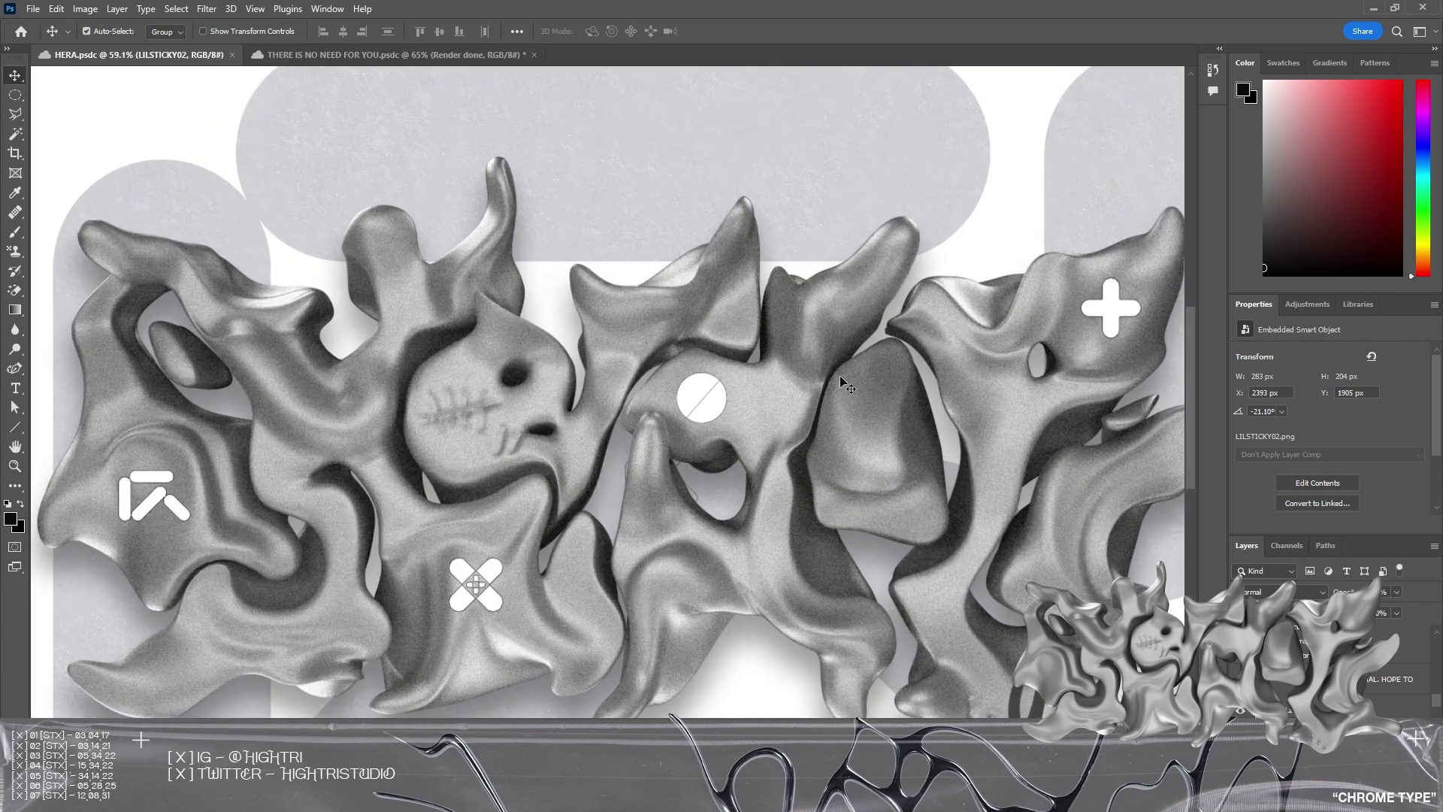
pyautogui.moveTo(866, 330); pyautogui.dragTo(726, 493)
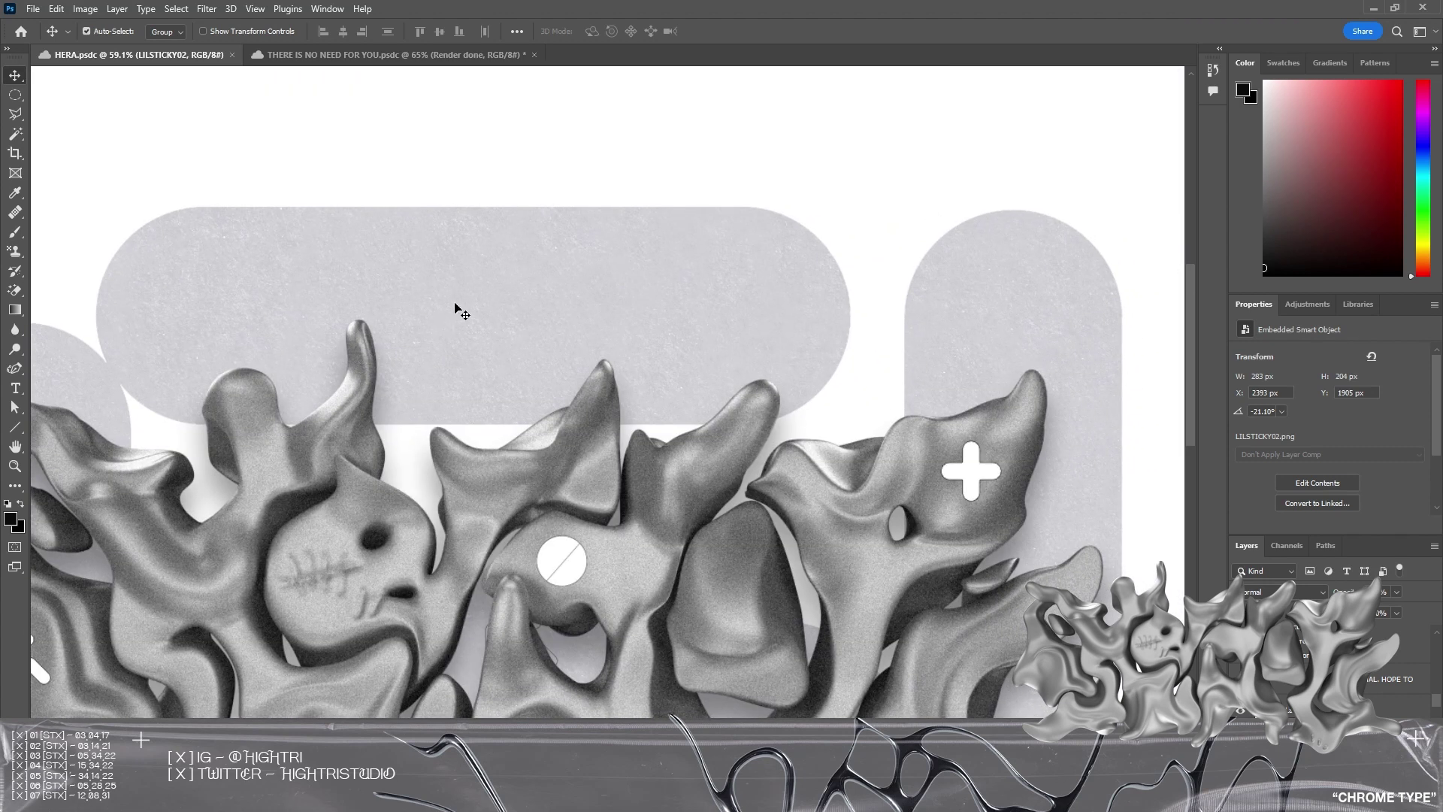
pyautogui.keyDown('alt'); pyautogui.scroll(-2, 454, 307); pyautogui.keyUp('alt')
pyautogui.keyDown('alt'); pyautogui.scroll(2, 376, 589); pyautogui.keyUp('alt')
pyautogui.moveTo(546, 592); pyautogui.dragTo(652, 515)
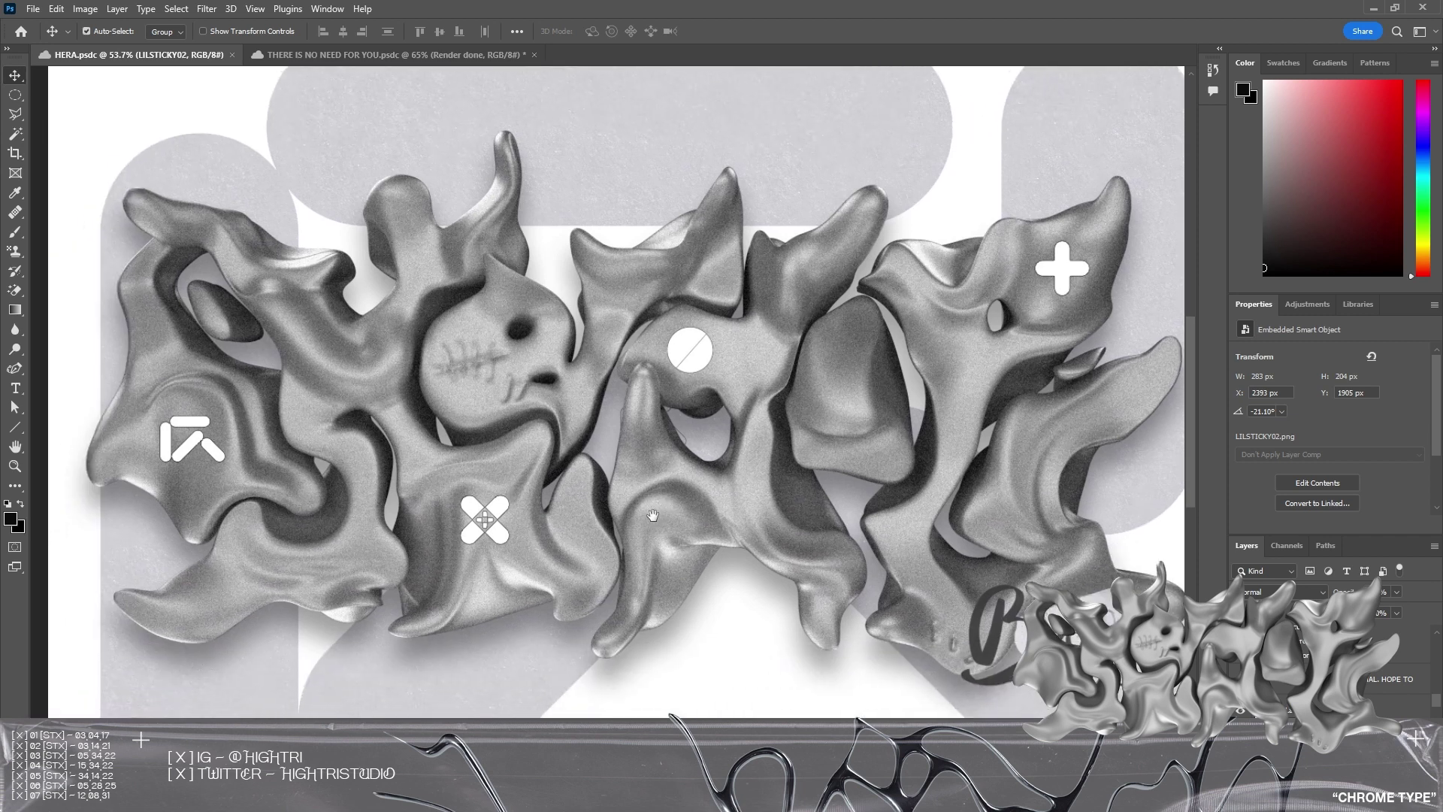
# Try shifting and hiding the chrome lettering layer, undoing each change.
pyautogui.moveTo(398, 638); pyautogui.dragTo(365, 589)
pyautogui.hotkey('ctrl', 'z')
pyautogui.keyDown('alt'); pyautogui.scroll(2, 454, 556); pyautogui.keyUp('alt')
pyautogui.moveTo(653, 605); pyautogui.dragTo(683, 517)
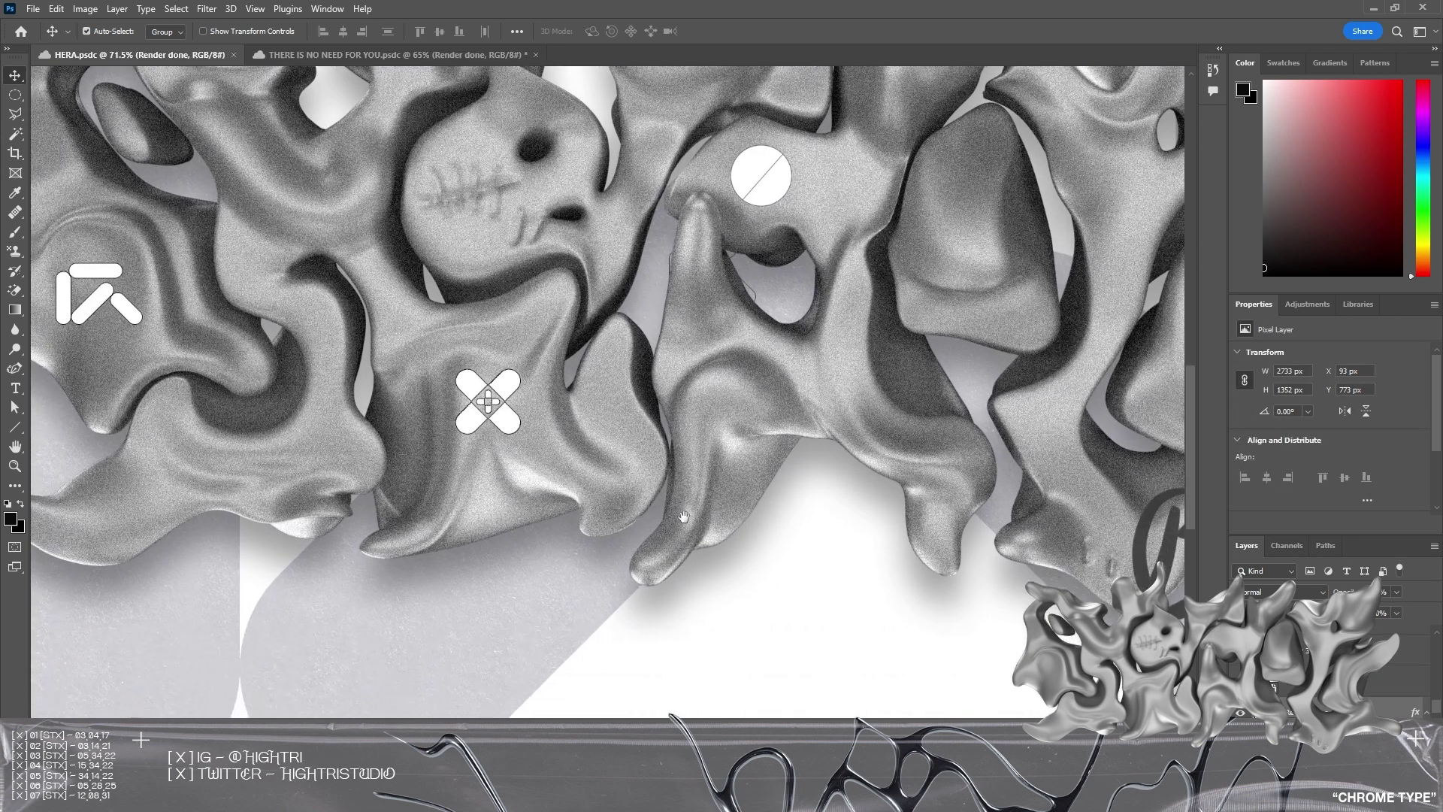
pyautogui.scroll(-2, 1328, 669)
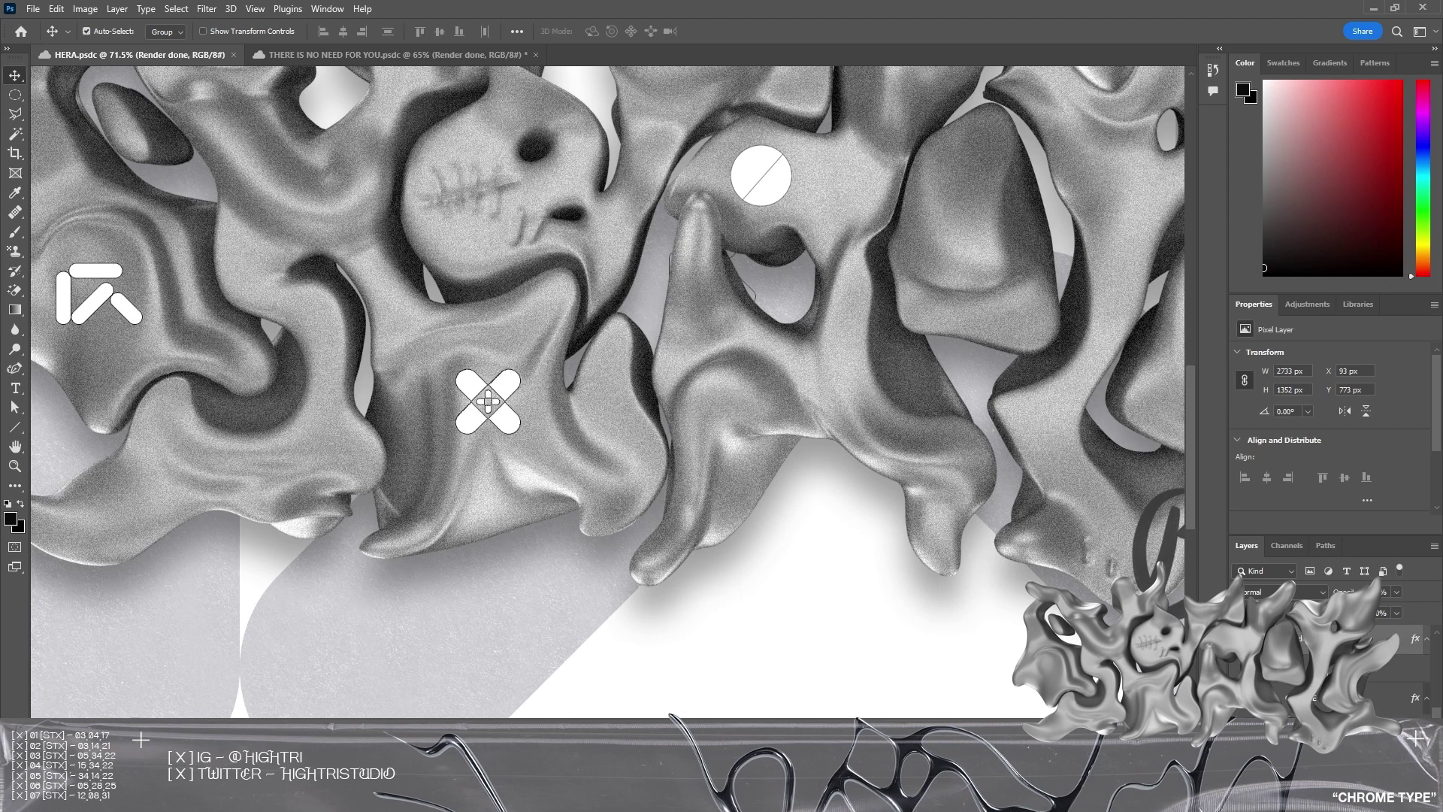
pyautogui.hotkey('ctrl', ',')
pyautogui.hotkey('ctrl', 'z')
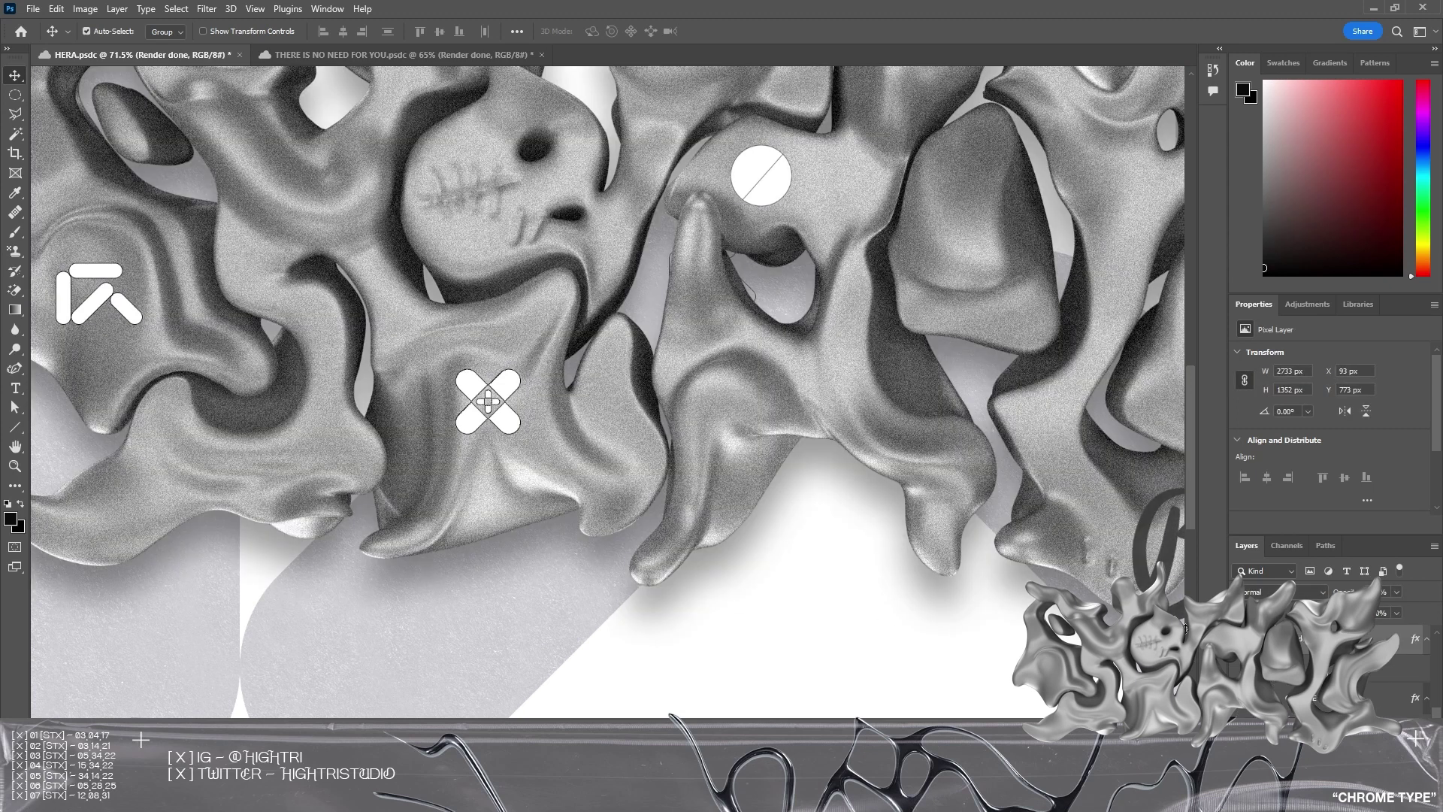
# Examine the poster's full layout and the three small outlined circles above the footer line.
pyautogui.hotkey('ctrl', '0')
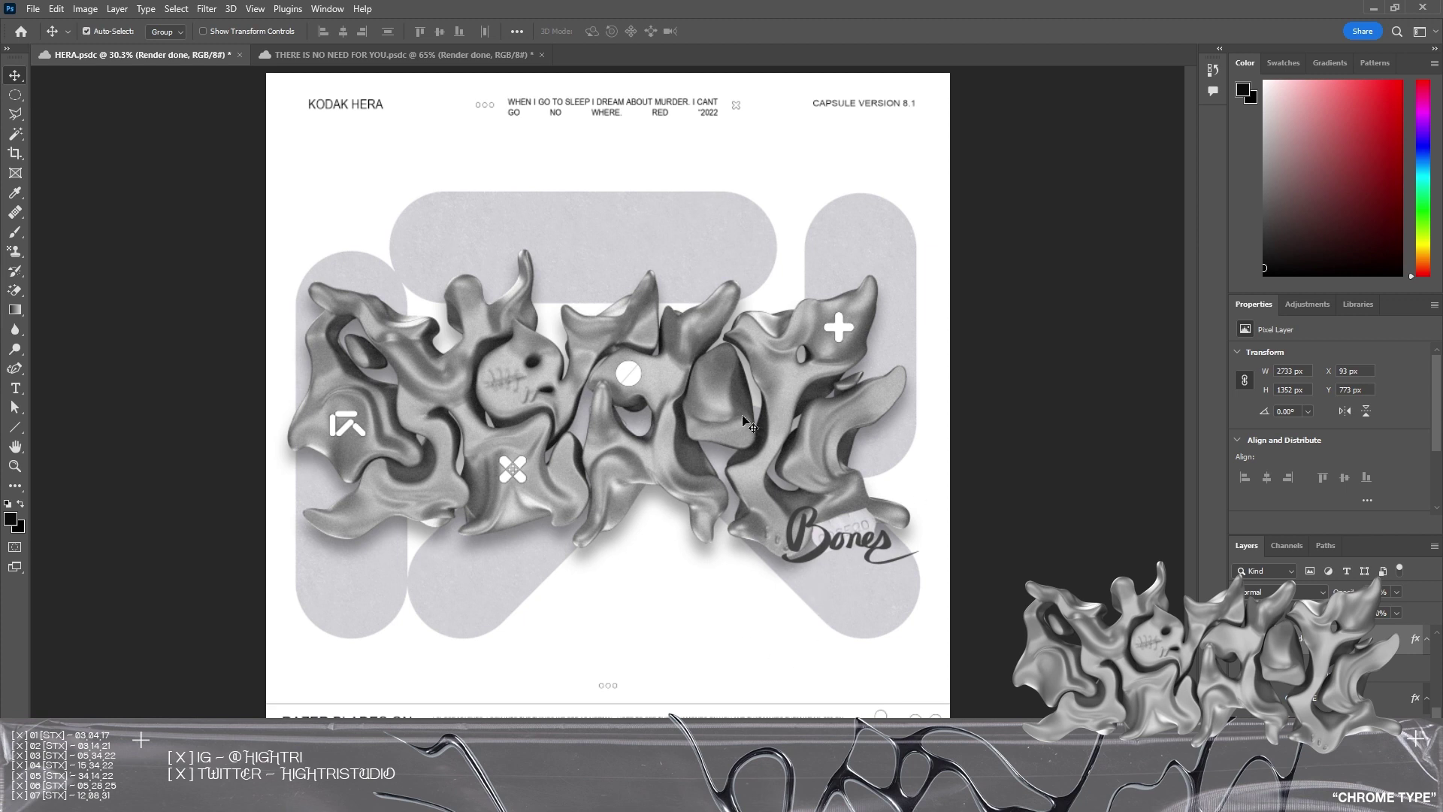
pyautogui.keyDown('alt'); pyautogui.scroll(1, 613, 395); pyautogui.keyUp('alt')
pyautogui.keyDown('alt'); pyautogui.scroll(3, 672, 584); pyautogui.keyUp('alt')
pyautogui.scroll(-5, 689, 564)
pyautogui.keyDown('alt'); pyautogui.scroll(-5, 674, 470); pyautogui.keyUp('alt')
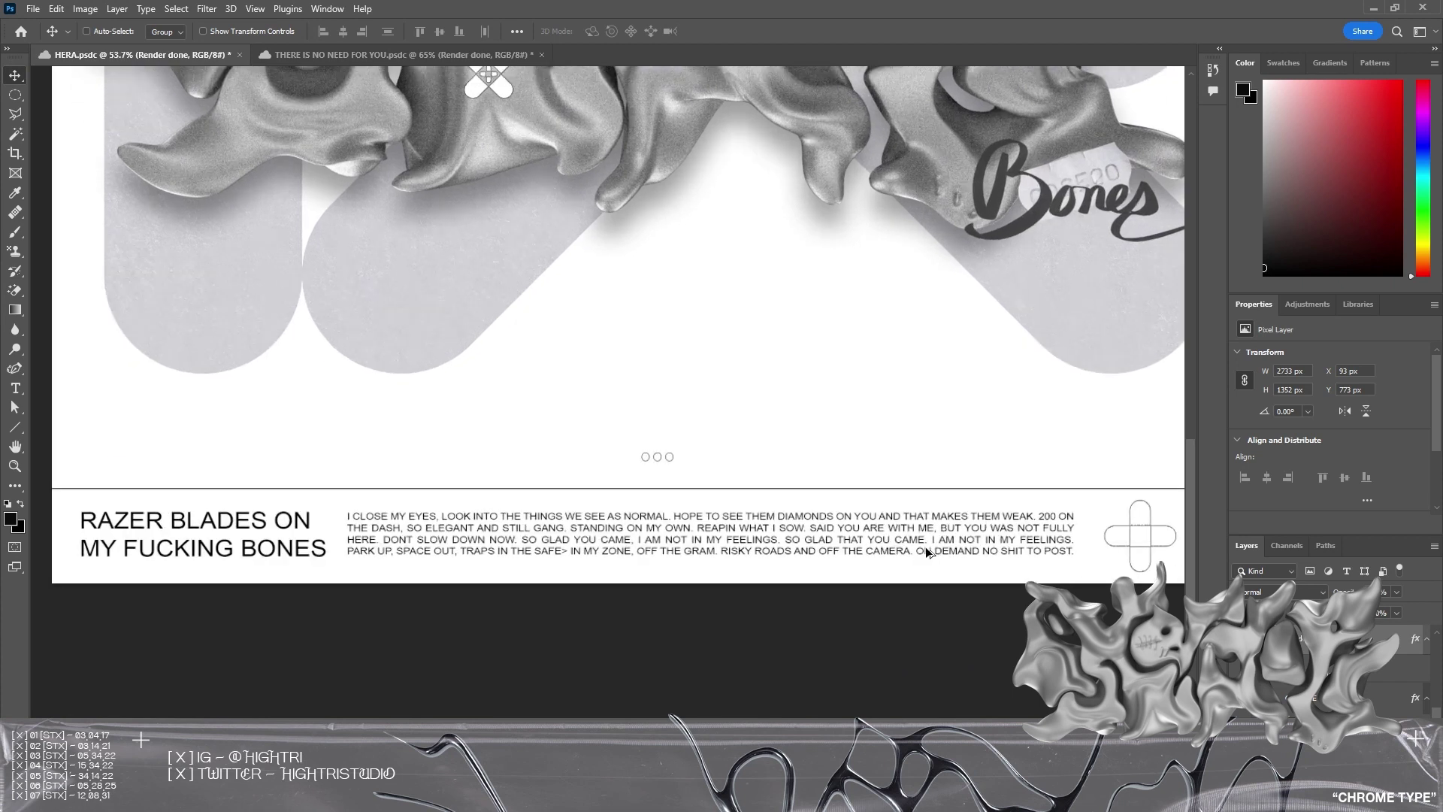
pyautogui.keyDown('alt'); pyautogui.scroll(7, 905, 542); pyautogui.keyUp('alt')
pyautogui.moveTo(556, 446); pyautogui.dragTo(637, 449)
pyautogui.keyDown('alt'); pyautogui.scroll(5, 534, 413); pyautogui.keyUp('alt')
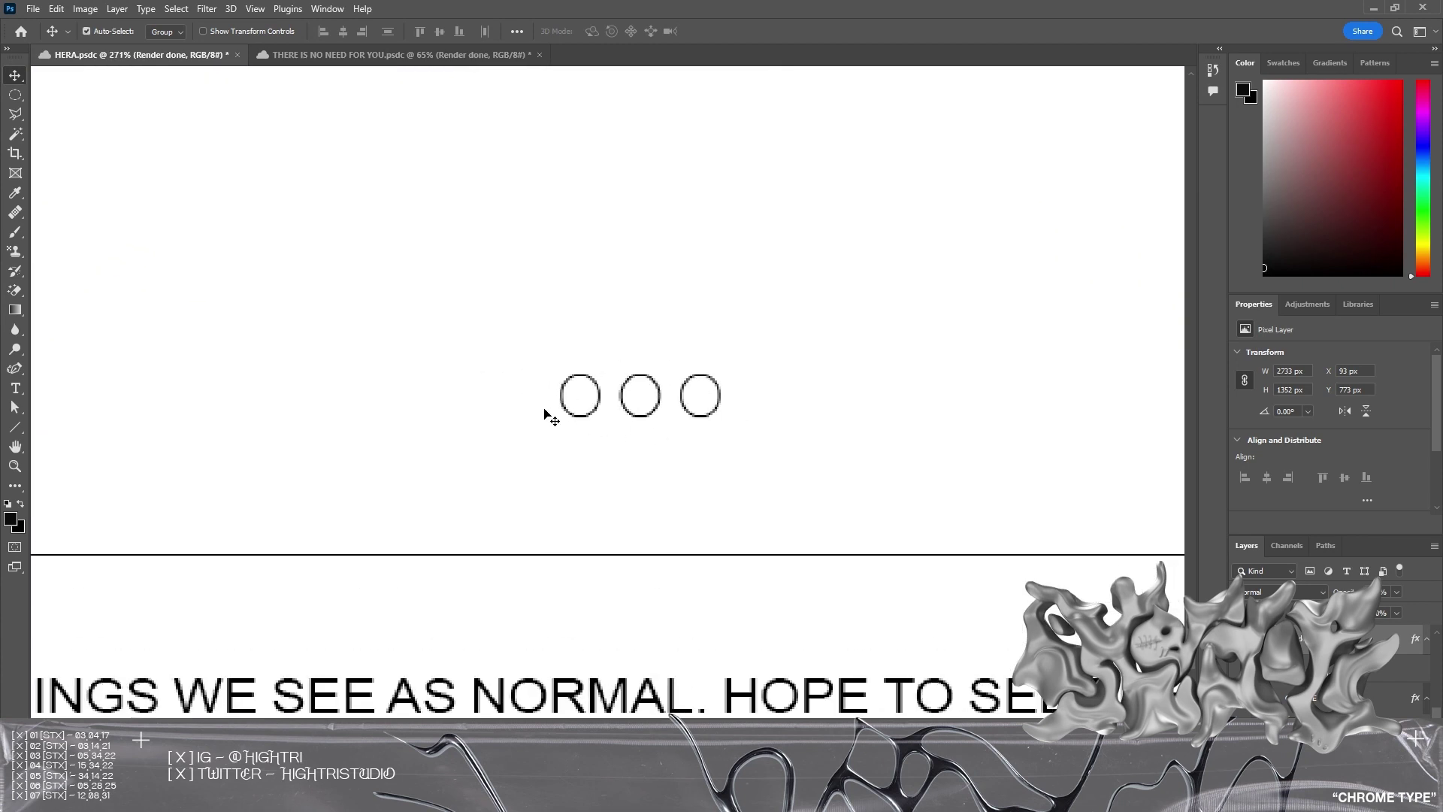
pyautogui.keyDown('alt'); pyautogui.scroll(-3, 579, 505); pyautogui.keyUp('alt')
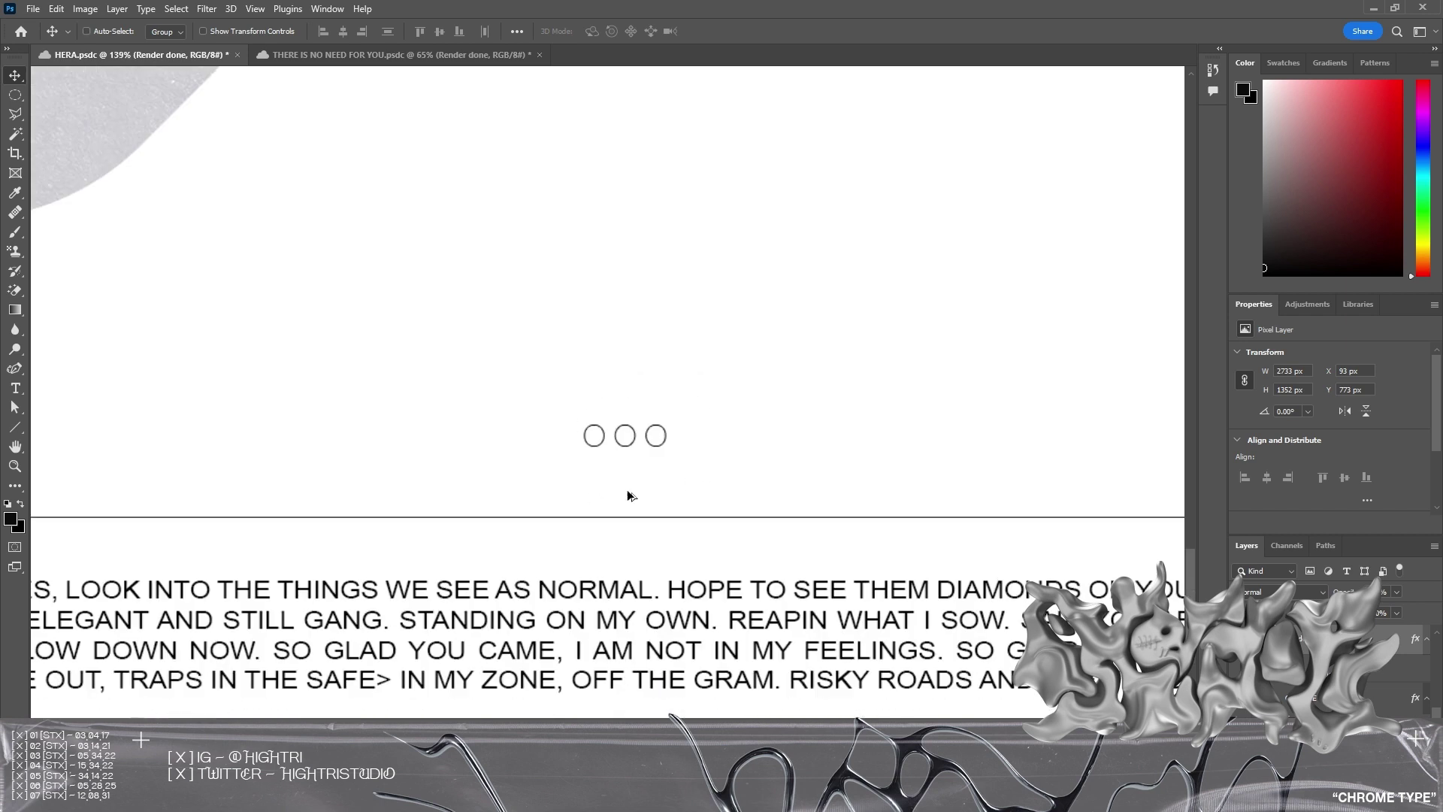
# Review the footer's headline, justified lyric paragraph and outlined cross symbols.
pyautogui.keyDown('alt'); pyautogui.scroll(-4, 659, 487); pyautogui.keyUp('alt')
pyautogui.keyDown('alt'); pyautogui.scroll(3, 172, 619); pyautogui.keyUp('alt')
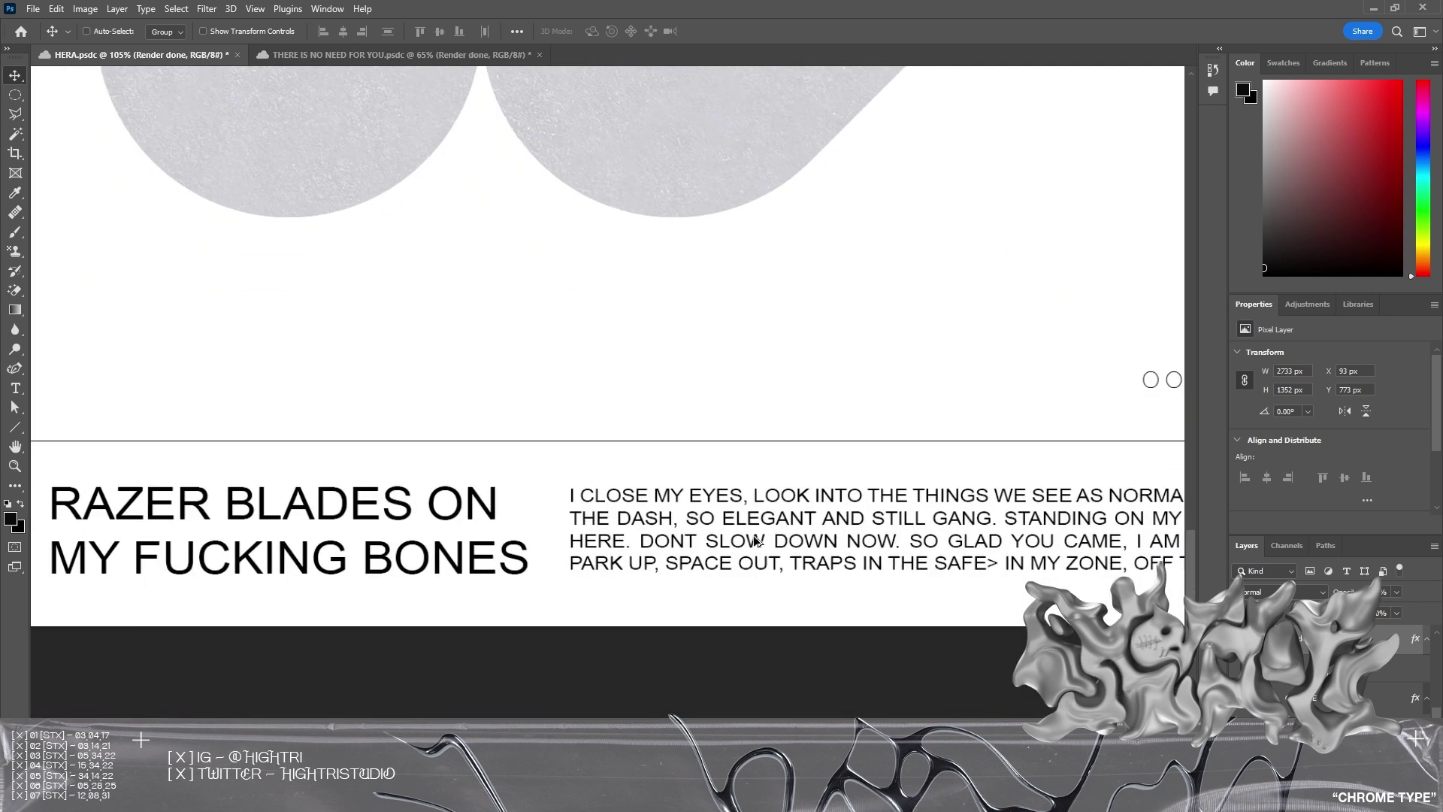
pyautogui.keyDown('alt'); pyautogui.scroll(-2, 695, 539); pyautogui.keyUp('alt')
pyautogui.moveTo(940, 584); pyautogui.dragTo(418, 593)
pyautogui.moveTo(242, 510); pyautogui.dragTo(351, 506)
pyautogui.moveTo(876, 550); pyautogui.dragTo(755, 556)
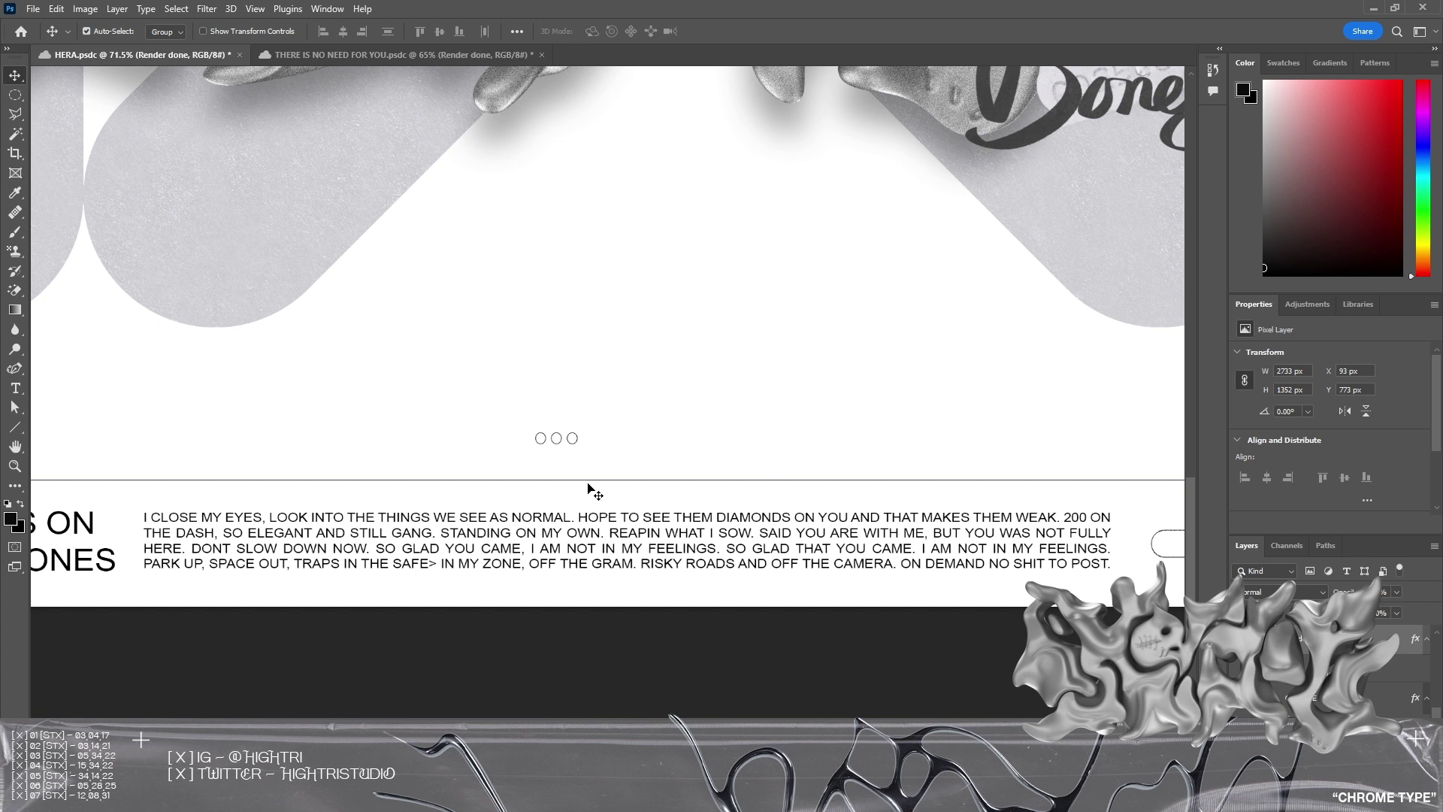
pyautogui.keyDown('alt'); pyautogui.scroll(-1, 601, 492); pyautogui.keyUp('alt')
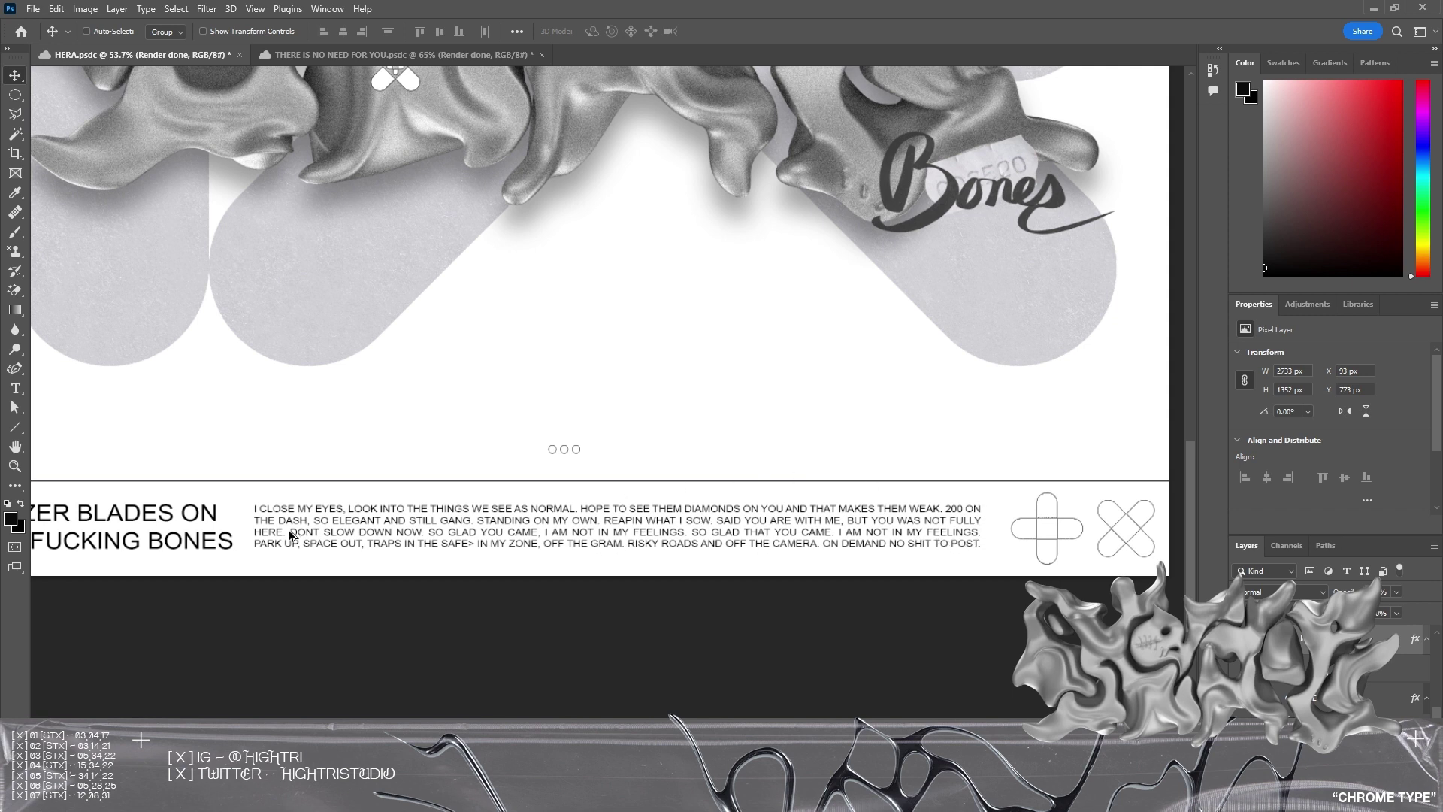
# Examine the poster's header texts, the small outlined cross and the three circles between them.
pyautogui.keyDown('ctrl'); pyautogui.moveTo(924, 380); pyautogui.dragTo(858, 692); pyautogui.keyUp('ctrl')
pyautogui.moveTo(756, 185); pyautogui.dragTo(749, 478)
pyautogui.scroll(2, 749, 478)
pyautogui.keyDown('alt'); pyautogui.scroll(4, 409, 328); pyautogui.keyUp('alt')
pyautogui.moveTo(922, 426); pyautogui.dragTo(480, 444)
pyautogui.moveTo(795, 419); pyautogui.dragTo(451, 456)
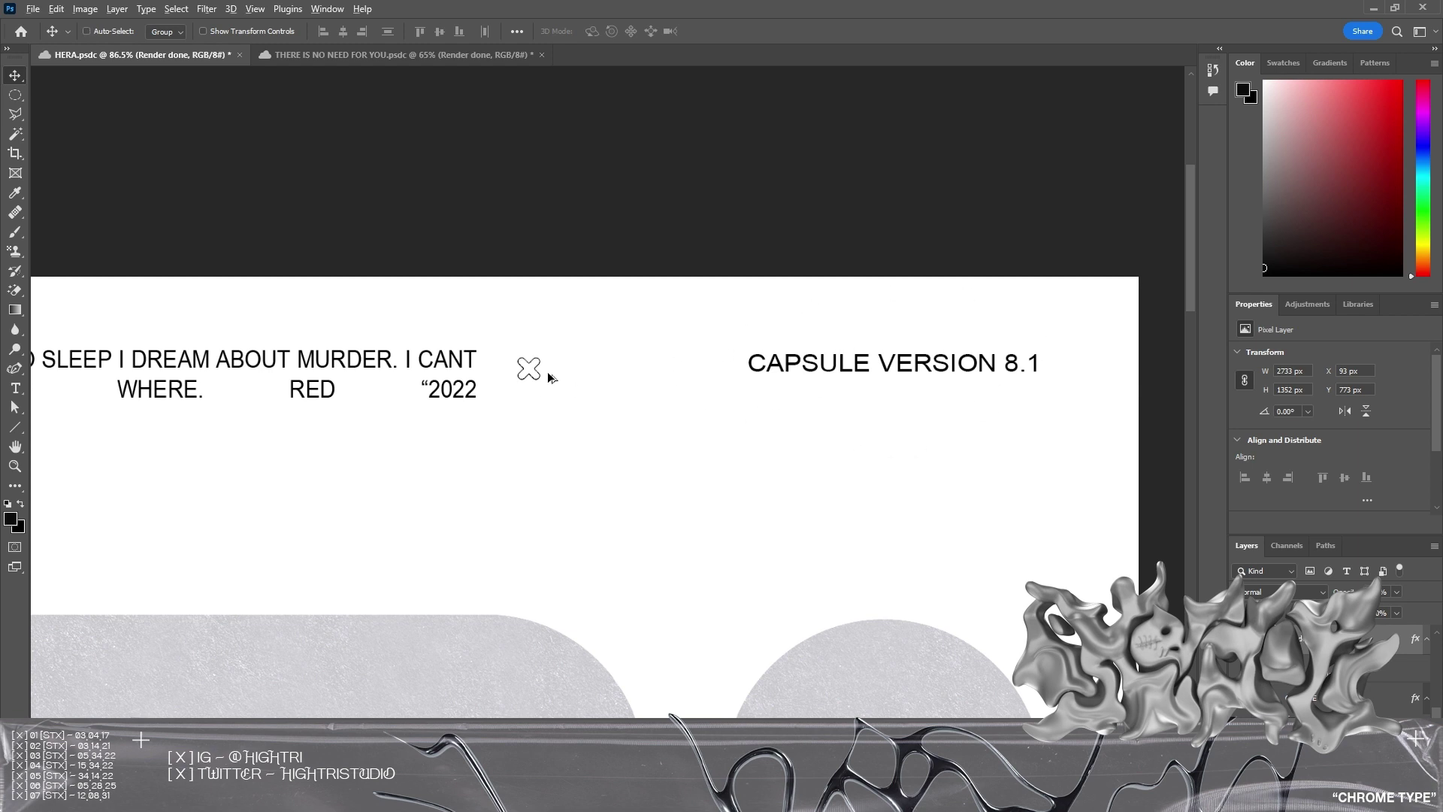
pyautogui.keyDown('alt'); pyautogui.scroll(-2, 545, 391); pyautogui.keyUp('alt')
pyautogui.keyDown('alt'); pyautogui.scroll(4, 526, 391); pyautogui.keyUp('alt')
pyautogui.click(490, 433)
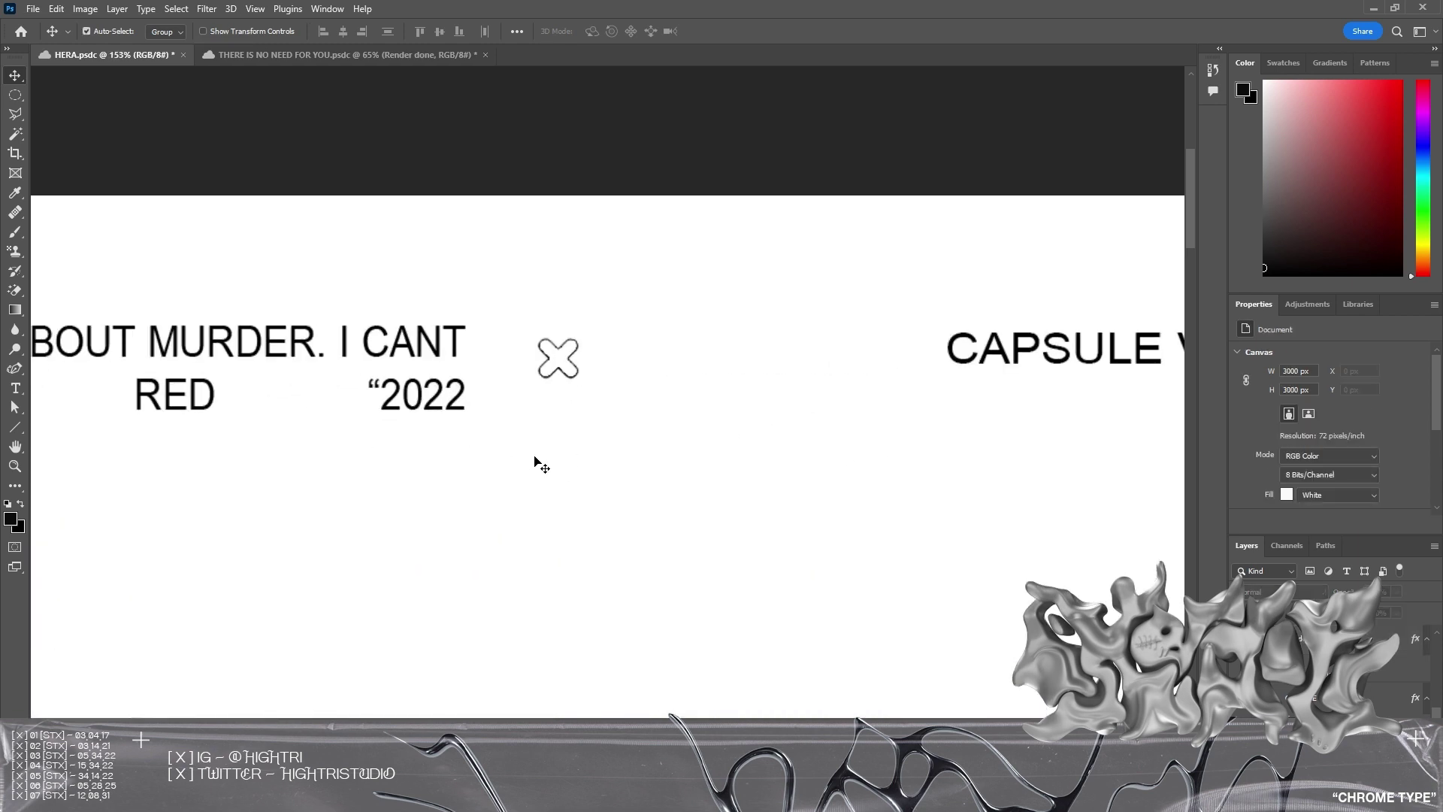
pyautogui.moveTo(597, 404); pyautogui.dragTo(1120, 443)
pyautogui.moveTo(597, 429); pyautogui.dragTo(1180, 420)
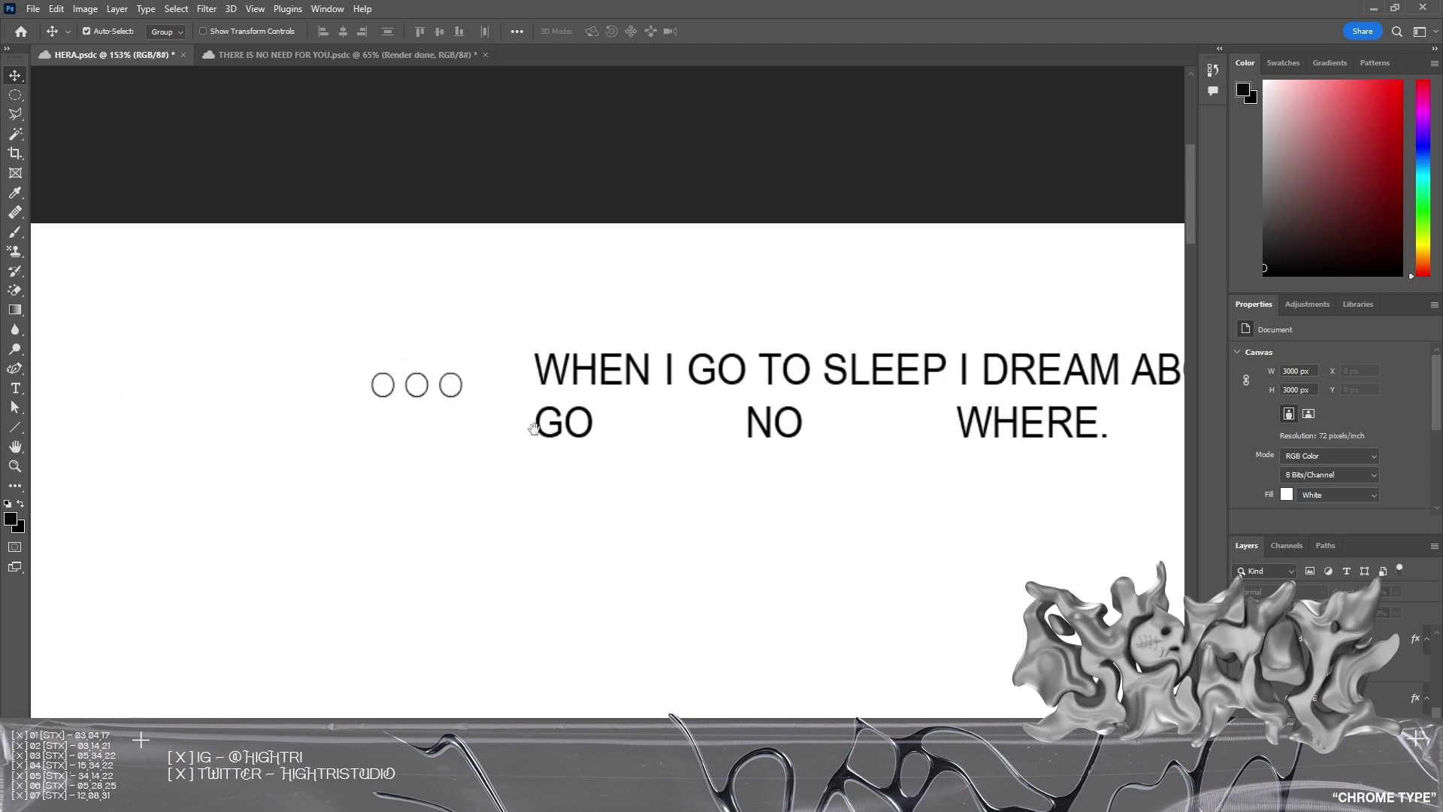
# Look over the whole poster again, from the chrome lettering down to the footer.
pyautogui.keyDown('alt'); pyautogui.scroll(-5, 801, 493); pyautogui.keyUp('alt')
pyautogui.keyDown('alt'); pyautogui.scroll(3, 691, 394); pyautogui.keyUp('alt')
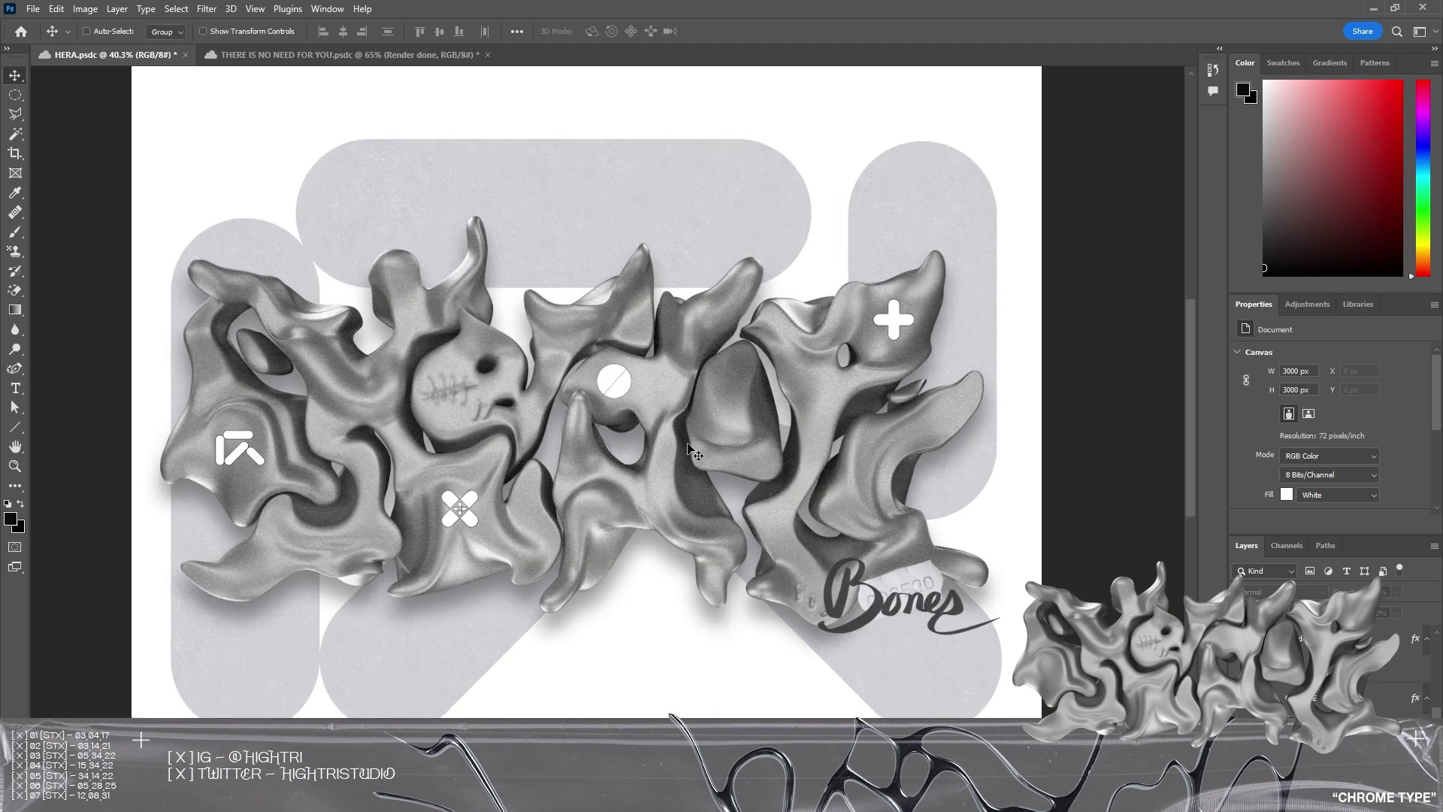
pyautogui.scroll(-5, 475, 515)
pyautogui.scroll(-1, 474, 515)
pyautogui.keyDown('alt'); pyautogui.scroll(-4, 639, 511); pyautogui.keyUp('alt')
pyautogui.keyDown('alt'); pyautogui.scroll(1, 659, 387); pyautogui.keyUp('alt')
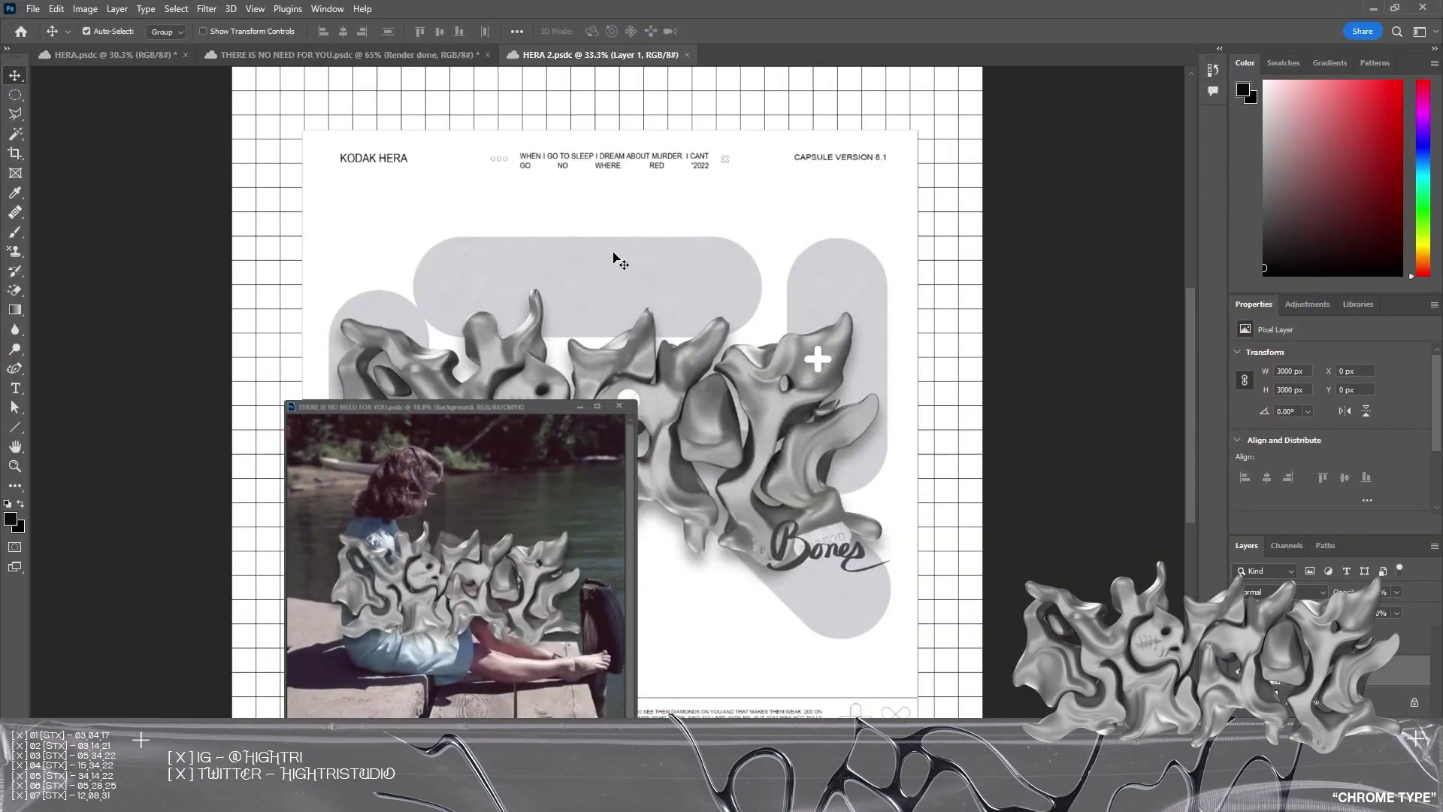
# Examine the HERA 2.psdc composition, which layers the lakeside photo window over the poster on a grid background.
pyautogui.keyDown('alt'); pyautogui.scroll(-7, 615, 255); pyautogui.keyUp('alt')
pyautogui.keyDown('alt'); pyautogui.scroll(10, 661, 408); pyautogui.keyUp('alt')
pyautogui.keyDown('alt'); pyautogui.scroll(2, 550, 406); pyautogui.keyUp('alt')
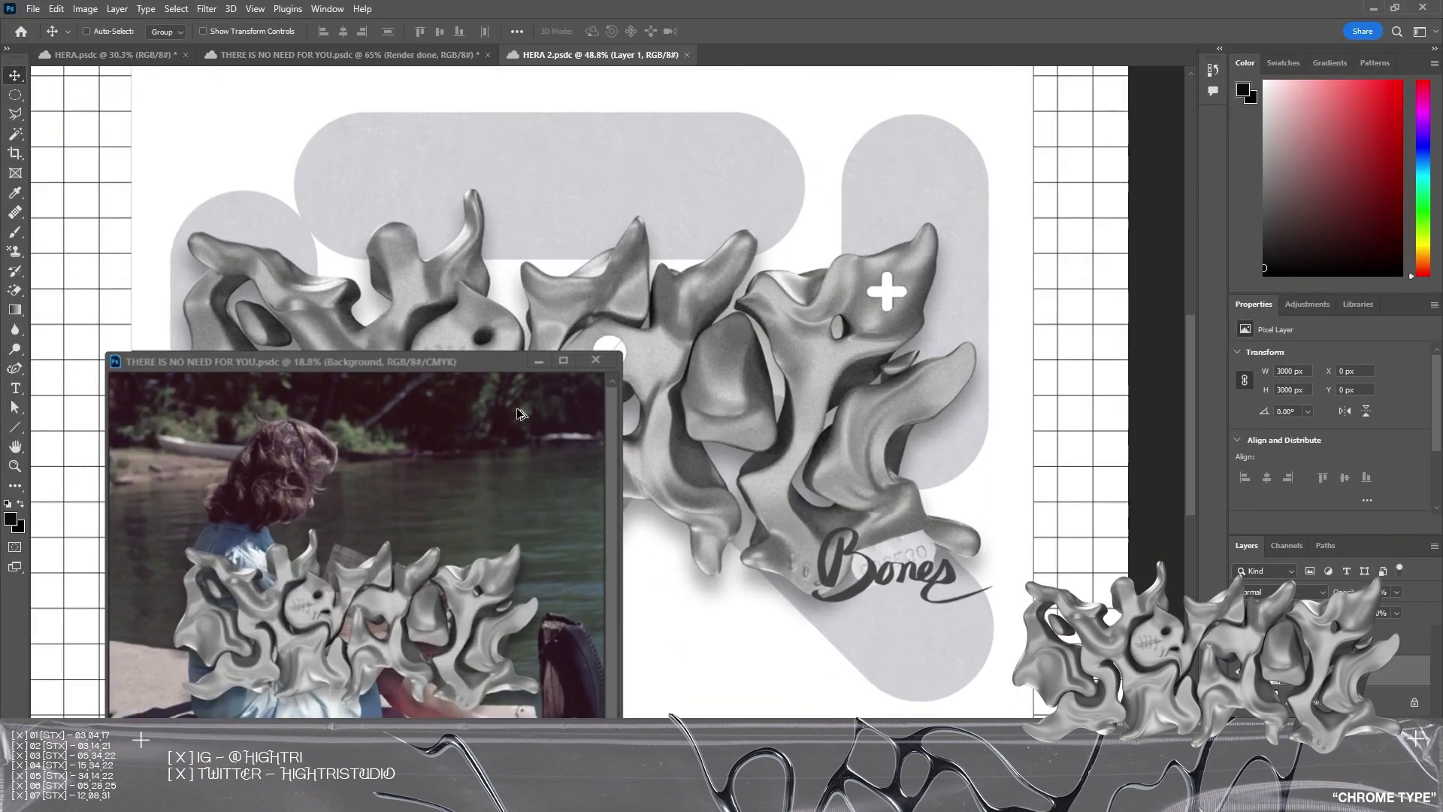
pyautogui.keyDown('alt'); pyautogui.scroll(-5, 353, 451); pyautogui.keyUp('alt')
pyautogui.moveTo(685, 632); pyautogui.dragTo(701, 582)
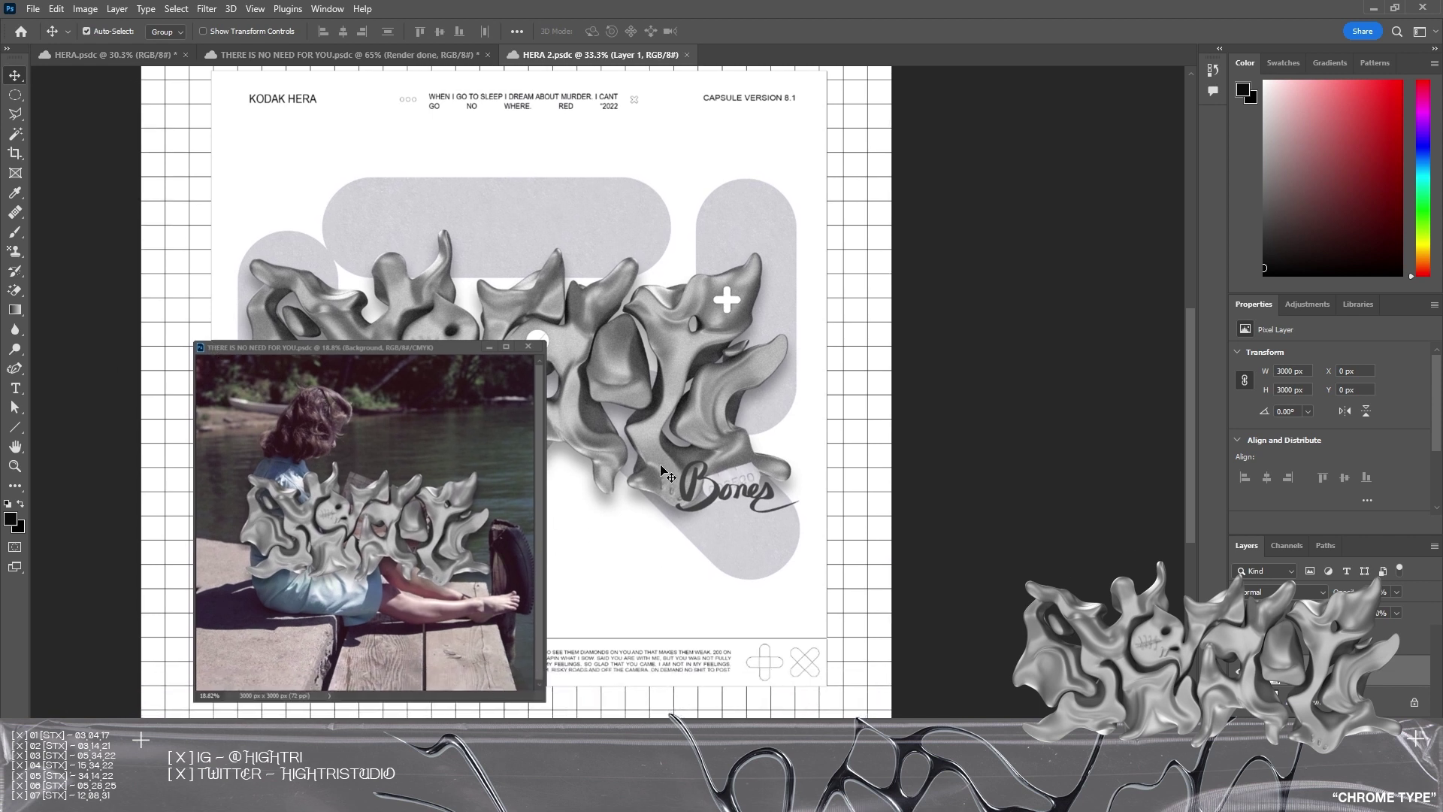
# Try nudging the combined poster and photo window artwork on the grid background, and undo the move.
pyautogui.moveTo(496, 483); pyautogui.dragTo(511, 487)
pyautogui.hotkey('ctrl', 'z')
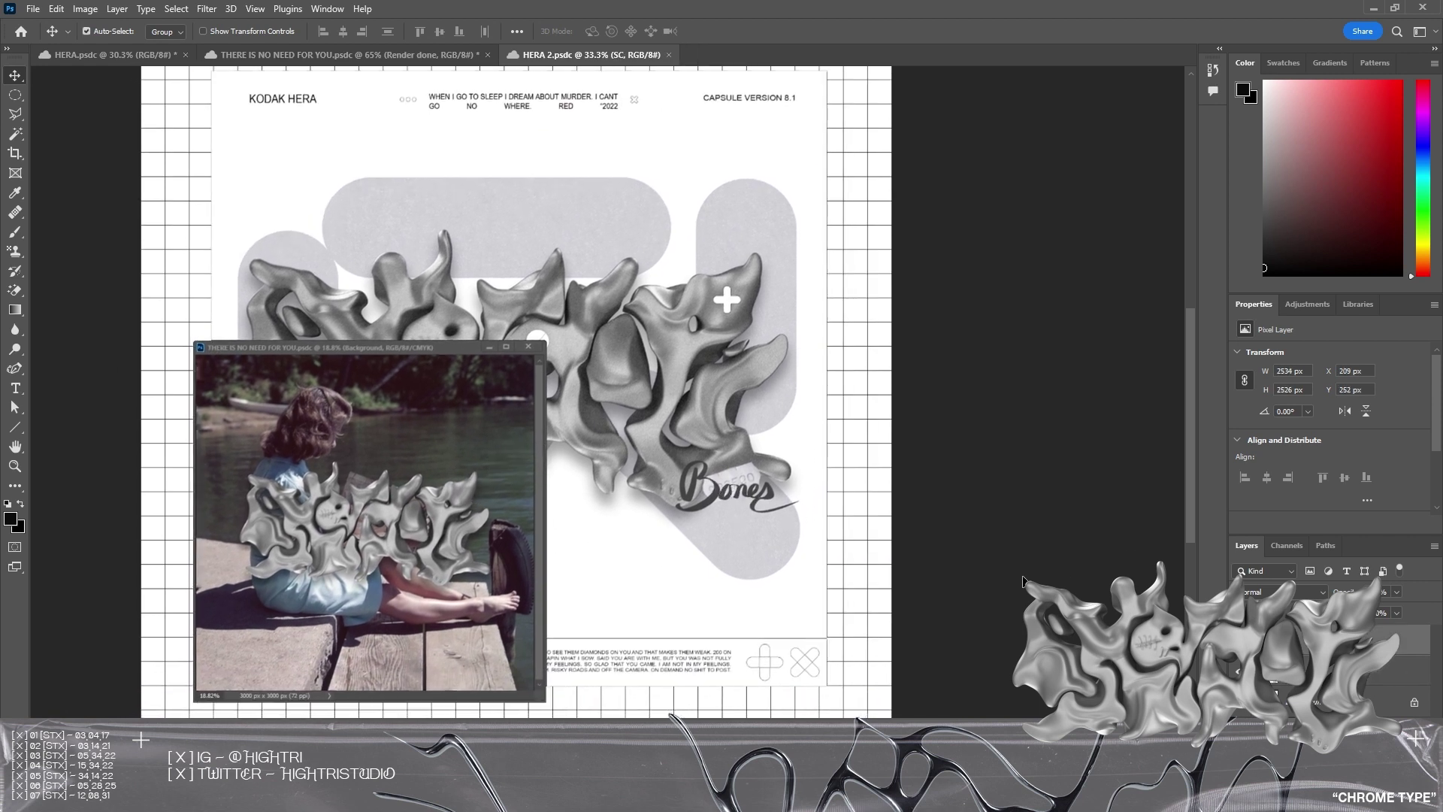
pyautogui.keyDown('alt'); pyautogui.scroll(-2, 593, 334); pyautogui.keyUp('alt')
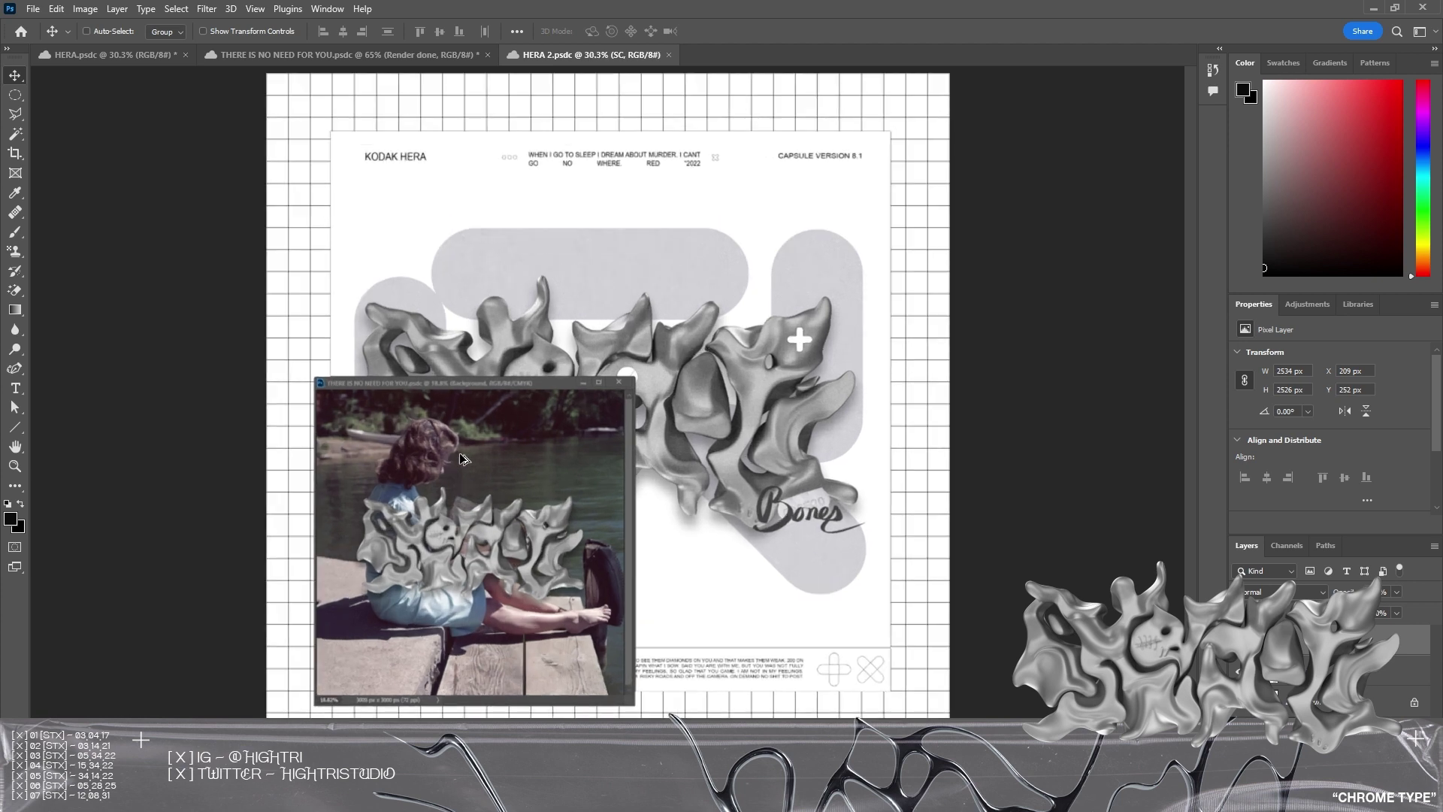